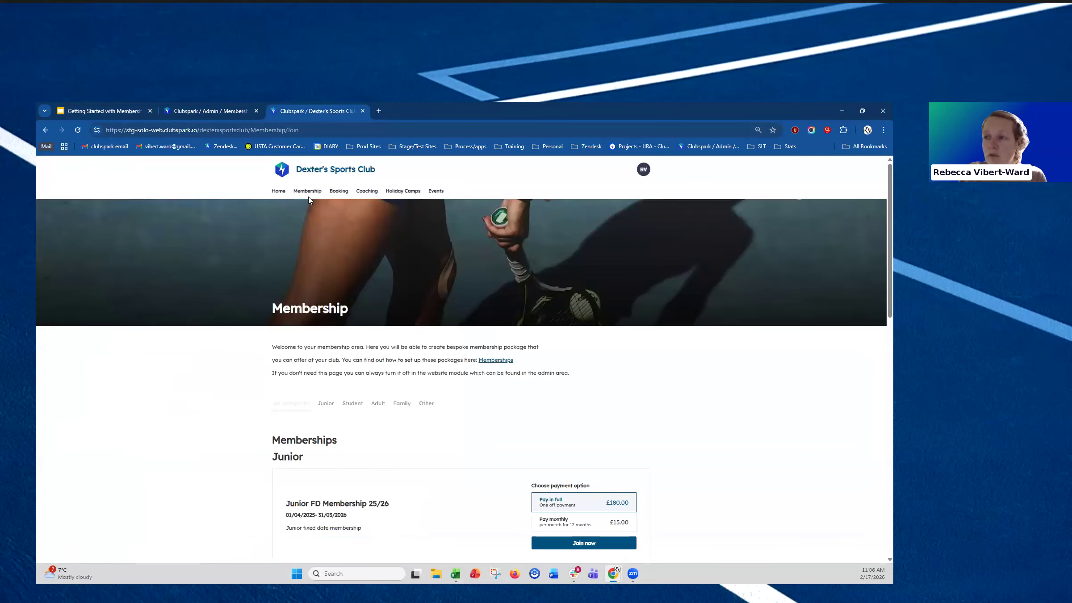
Look through the membership packages listed on the club's public Membership page
{"action": "scroll", "coordinate": [394, 253], "scroll_direction": "down", "scroll_amount": 3}
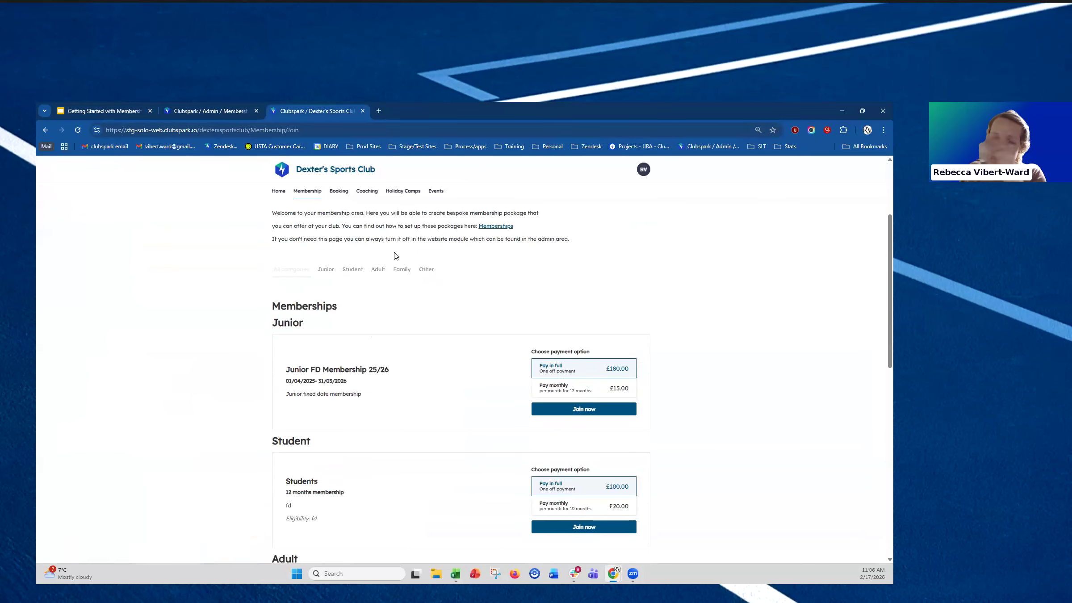
{"action": "scroll", "coordinate": [394, 255], "scroll_direction": "down", "scroll_amount": 1}
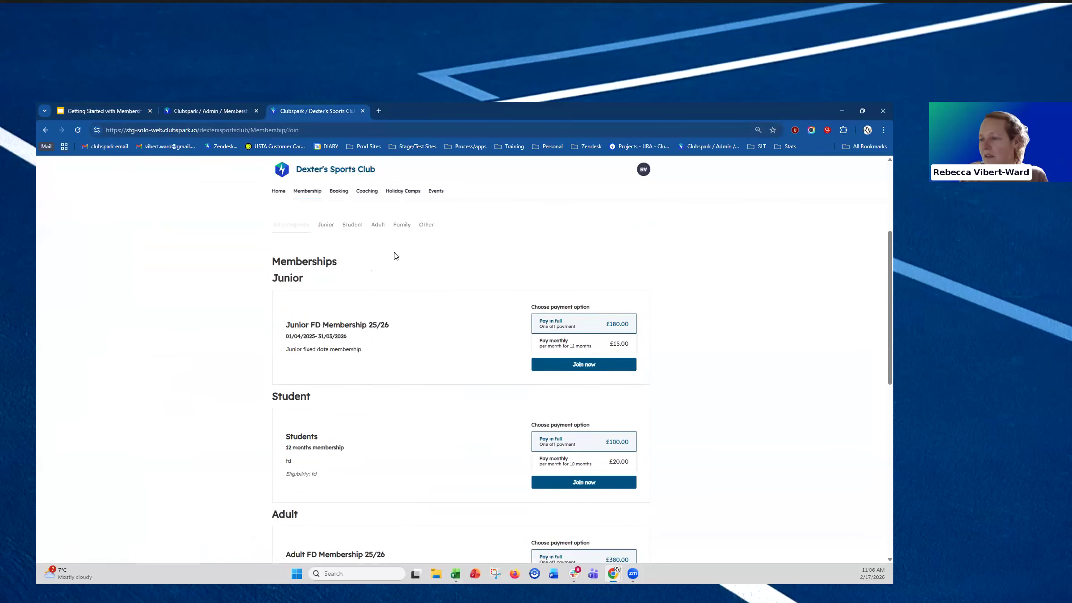
{"action": "scroll", "coordinate": [394, 256], "scroll_direction": "down", "scroll_amount": 4}
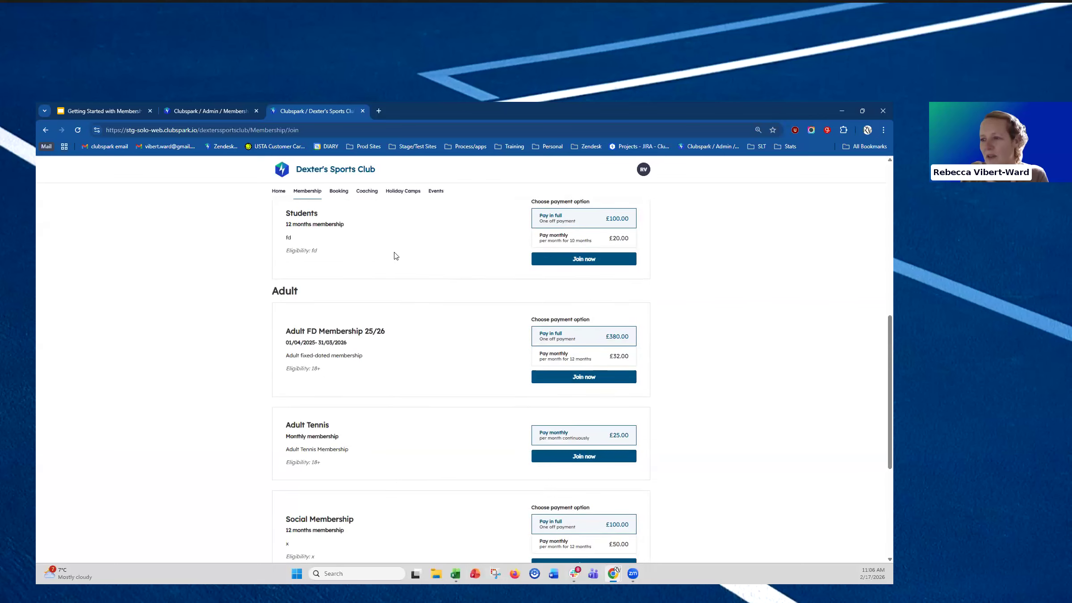
{"action": "scroll", "coordinate": [391, 241], "scroll_direction": "up", "scroll_amount": 8}
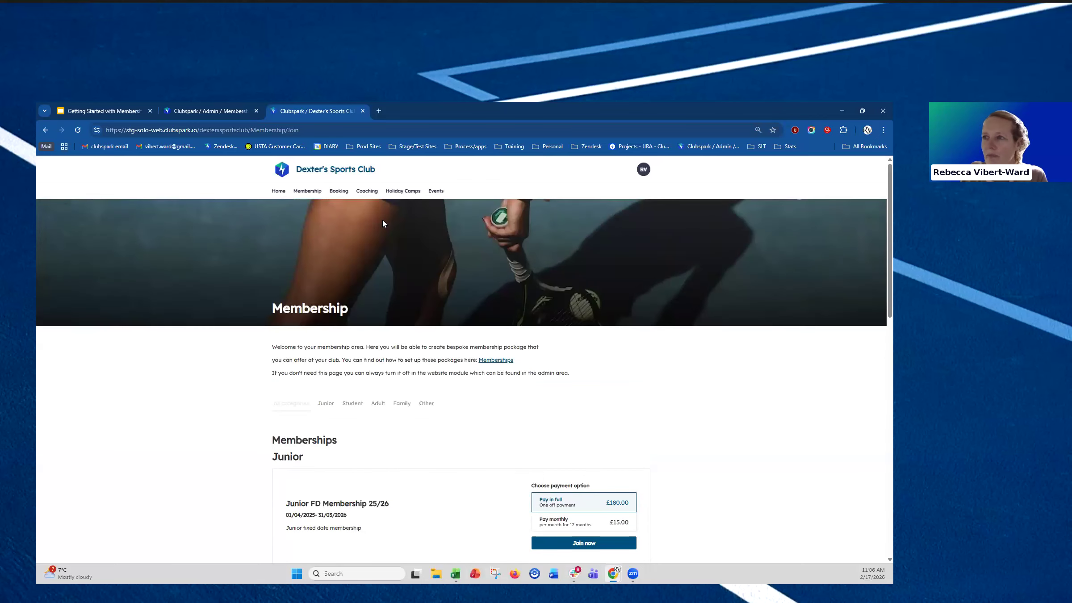
Return to the admin settings of the Membership page and review its header cover image, page heading and intro text
{"action": "left_click", "coordinate": [219, 111]}
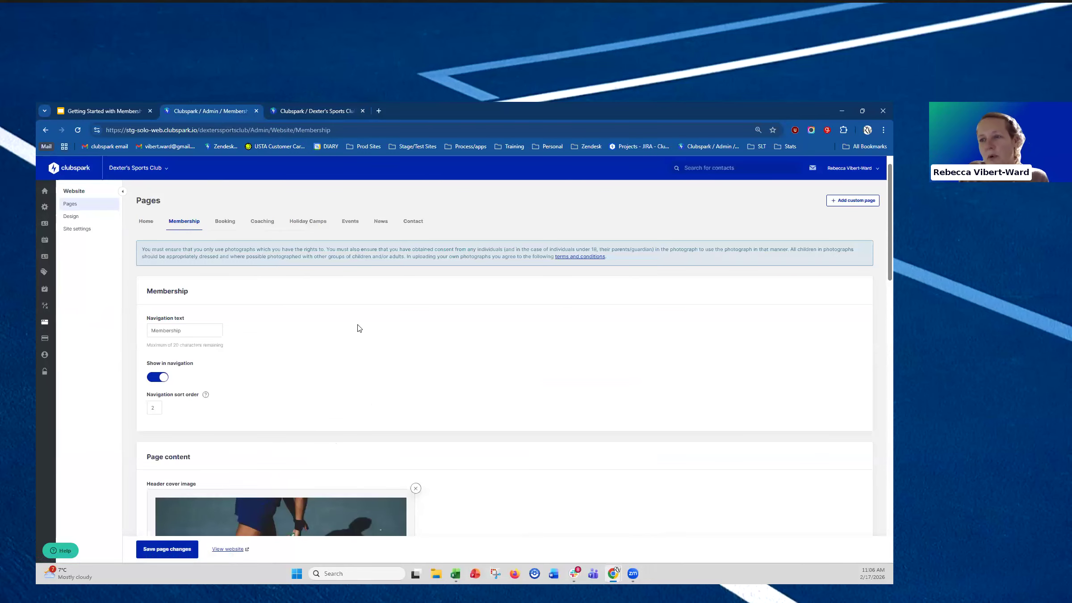
{"action": "scroll", "coordinate": [356, 328], "scroll_direction": "down", "scroll_amount": 1}
{"action": "scroll", "coordinate": [356, 328], "scroll_direction": "down", "scroll_amount": 5}
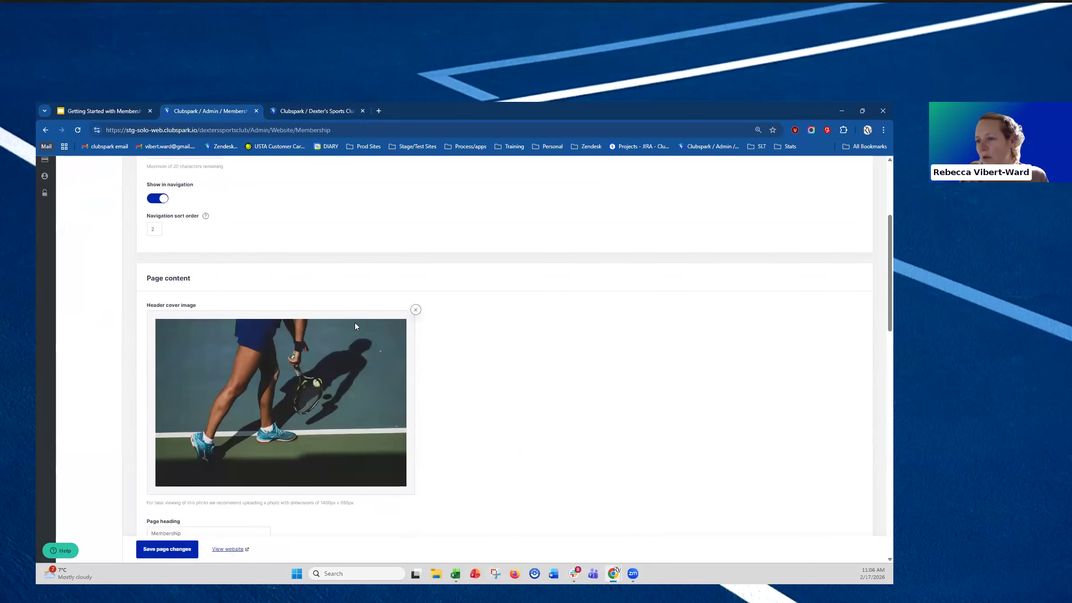
{"action": "scroll", "coordinate": [355, 326], "scroll_direction": "down", "scroll_amount": 1}
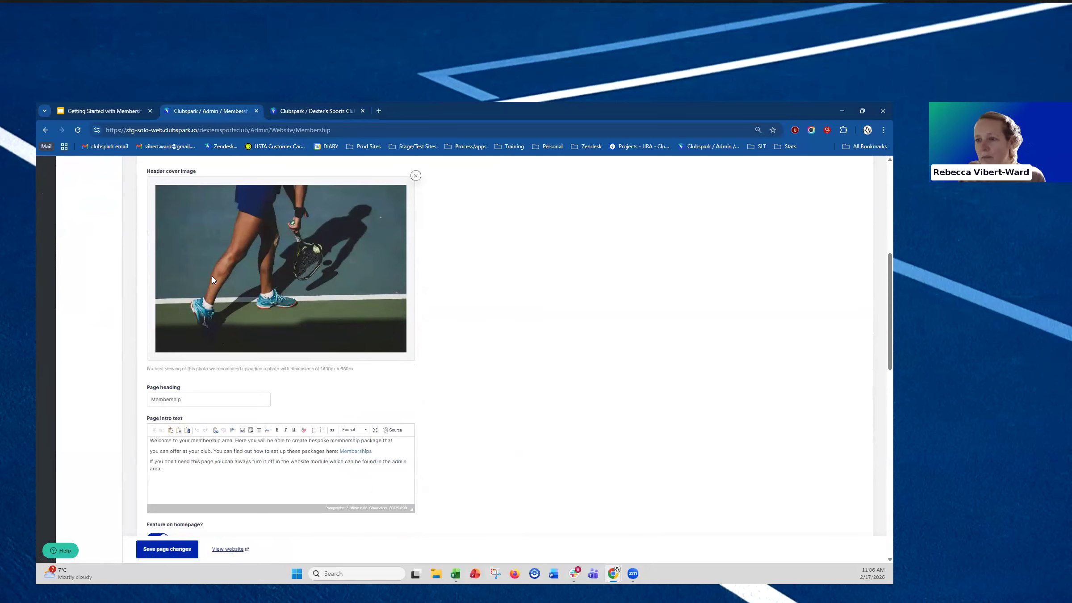
{"action": "scroll", "coordinate": [213, 279], "scroll_direction": "down", "scroll_amount": 2}
{"action": "left_click_drag", "start_coordinate": [160, 378], "coordinate": [150, 351]}
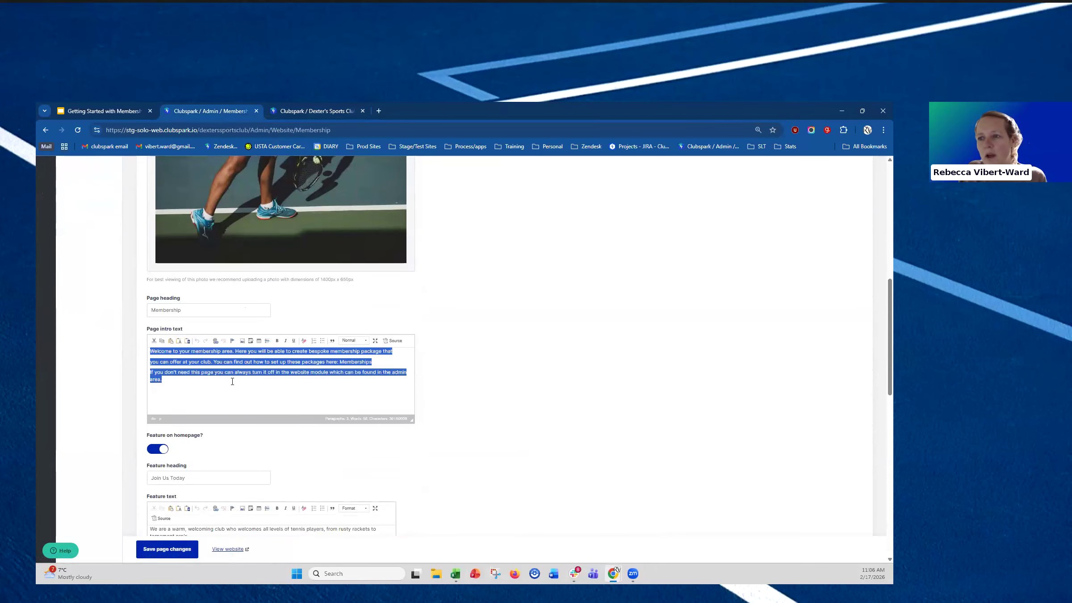
{"action": "left_click", "coordinate": [212, 382]}
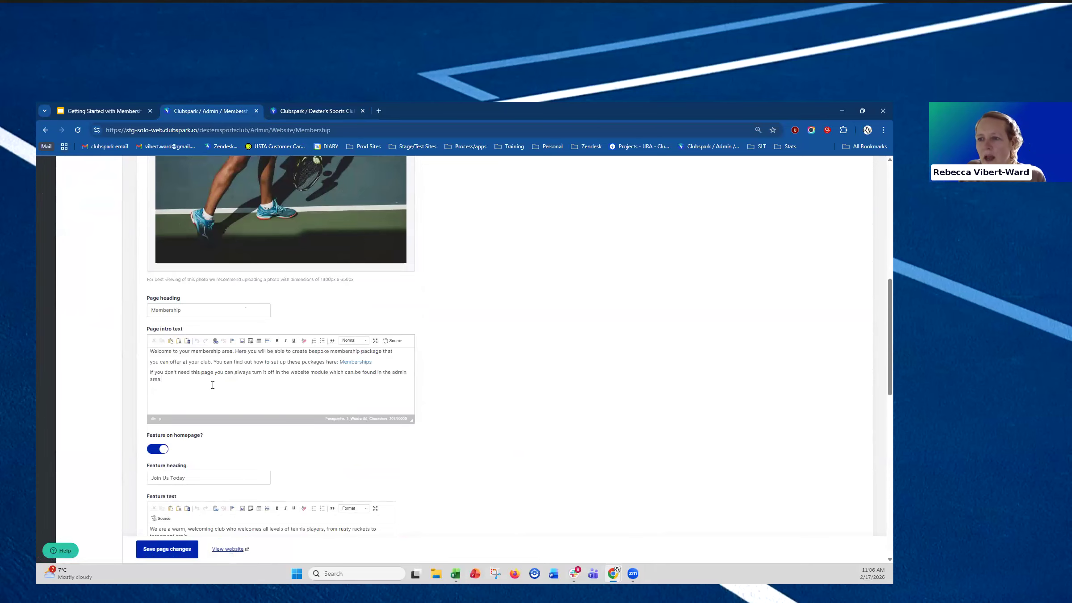
Switch Feature on homepage off and back on, and add "ewuhtpvwq" at the end of the feature text
{"action": "scroll", "coordinate": [211, 385], "scroll_direction": "down", "scroll_amount": 4}
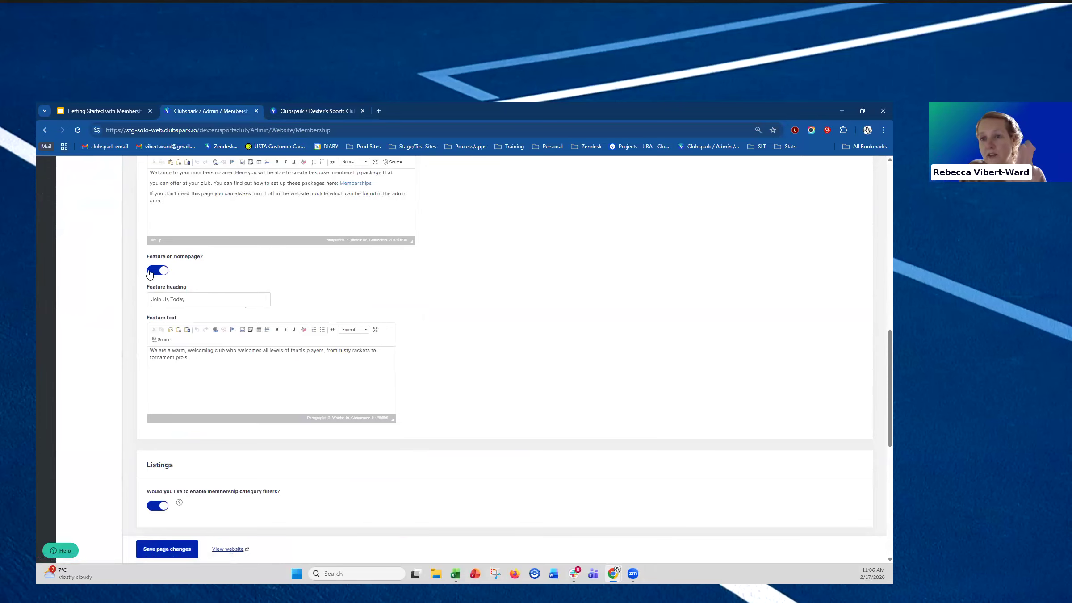
{"action": "left_click", "coordinate": [151, 272]}
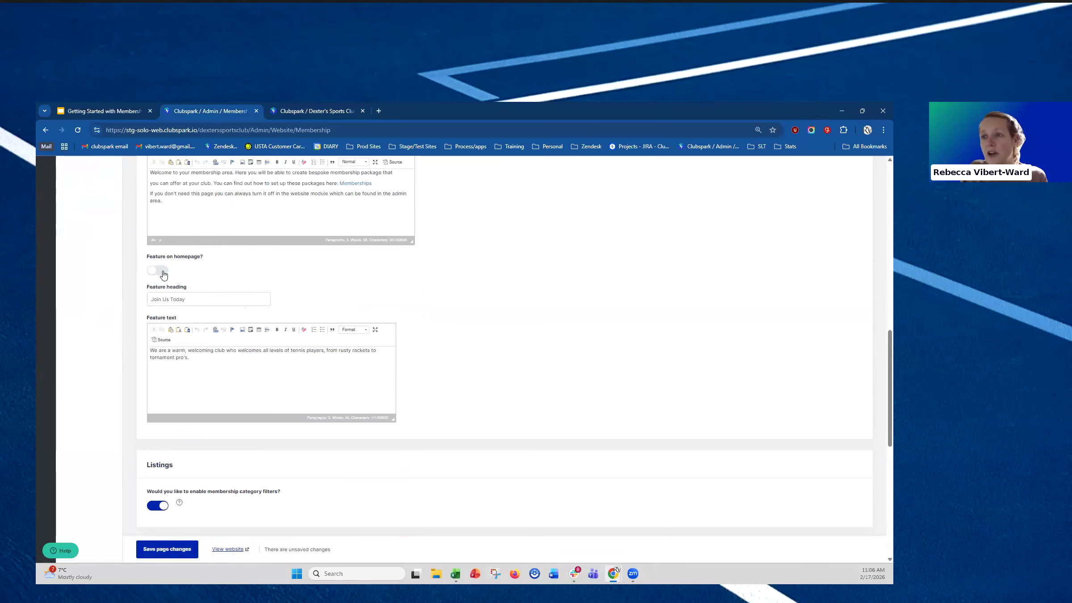
{"action": "left_click", "coordinate": [164, 273]}
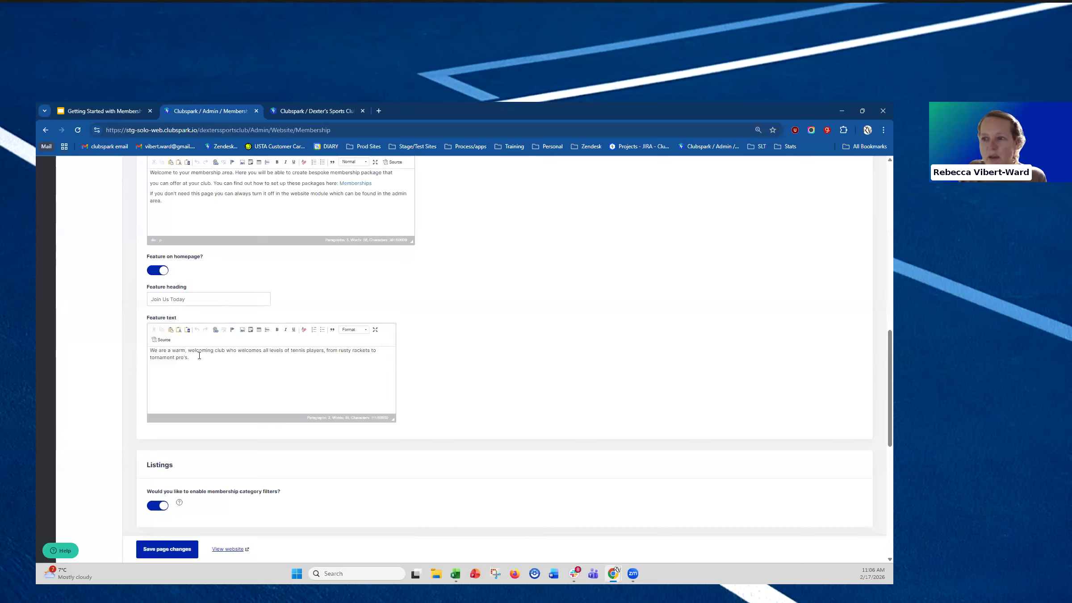
{"action": "type", "text": "ewuhtpvwo"}
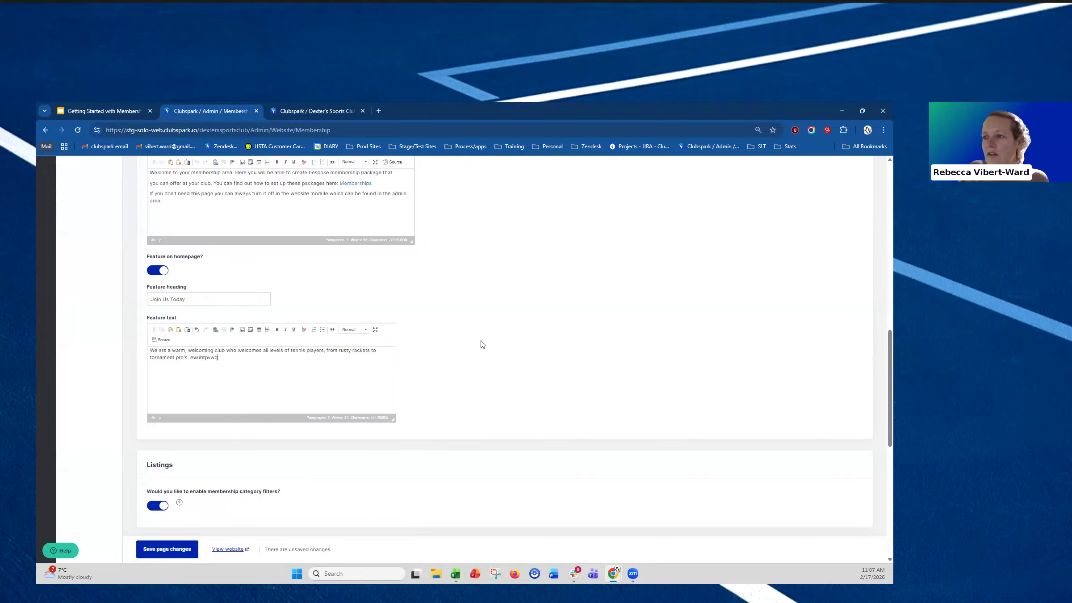
Review the listings, sub pages, redirect and SEO sections, and save the Membership page changes
{"action": "scroll", "coordinate": [478, 343], "scroll_direction": "down", "scroll_amount": 2}
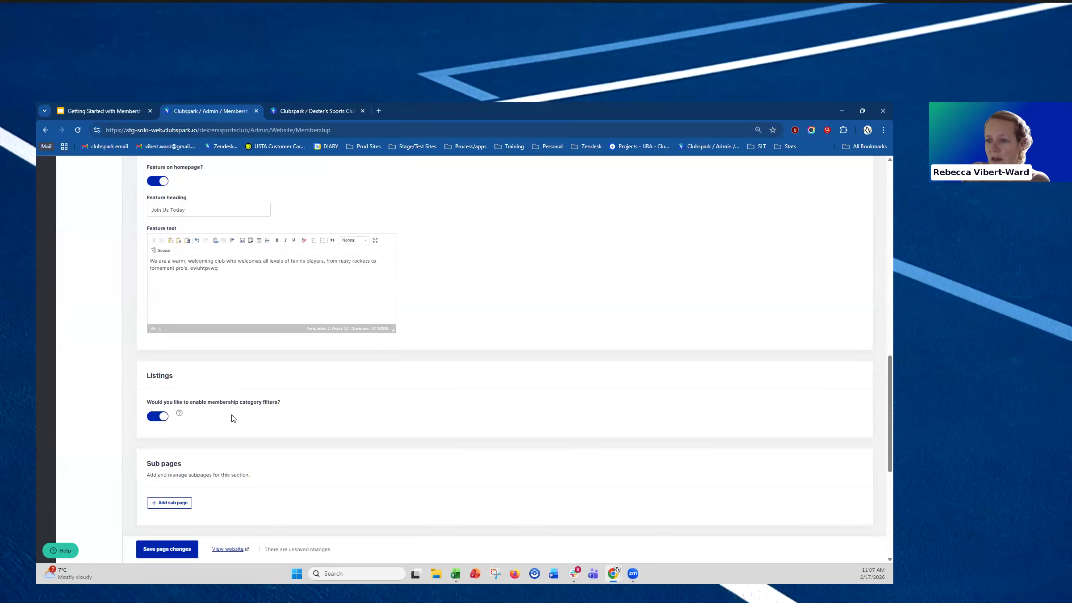
{"action": "scroll", "coordinate": [255, 403], "scroll_direction": "down", "scroll_amount": 1}
{"action": "scroll", "coordinate": [255, 403], "scroll_direction": "down", "scroll_amount": 2}
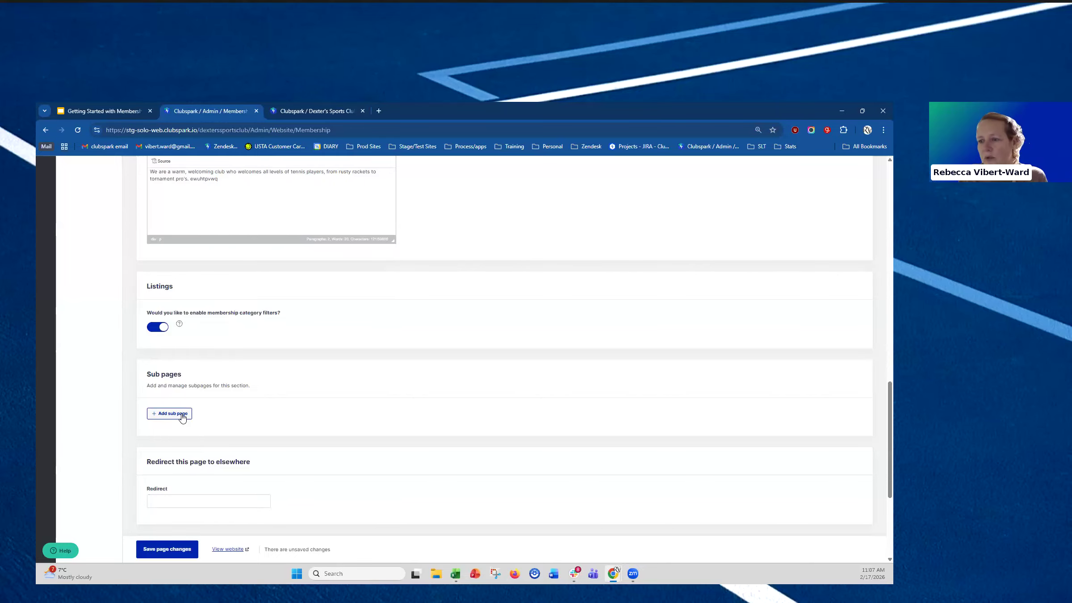
{"action": "scroll", "coordinate": [278, 402], "scroll_direction": "down", "scroll_amount": 5}
{"action": "left_click", "coordinate": [302, 453]}
{"action": "scroll", "coordinate": [302, 453], "scroll_direction": "up", "scroll_amount": 4}
{"action": "left_click", "coordinate": [158, 548]}
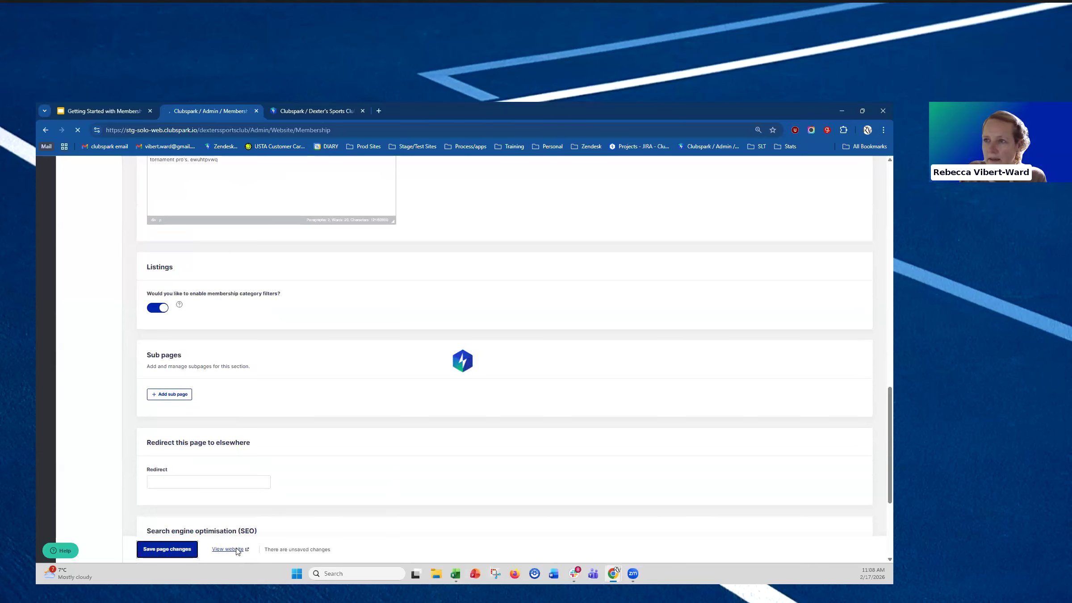
View the club's public website and filter its membership list to the Adult category
{"action": "scroll", "coordinate": [231, 437], "scroll_direction": "down", "scroll_amount": 2}
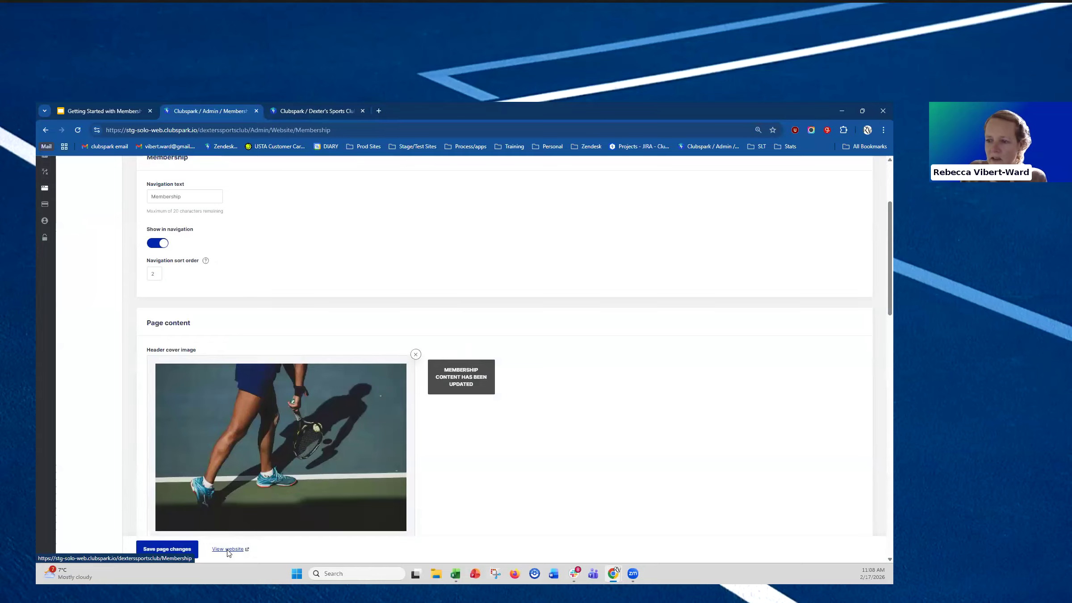
{"action": "left_click", "coordinate": [228, 549]}
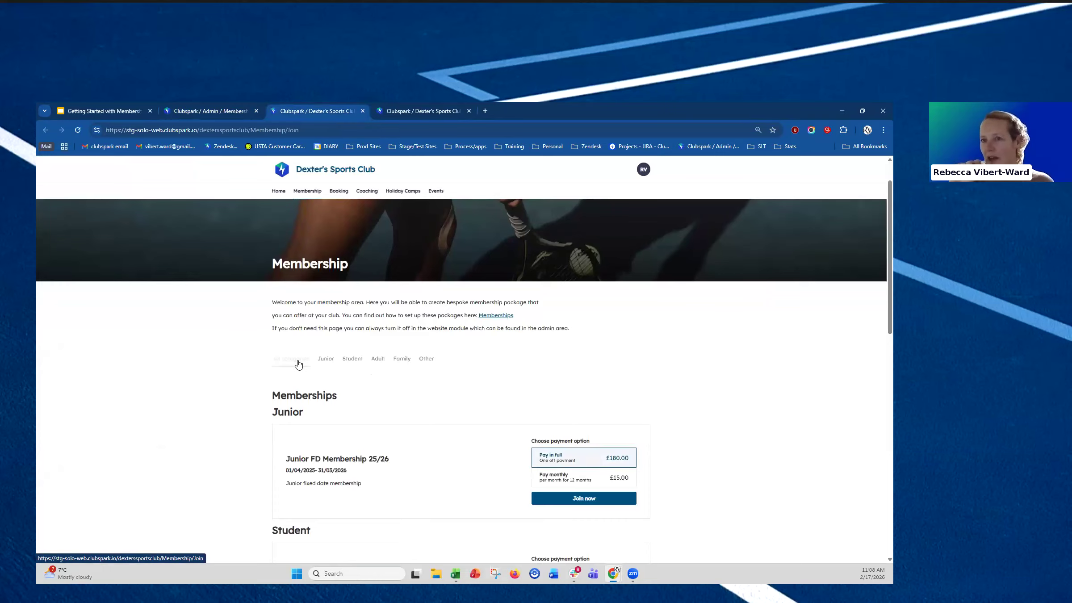
{"action": "left_click", "coordinate": [375, 362]}
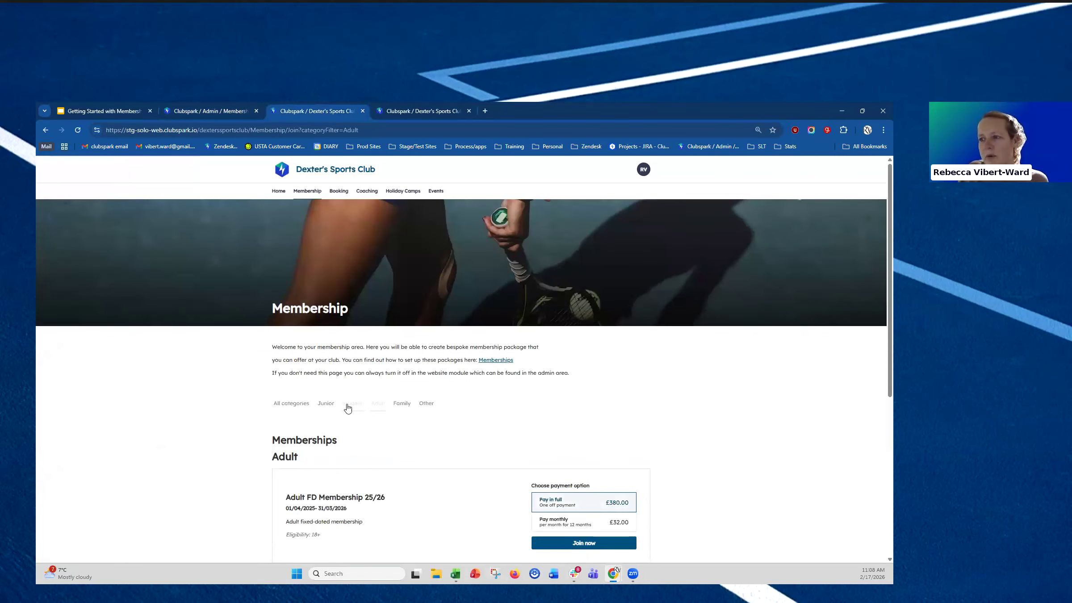
{"action": "scroll", "coordinate": [328, 370], "scroll_direction": "down", "scroll_amount": 3}
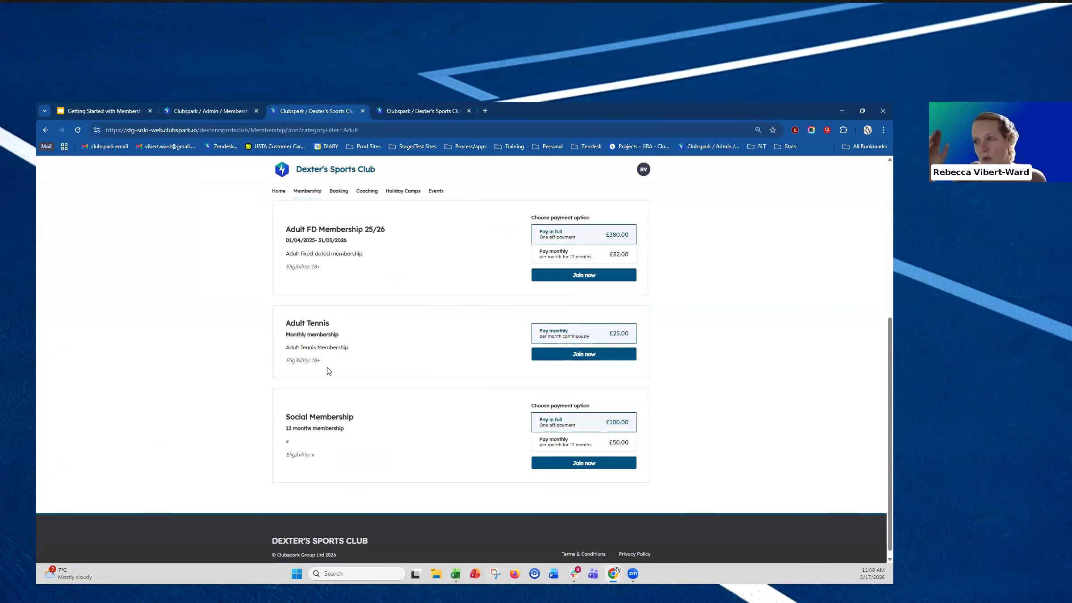
{"action": "scroll", "coordinate": [329, 371], "scroll_direction": "up", "scroll_amount": 4}
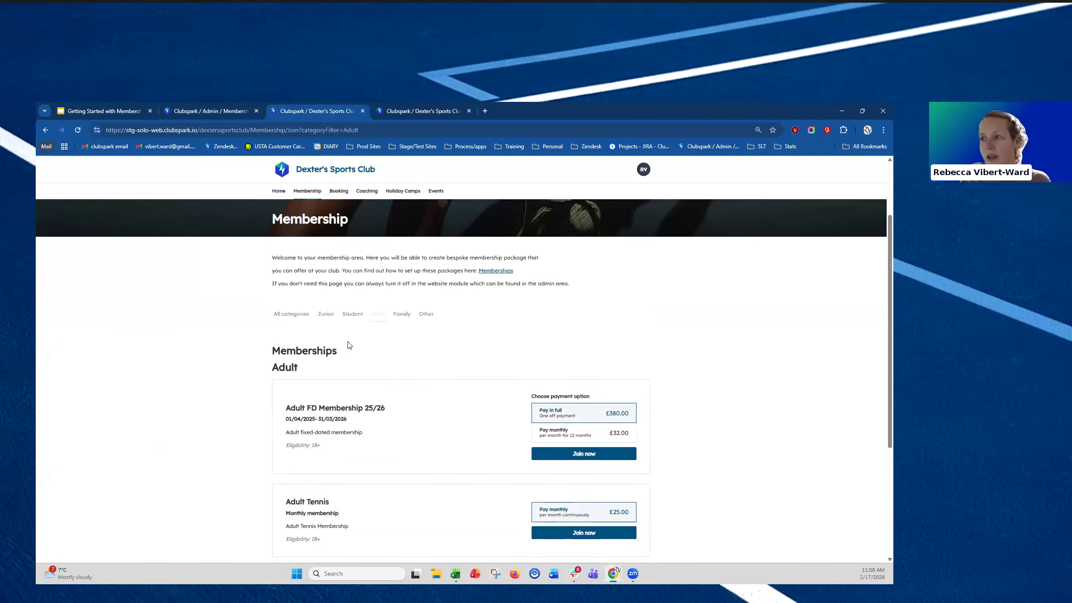
Filter the membership list to Junior, and show all categories again to look through the full list
{"action": "left_click", "coordinate": [327, 316]}
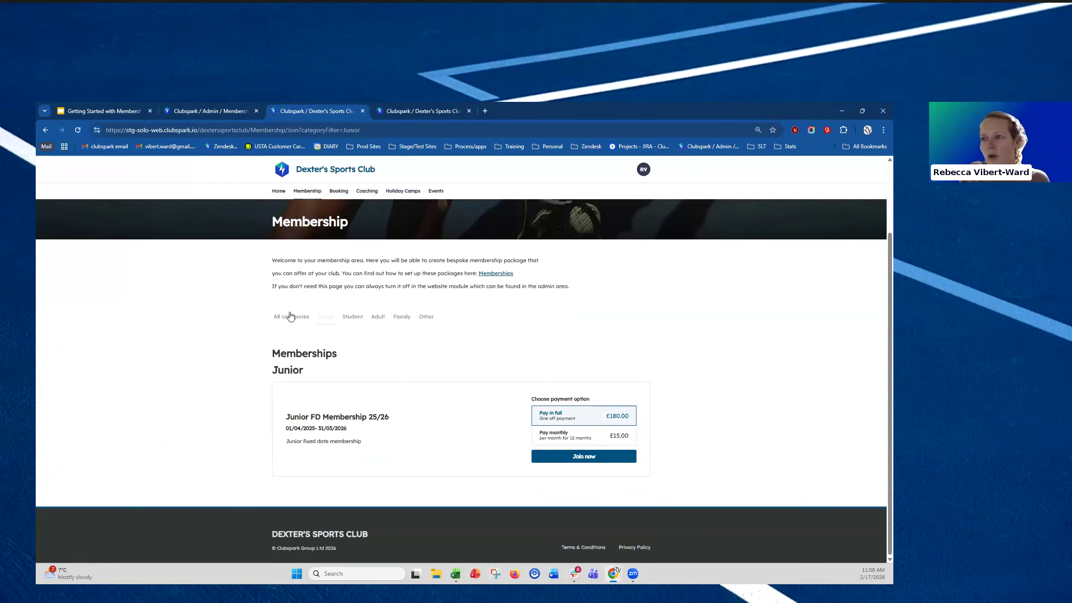
{"action": "left_click", "coordinate": [311, 321]}
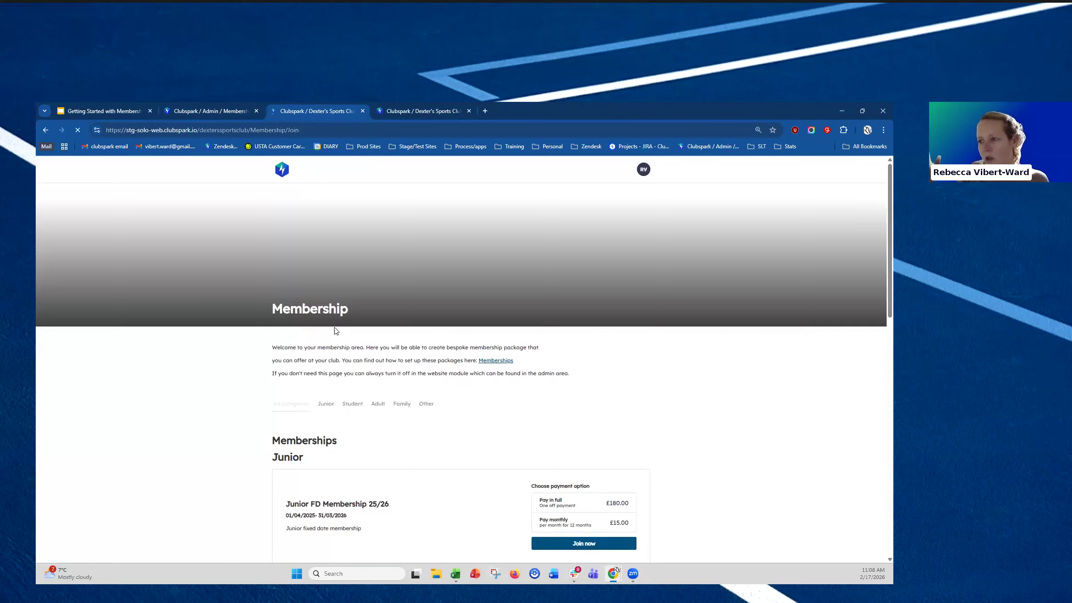
{"action": "scroll", "coordinate": [349, 426], "scroll_direction": "down", "scroll_amount": 13}
{"action": "scroll", "coordinate": [349, 427], "scroll_direction": "up", "scroll_amount": 14}
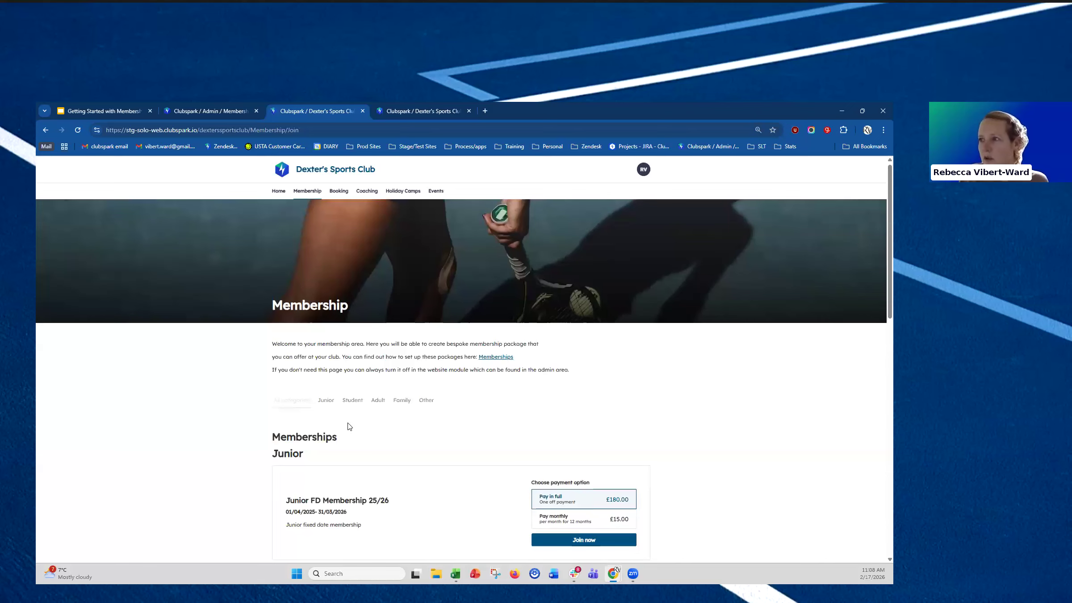
{"action": "scroll", "coordinate": [349, 426], "scroll_direction": "up", "scroll_amount": 1}
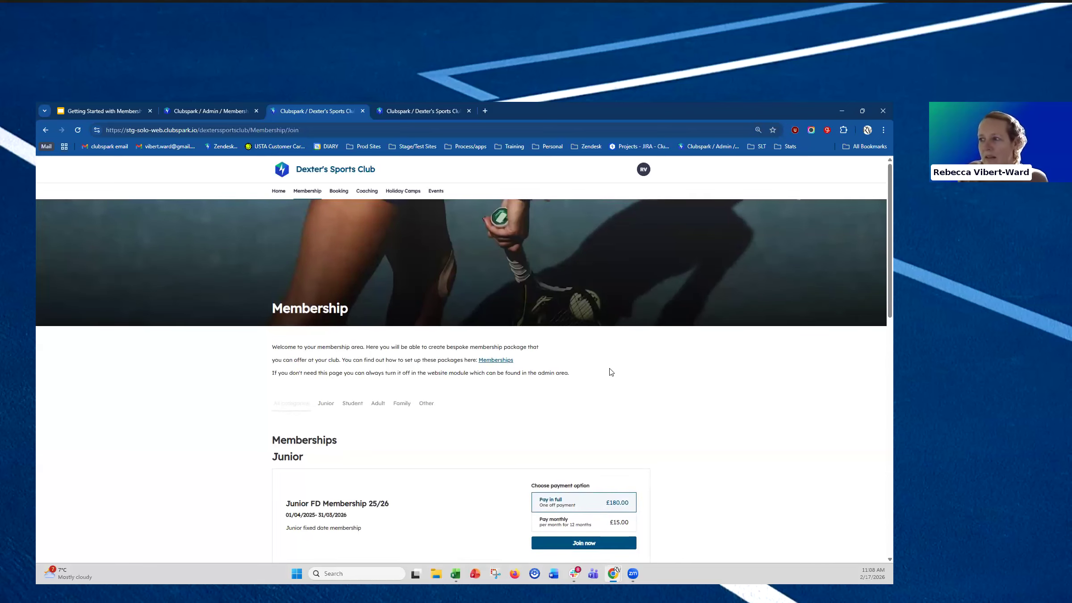
Highlight the intro text on the public Membership page and look through the packages below it
{"action": "left_click_drag", "start_coordinate": [296, 346], "coordinate": [251, 348]}
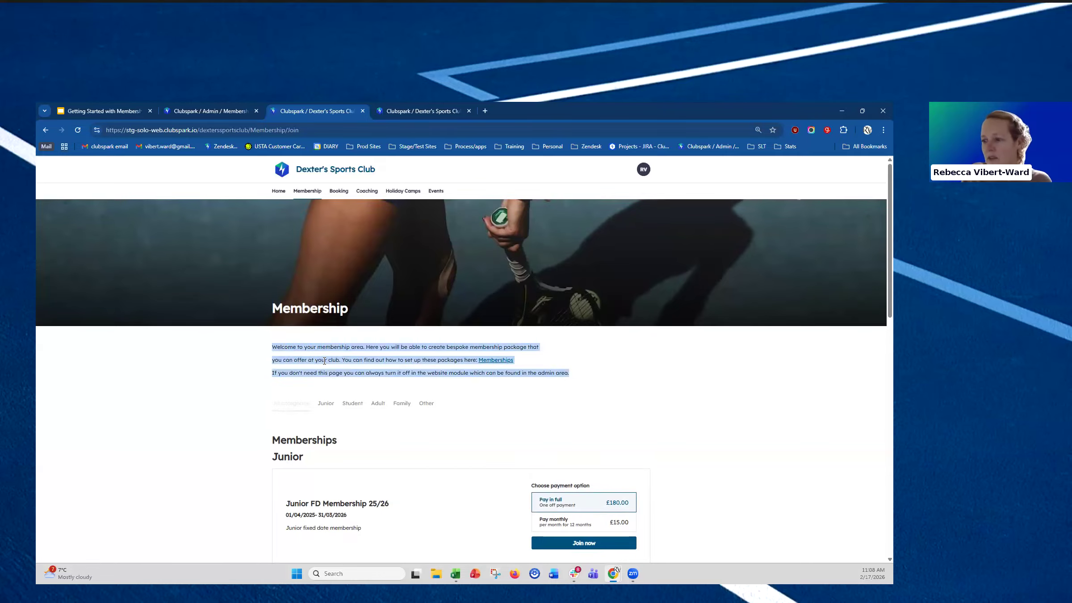
{"action": "scroll", "coordinate": [383, 388], "scroll_direction": "down", "scroll_amount": 3}
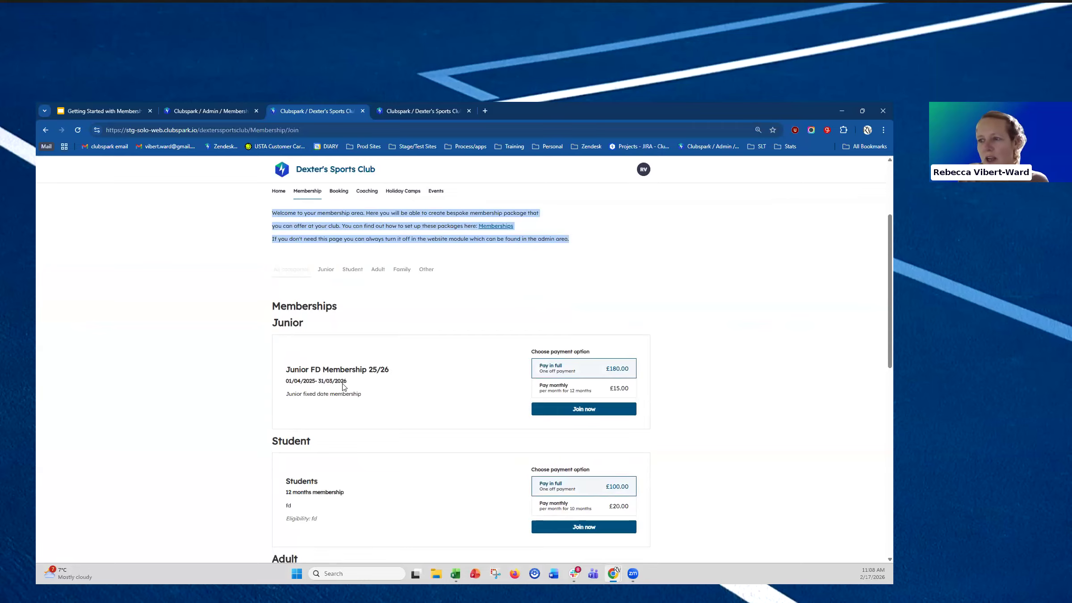
{"action": "scroll", "coordinate": [314, 401], "scroll_direction": "down", "scroll_amount": 4}
{"action": "scroll", "coordinate": [315, 398], "scroll_direction": "up", "scroll_amount": 8}
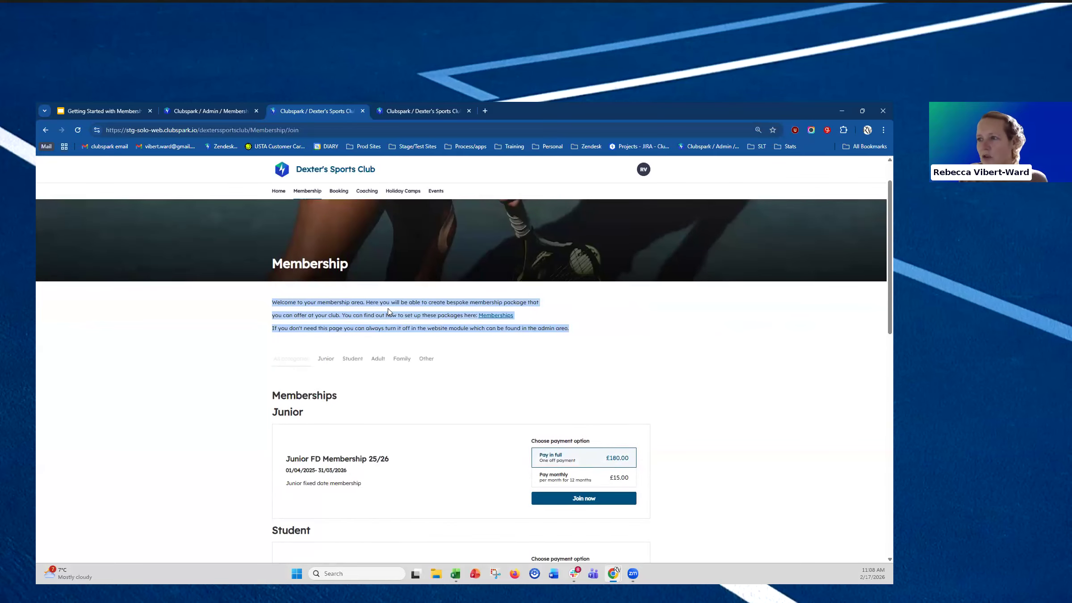
{"action": "scroll", "coordinate": [384, 341], "scroll_direction": "down", "scroll_amount": 11}
{"action": "scroll", "coordinate": [385, 341], "scroll_direction": "up", "scroll_amount": 3}
{"action": "scroll", "coordinate": [384, 340], "scroll_direction": "up", "scroll_amount": 8}
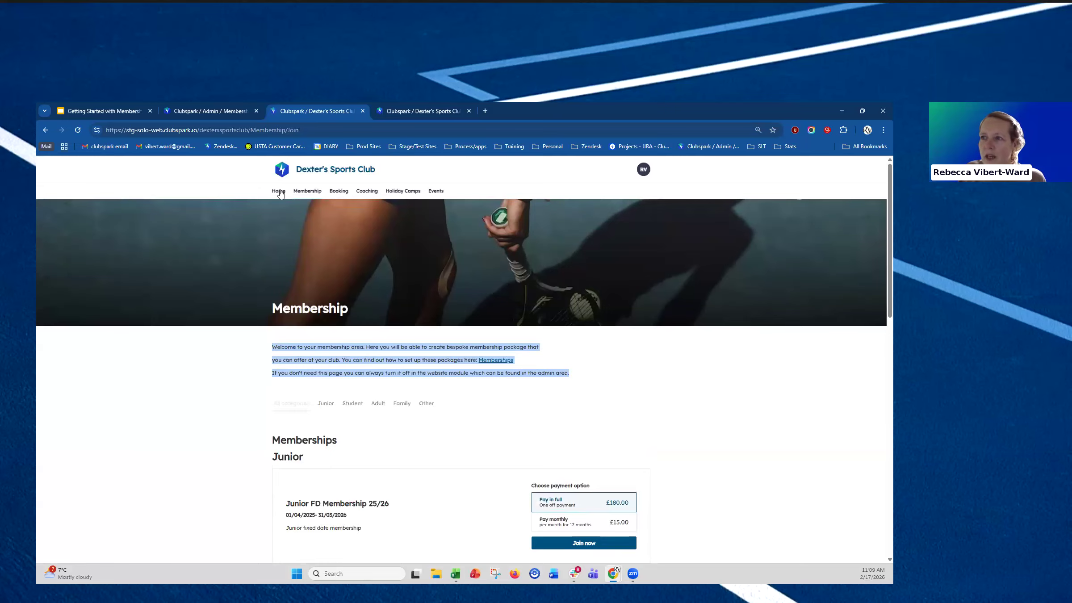
Go to the club's homepage and check the added feature text in the Join Us Today section
{"action": "left_click", "coordinate": [279, 191]}
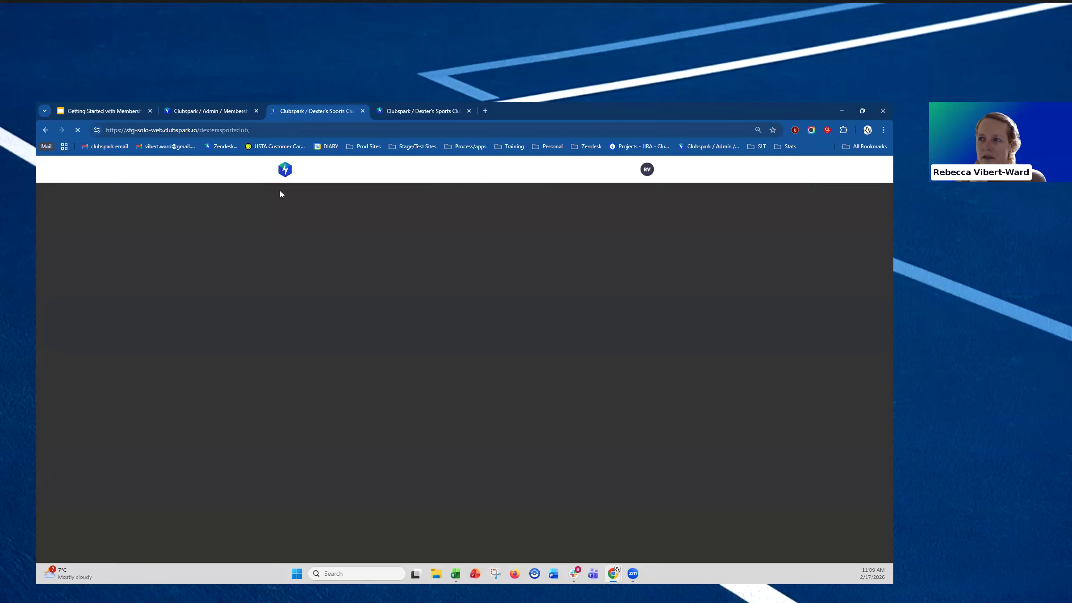
{"action": "scroll", "coordinate": [222, 312], "scroll_direction": "down", "scroll_amount": 4}
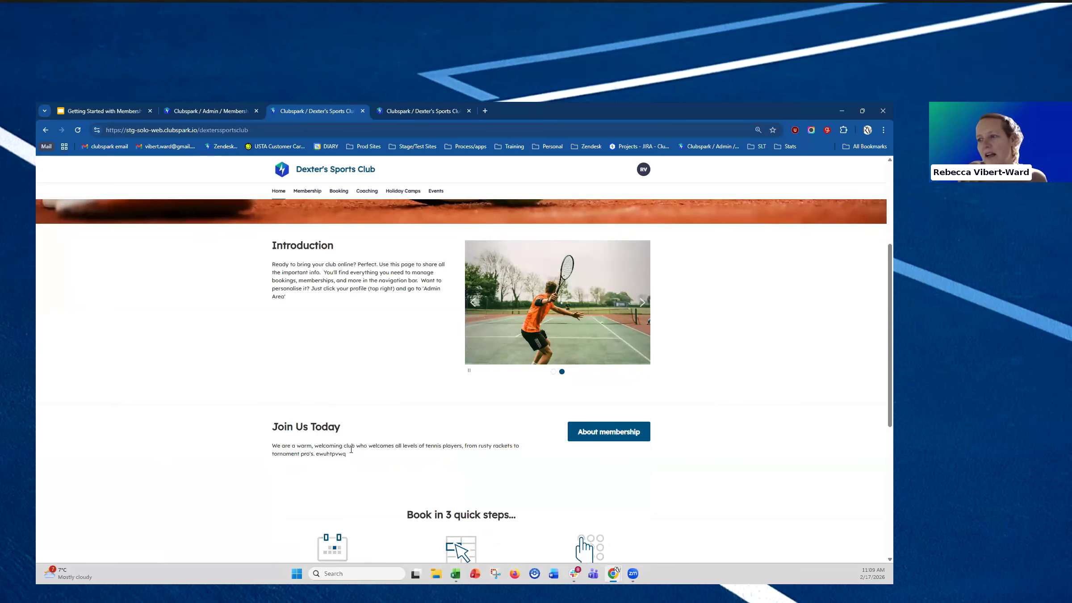
{"action": "left_click_drag", "start_coordinate": [347, 453], "coordinate": [316, 455]}
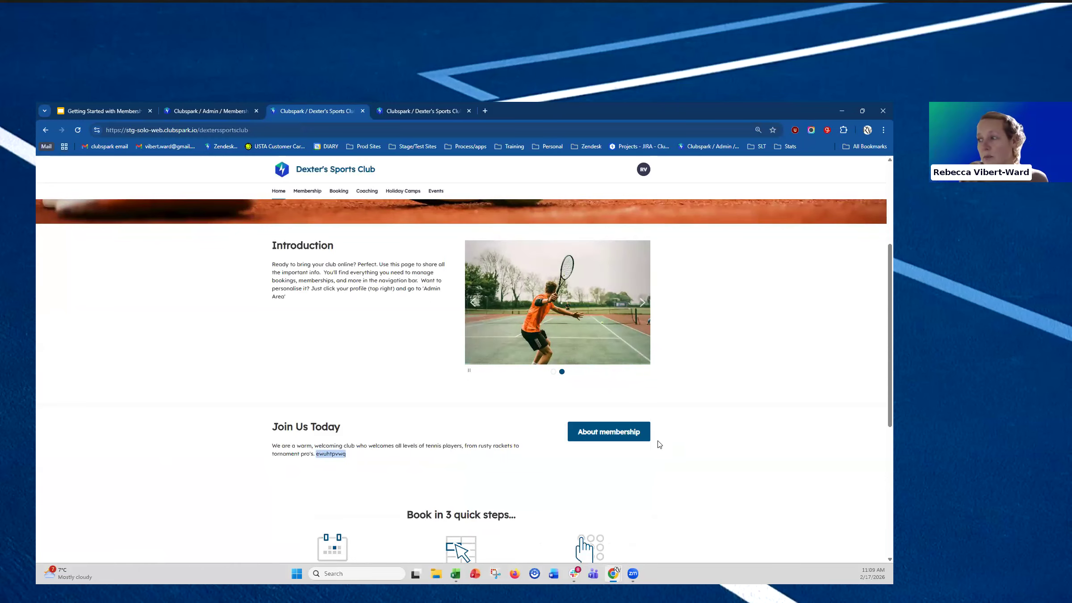
Follow the homepage's About membership link to view the Membership page, and switch to its other open copy
{"action": "left_click", "coordinate": [577, 433]}
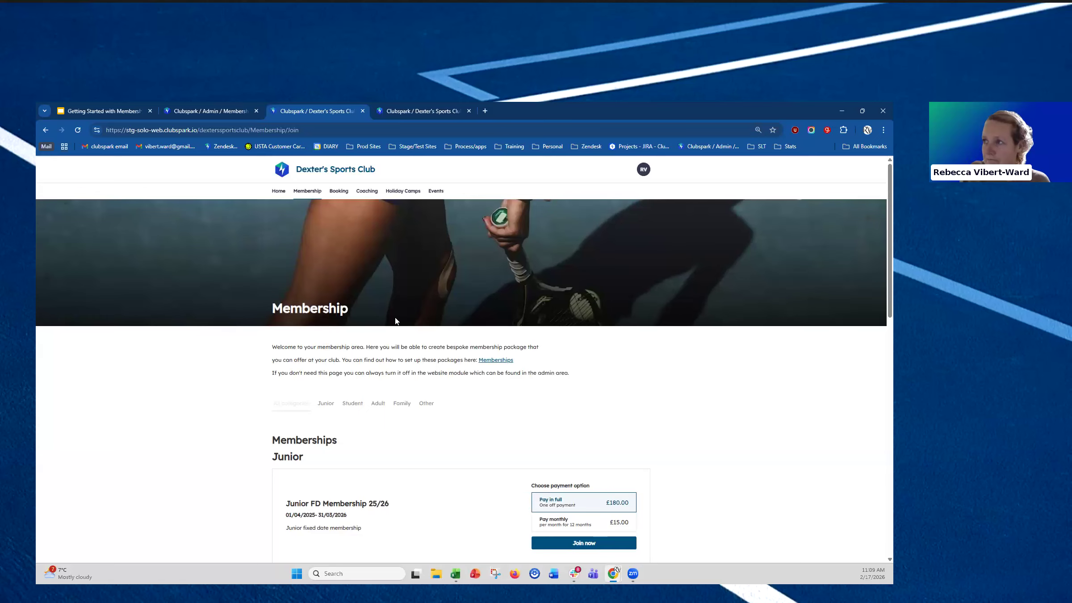
{"action": "scroll", "coordinate": [427, 389], "scroll_direction": "down", "scroll_amount": 2}
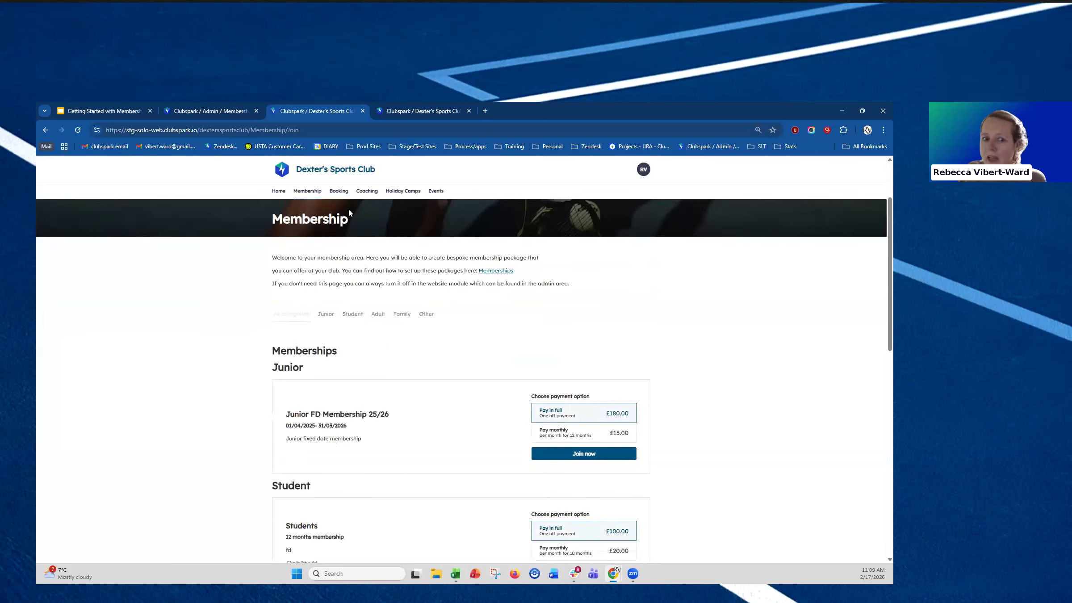
{"action": "left_click", "coordinate": [395, 112]}
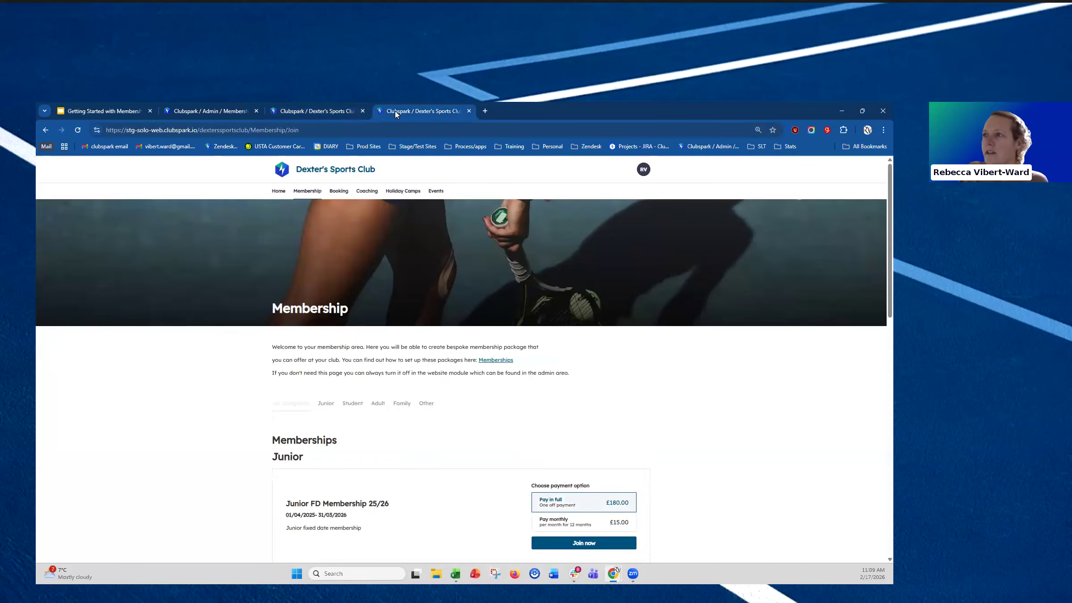
Switch back to the Clubspark admin, open the Membership module, and look through the fixed date and date of purchase packages
{"action": "left_click", "coordinate": [201, 111]}
{"action": "scroll", "coordinate": [327, 408], "scroll_direction": "up", "scroll_amount": 3}
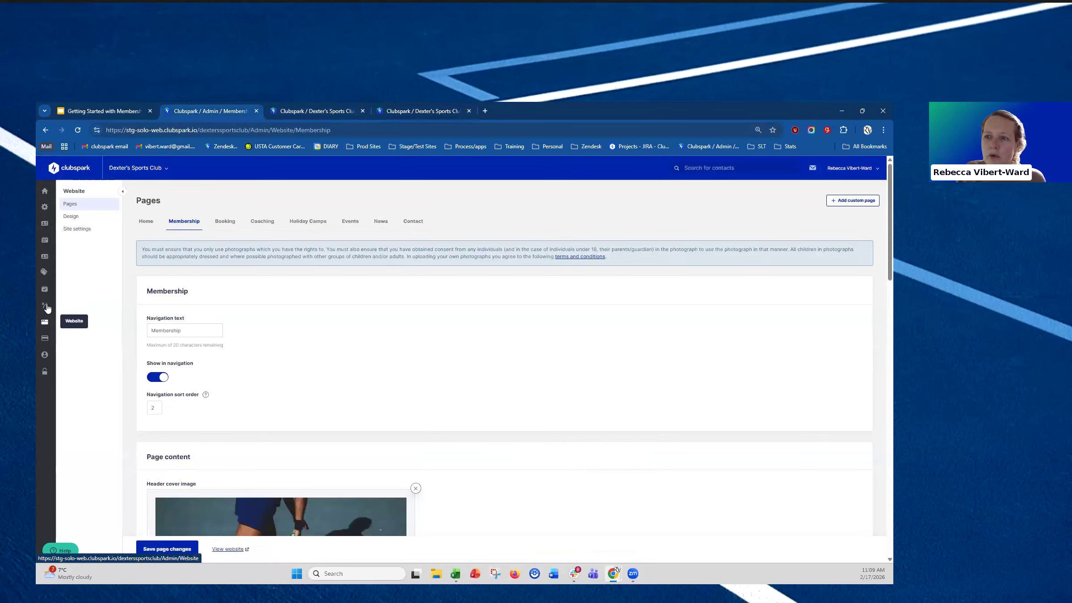
{"action": "left_click", "coordinate": [48, 257]}
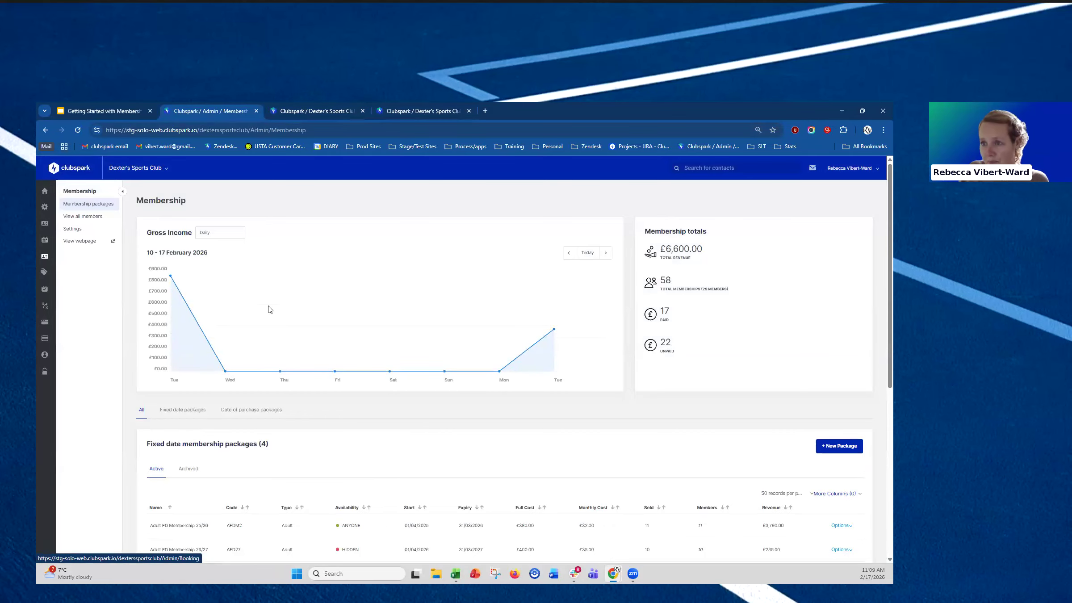
{"action": "scroll", "coordinate": [268, 306], "scroll_direction": "down", "scroll_amount": 2}
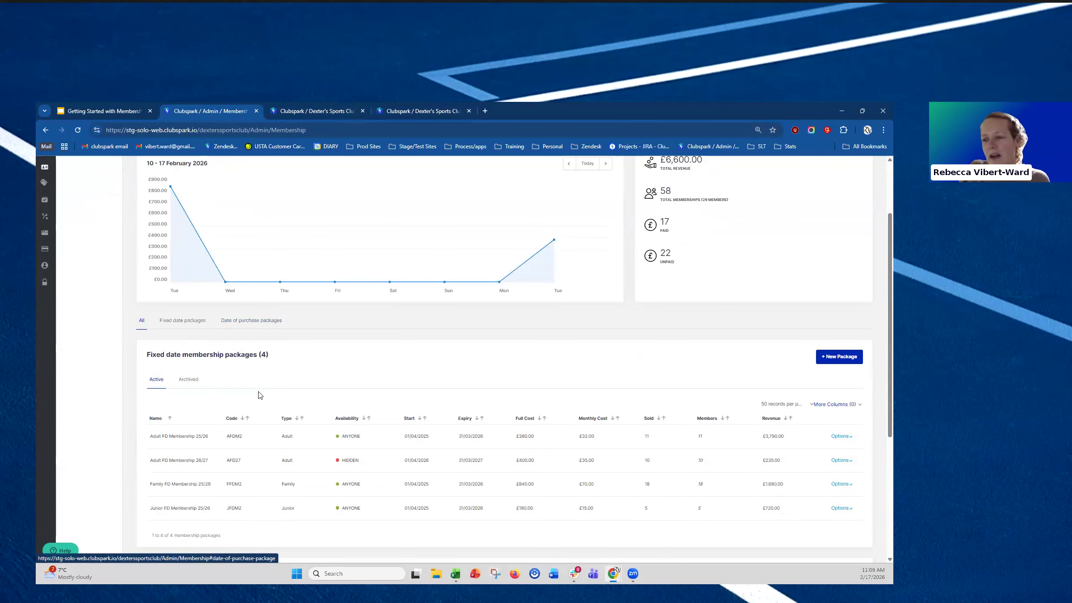
{"action": "scroll", "coordinate": [258, 390], "scroll_direction": "down", "scroll_amount": 4}
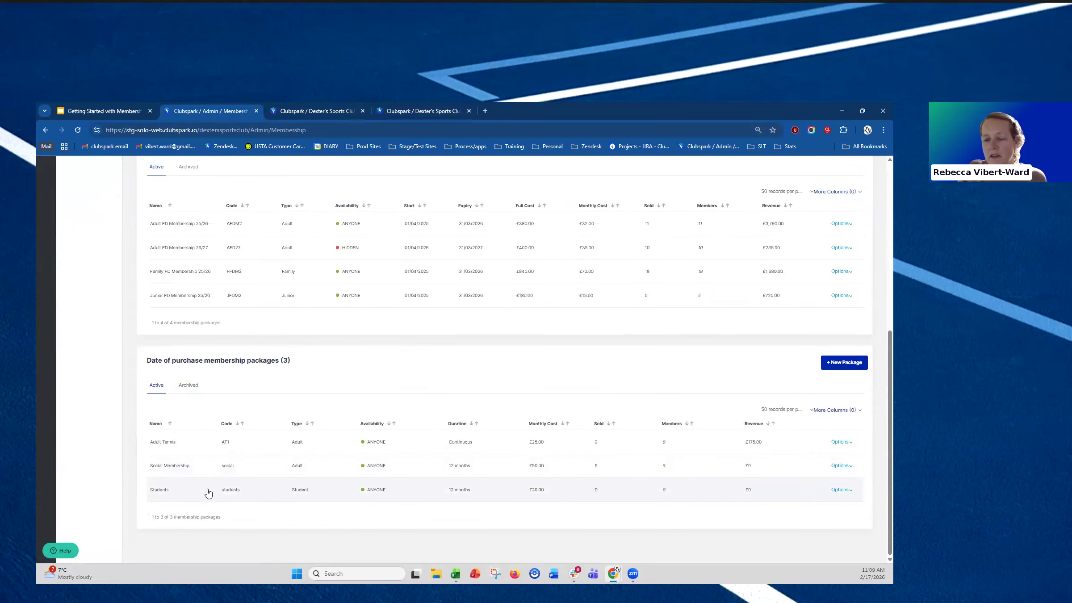
{"action": "scroll", "coordinate": [210, 493], "scroll_direction": "up", "scroll_amount": 1}
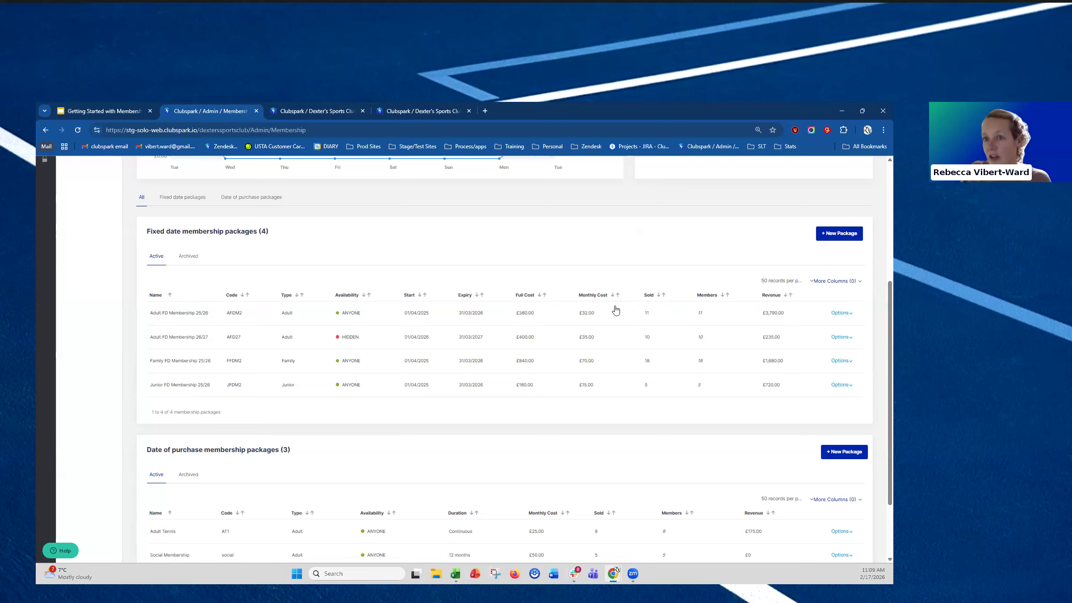
Start a new fixed date membership package named "Couples 2026/2027" with the code "couples26"
{"action": "left_click", "coordinate": [830, 240]}
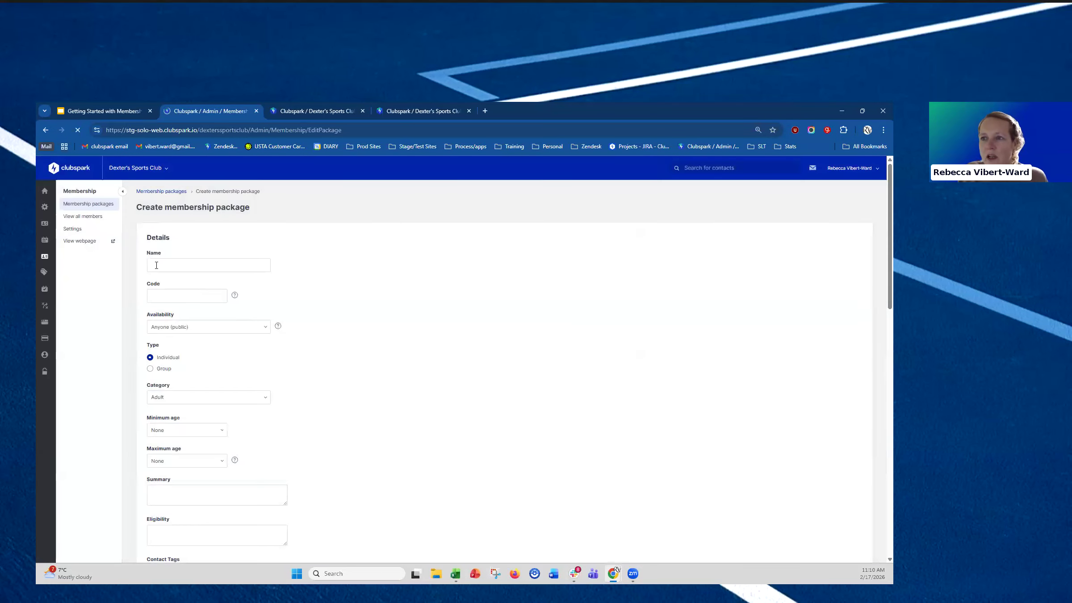
{"action": "left_click", "coordinate": [156, 265]}
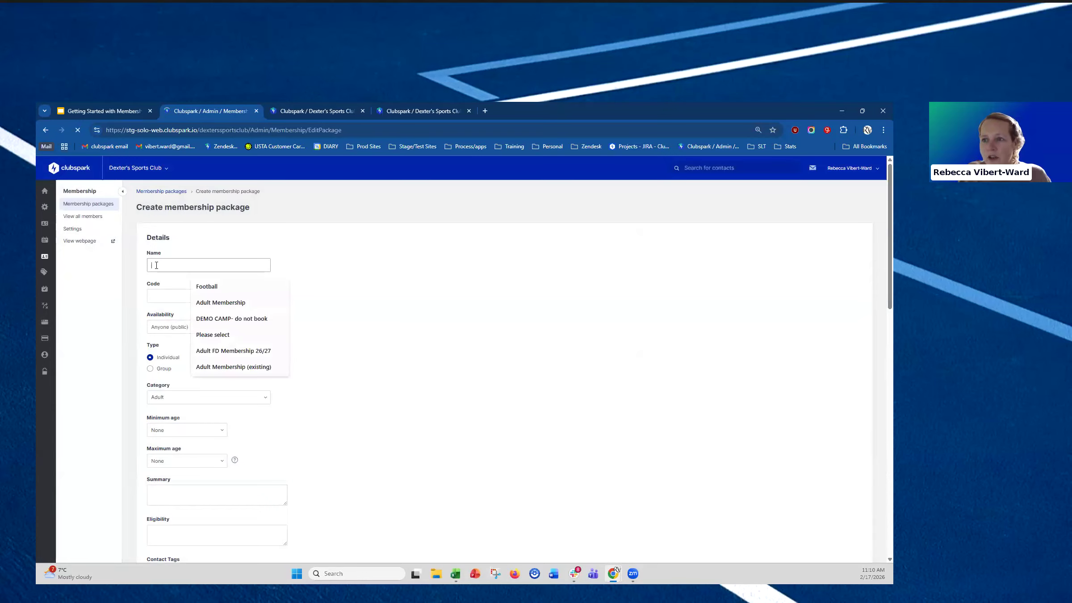
{"action": "type", "text": "Couples "}
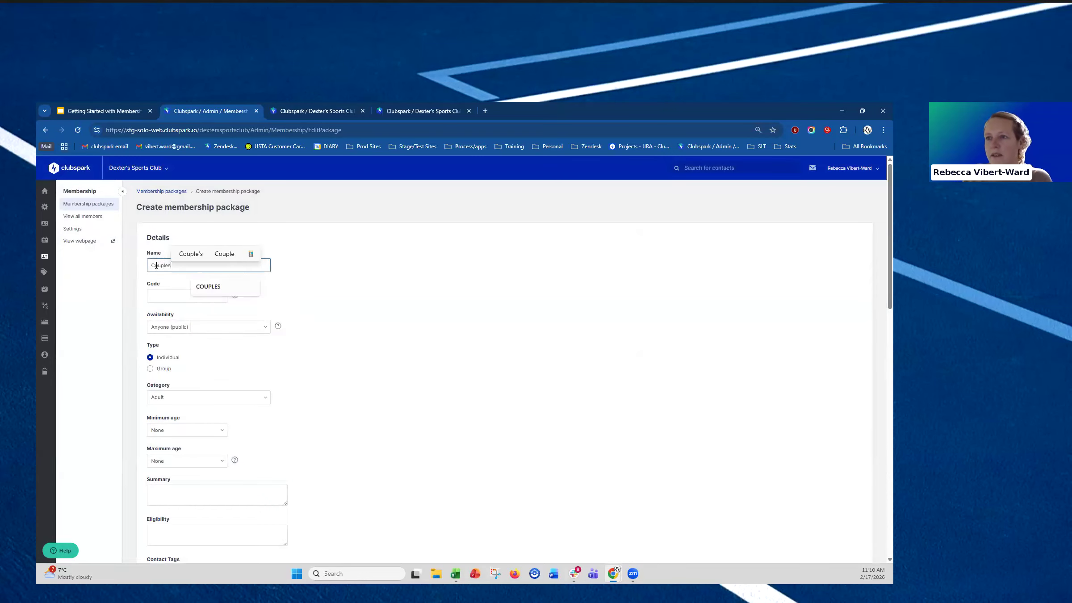
{"action": "type", "text": "2"}
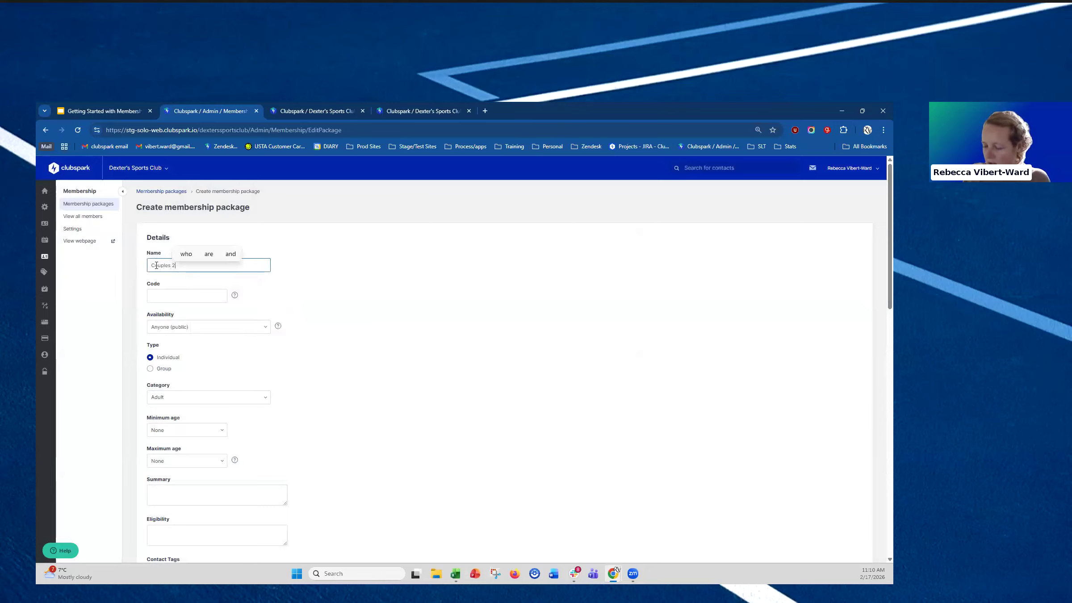
{"action": "type", "text": "026"}
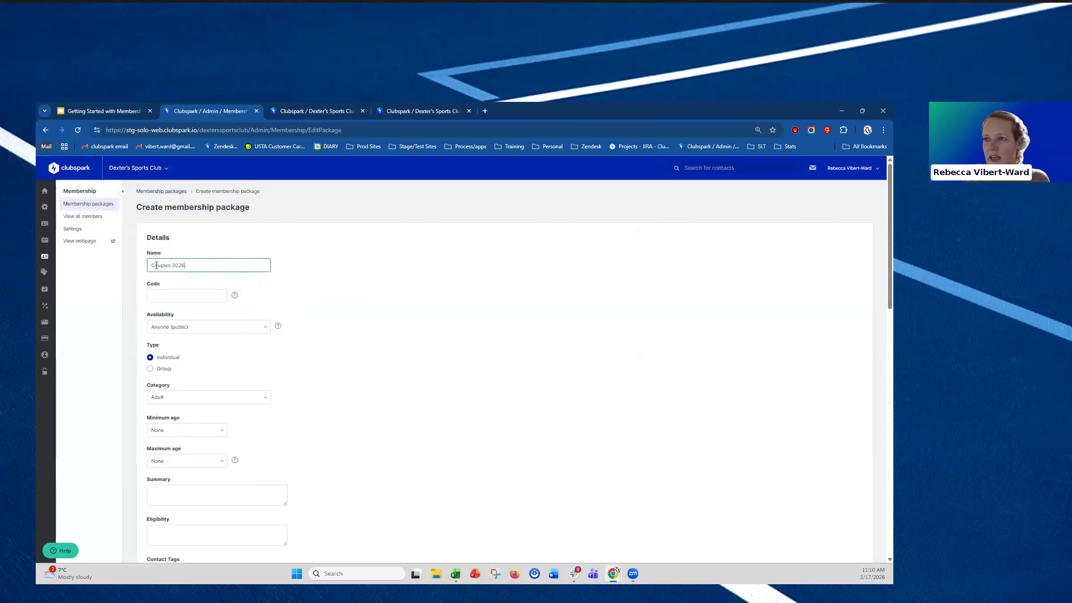
{"action": "type", "text": "/2027"}
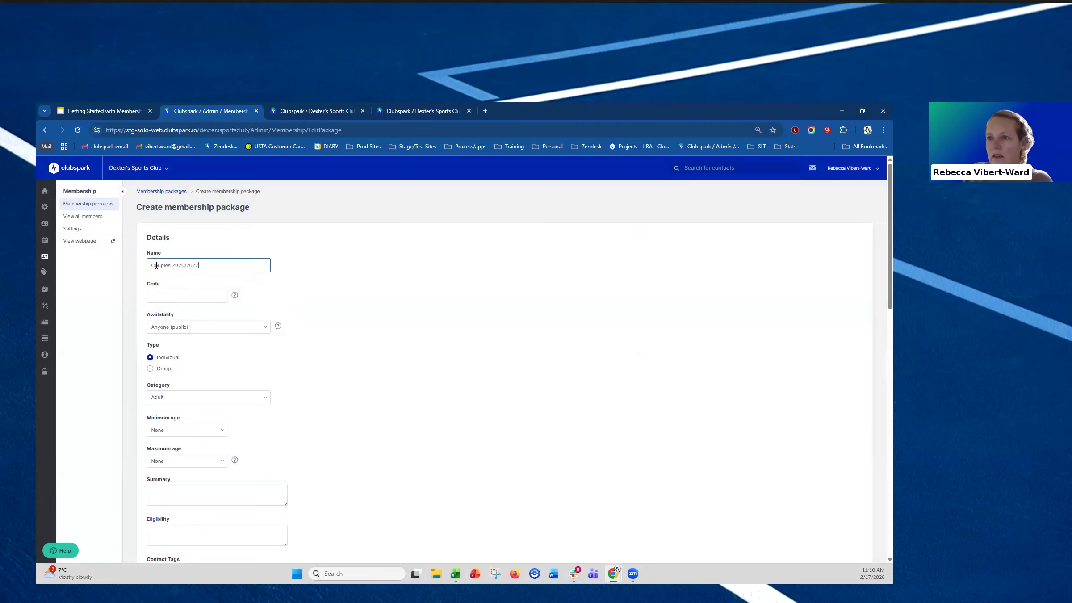
{"action": "left_click", "coordinate": [157, 291]}
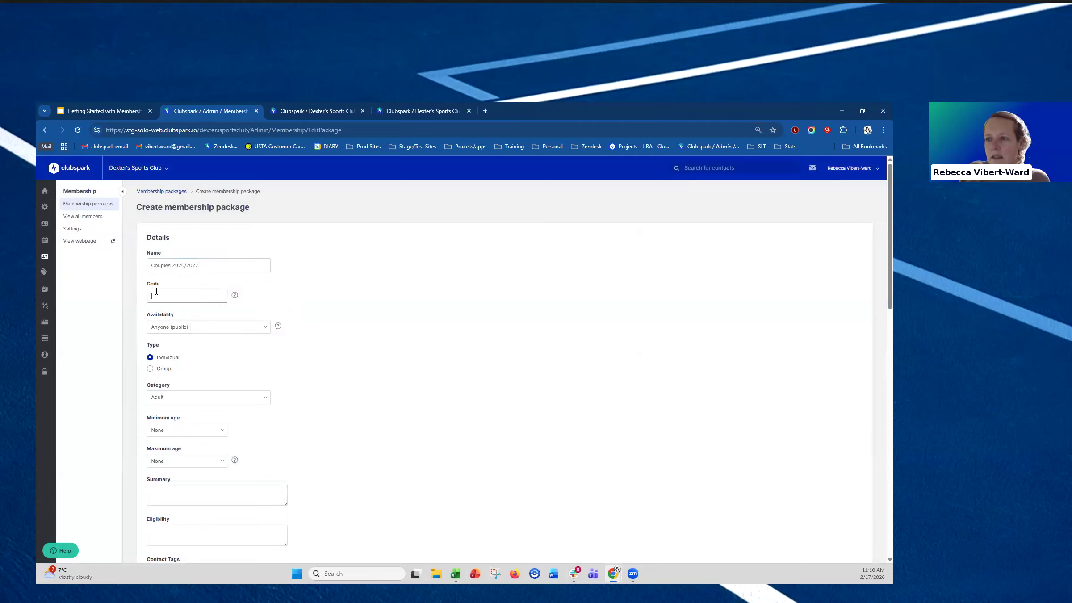
{"action": "type", "text": "couples"}
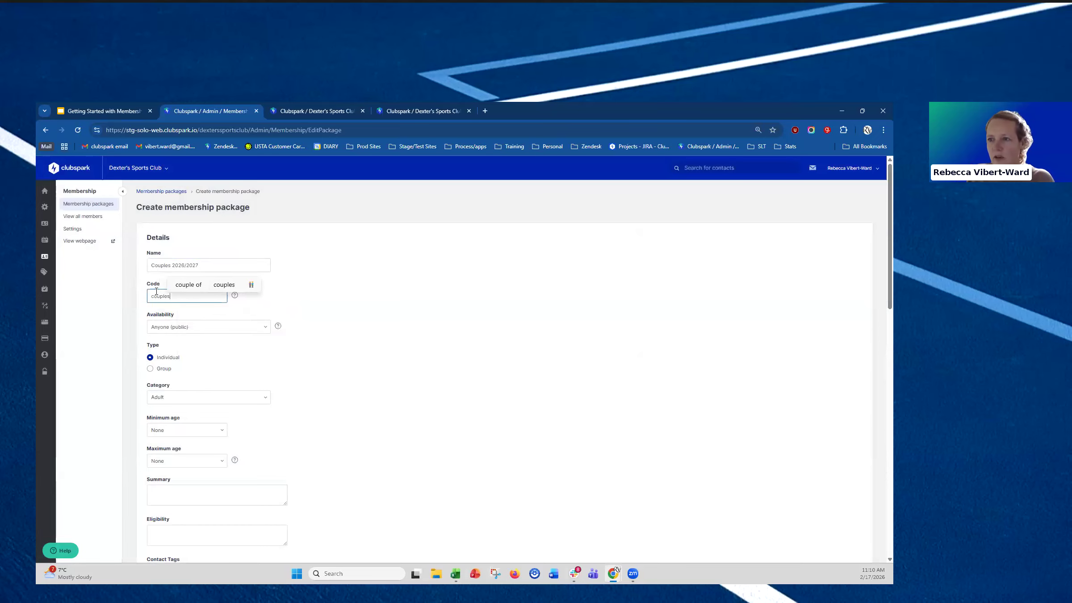
{"action": "type", "text": "26"}
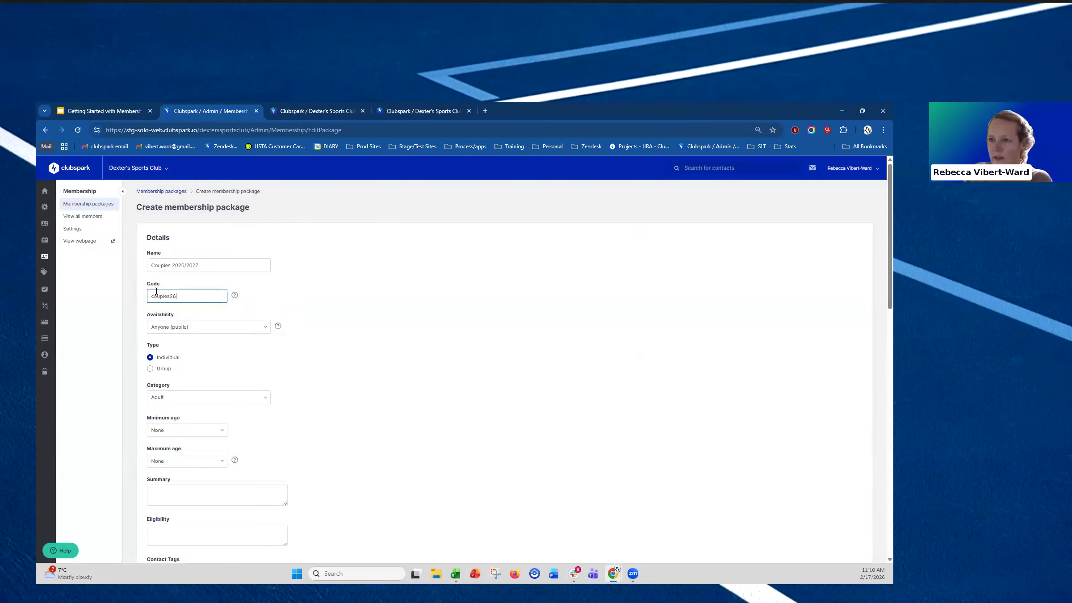
Keep availability at Anyone (public) and make the package a Group type with a group limit of 2 in the Couple category
{"action": "left_click", "coordinate": [205, 330]}
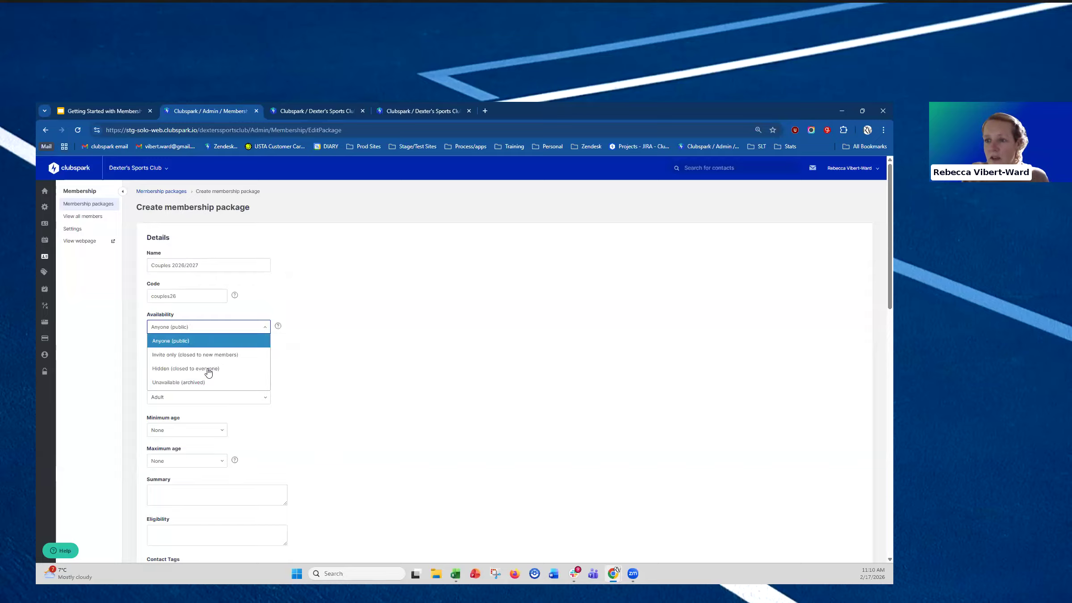
{"action": "left_click", "coordinate": [325, 379]}
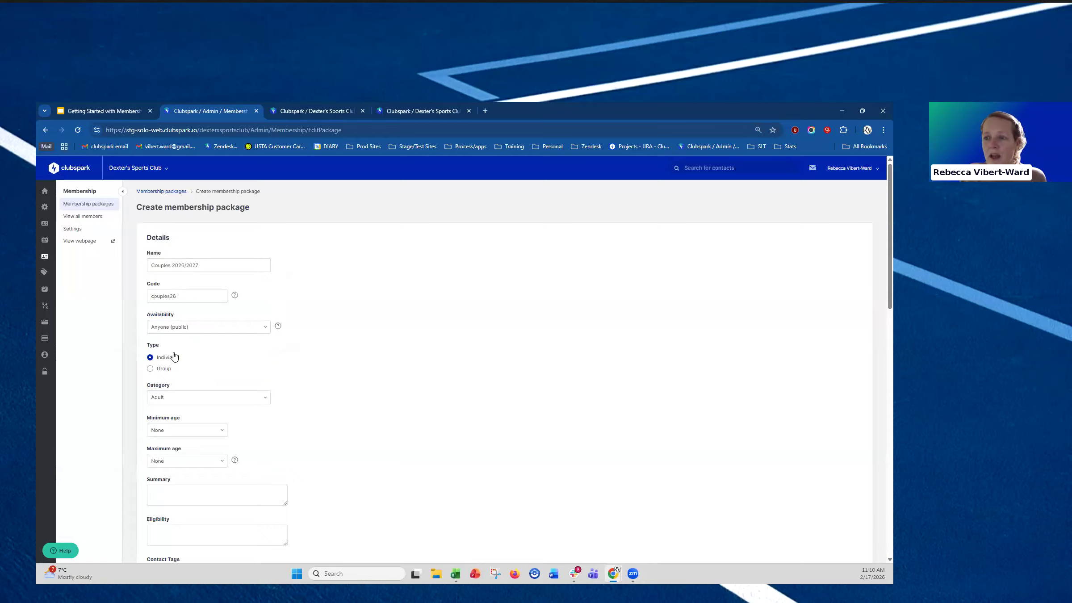
{"action": "left_click", "coordinate": [166, 369]}
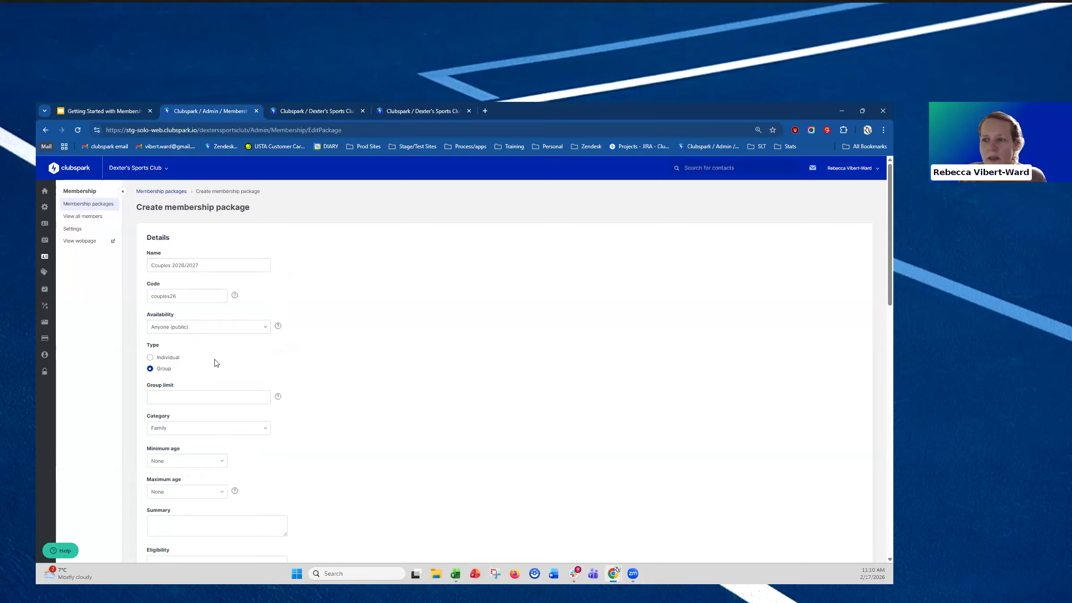
{"action": "left_click", "coordinate": [171, 396]}
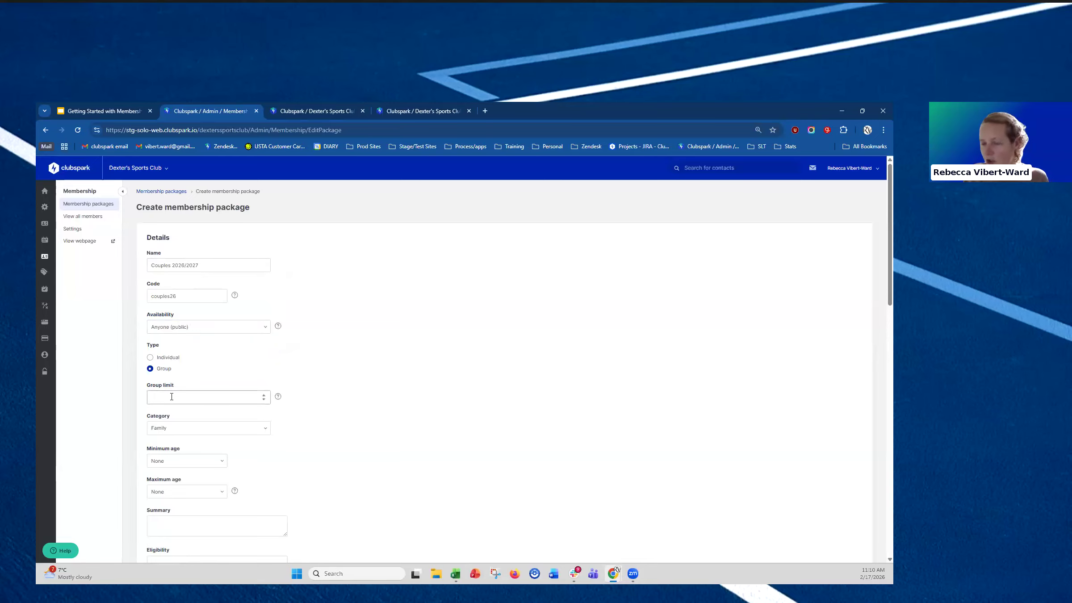
{"action": "left_click", "coordinate": [214, 429]}
{"action": "left_click", "coordinate": [191, 444]}
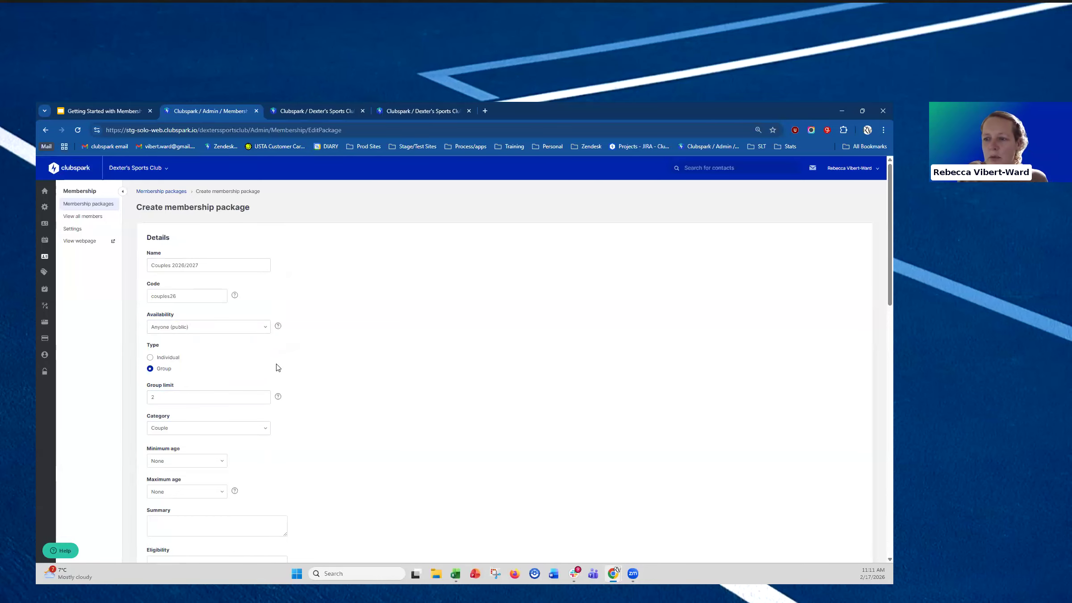
{"action": "scroll", "coordinate": [272, 368], "scroll_direction": "down", "scroll_amount": 2}
{"action": "left_click", "coordinate": [180, 345]}
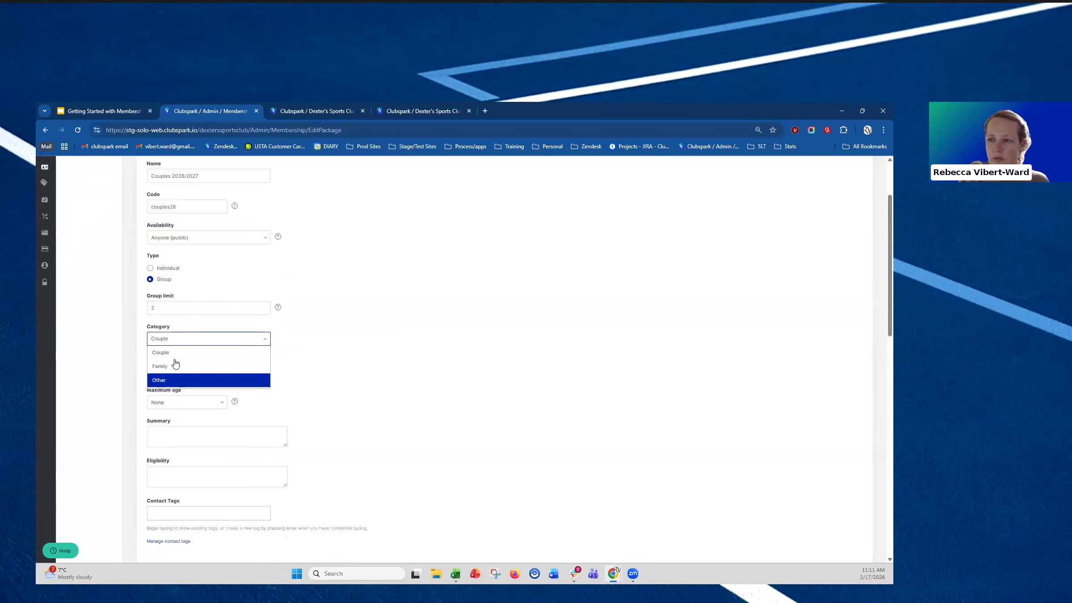
{"action": "left_click", "coordinate": [187, 336]}
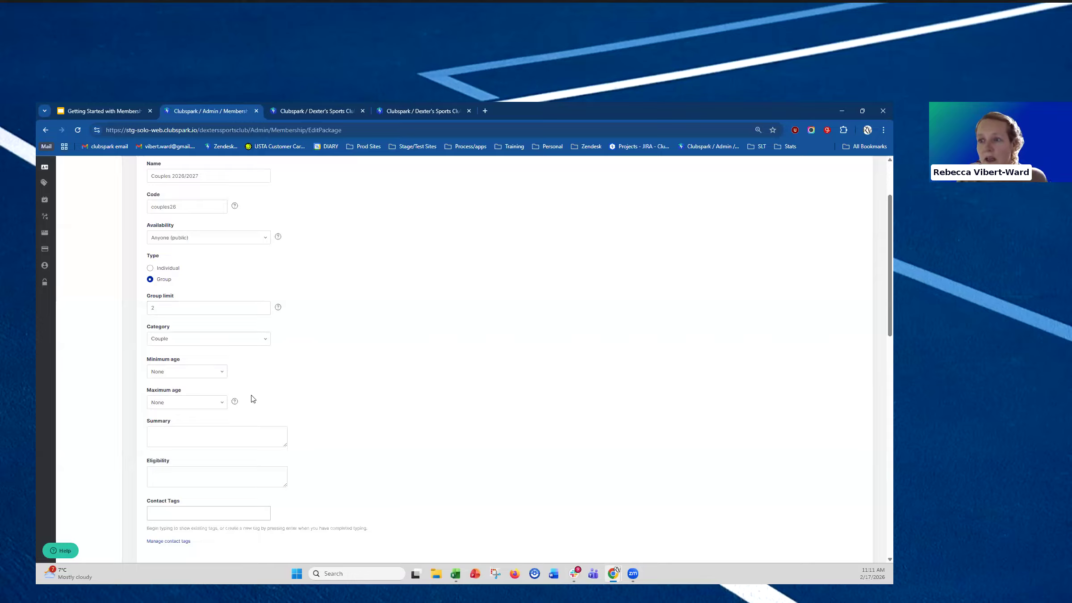
Set the package's minimum age to 18
{"action": "left_click", "coordinate": [218, 374]}
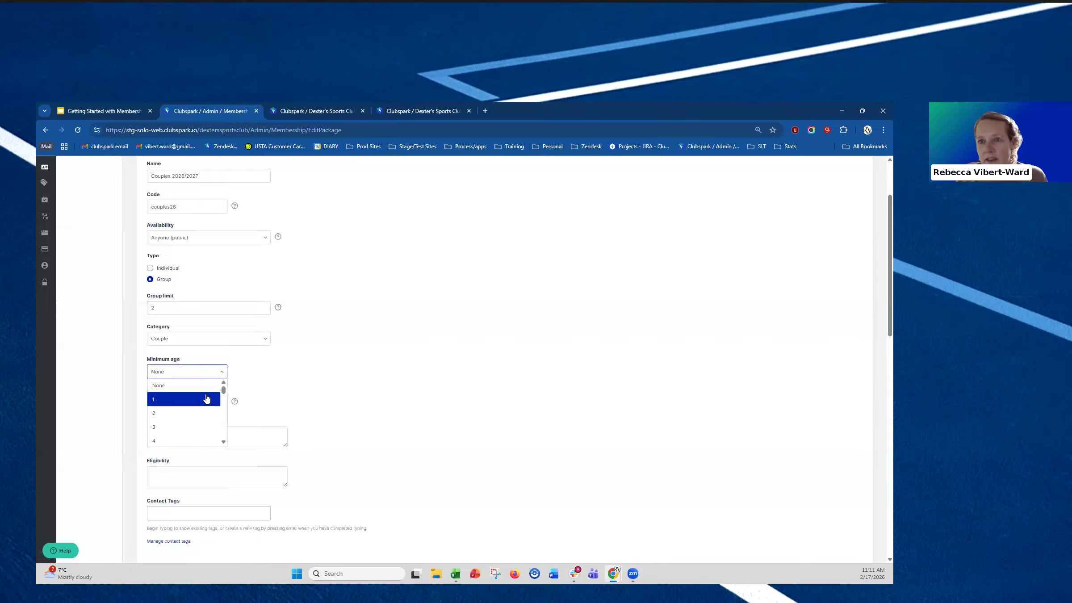
{"action": "scroll", "coordinate": [183, 429], "scroll_direction": "down", "scroll_amount": 2}
{"action": "scroll", "coordinate": [183, 430], "scroll_direction": "down", "scroll_amount": 3}
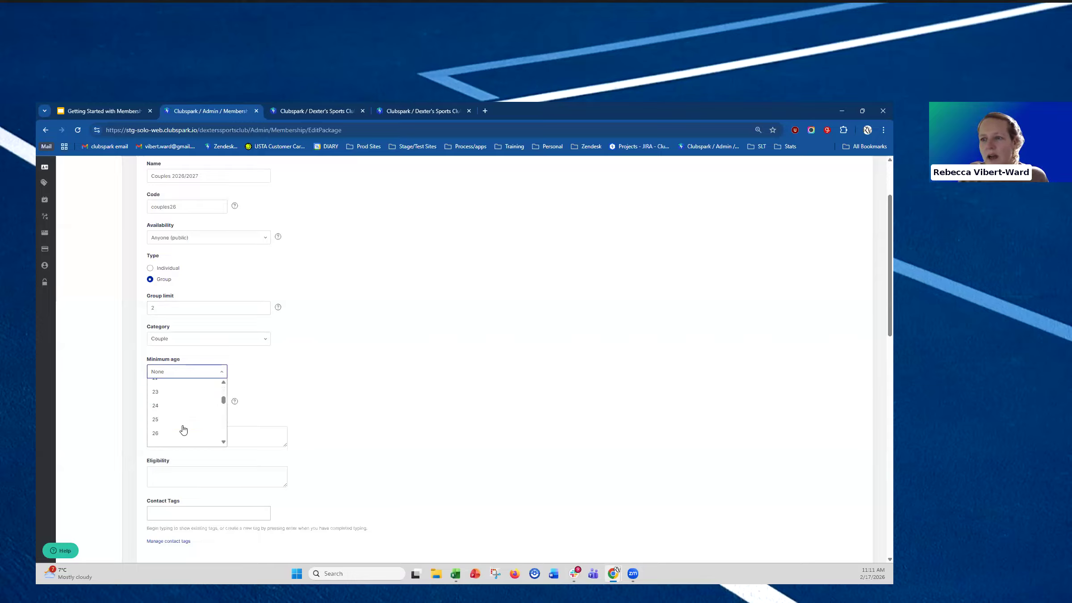
{"action": "left_click", "coordinate": [180, 418]}
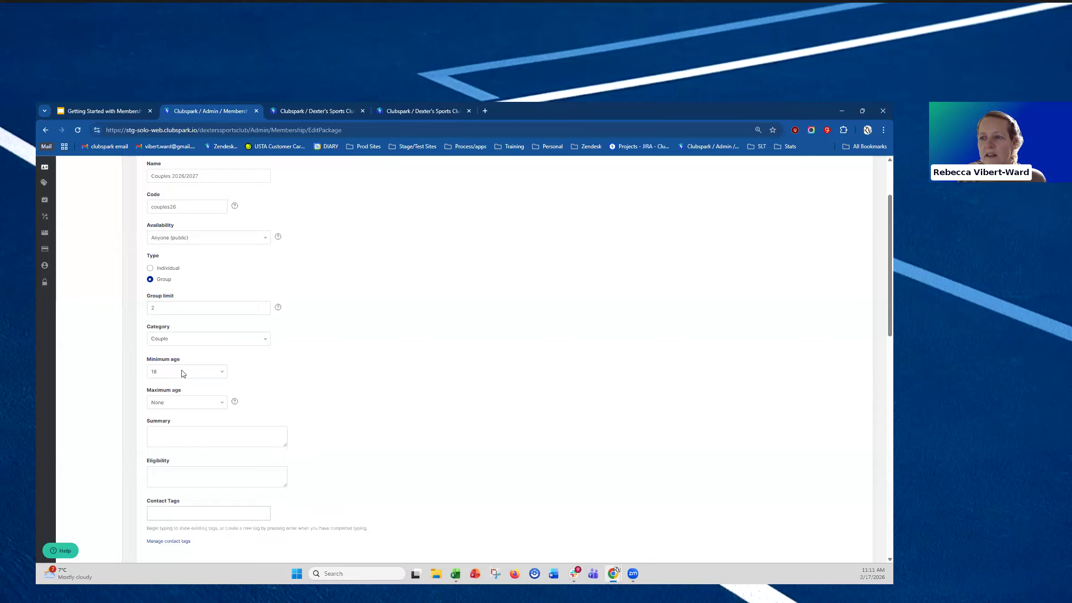
Enter "couples living in the same household -" as the package summary
{"action": "scroll", "coordinate": [416, 402], "scroll_direction": "down", "scroll_amount": 2}
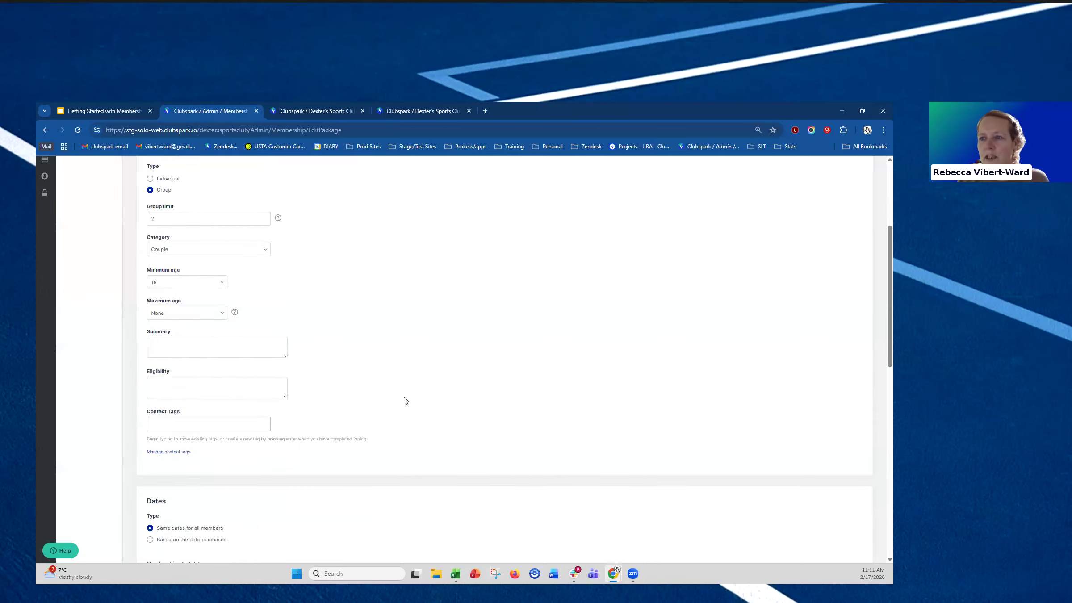
{"action": "left_click", "coordinate": [182, 345]}
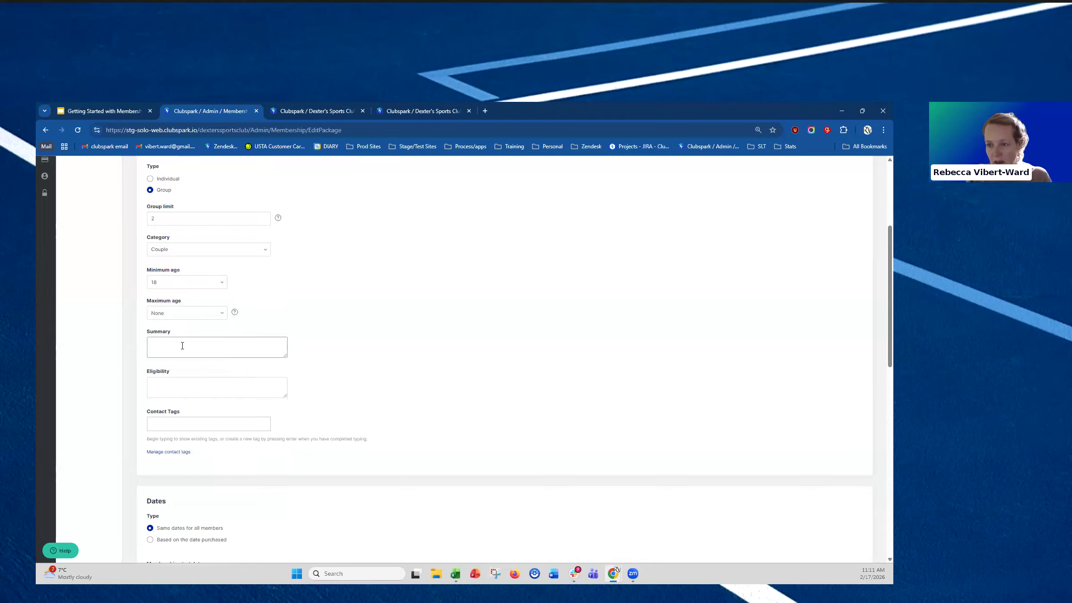
{"action": "type", "text": "couple"}
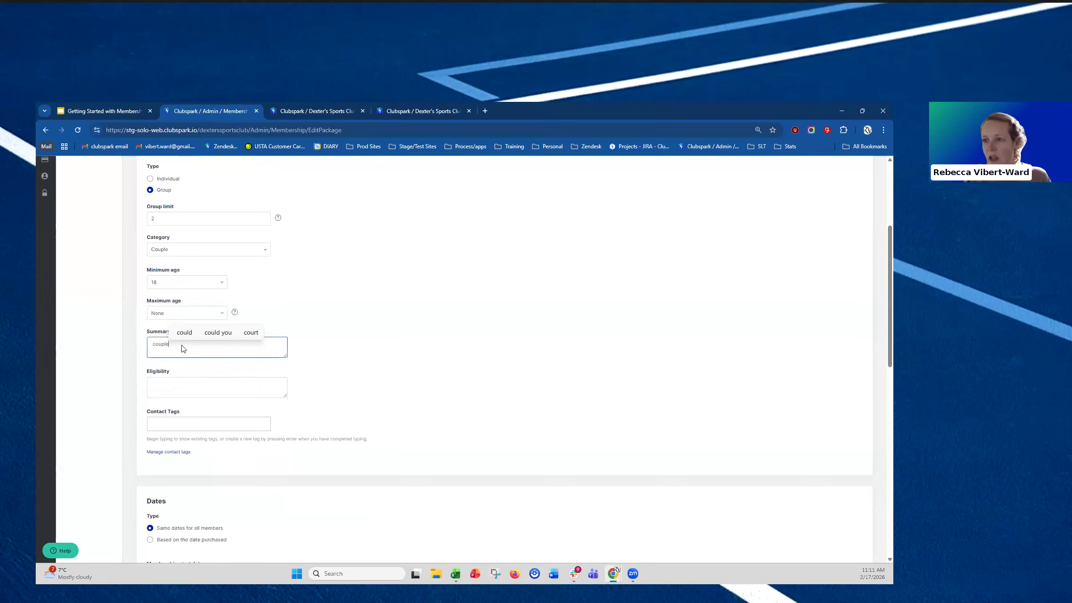
{"action": "type", "text": "s living in"}
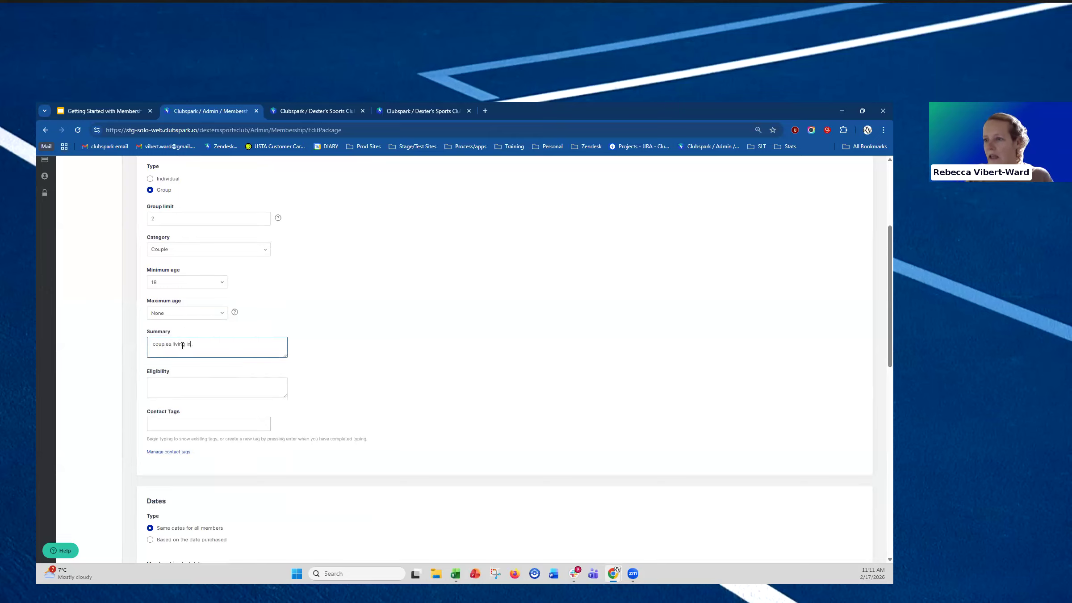
{"action": "type", "text": " the same household -"}
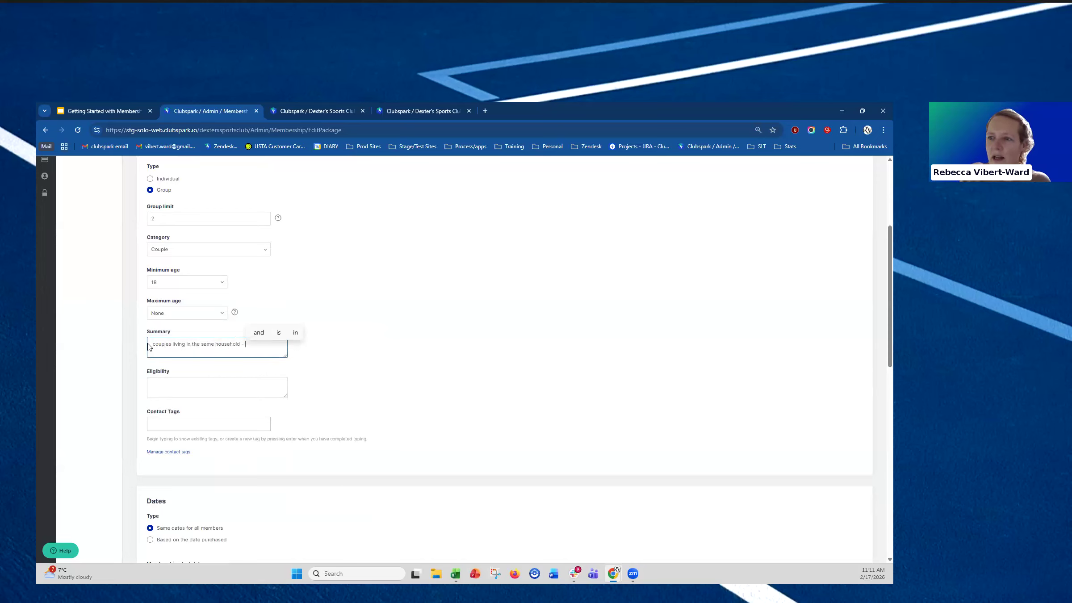
Enter "couples living in same household" as the package's eligibility text
{"action": "left_click", "coordinate": [173, 390]}
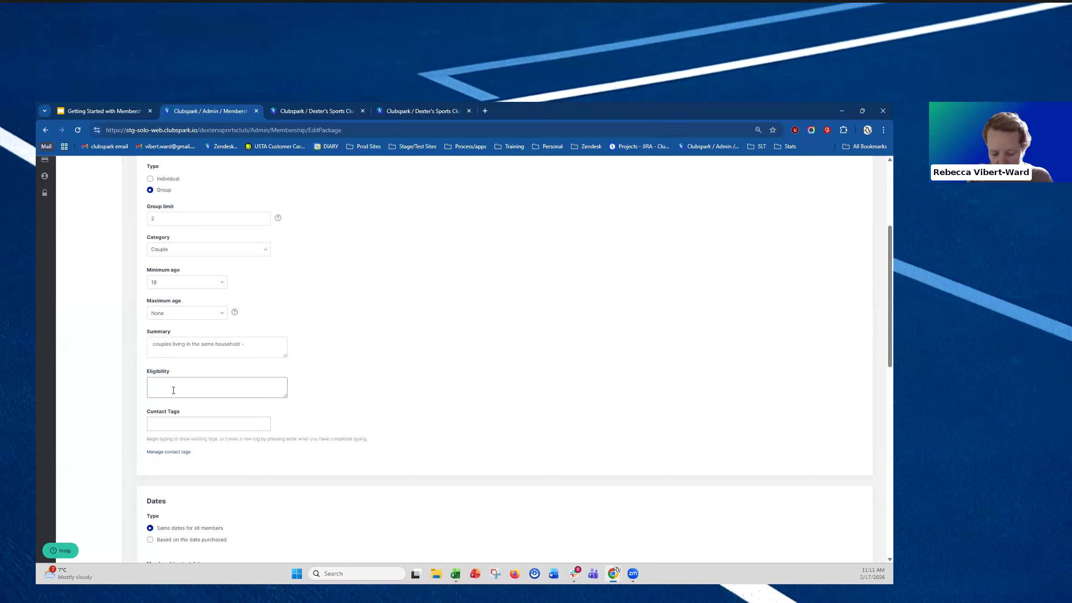
{"action": "type", "text": "couples "}
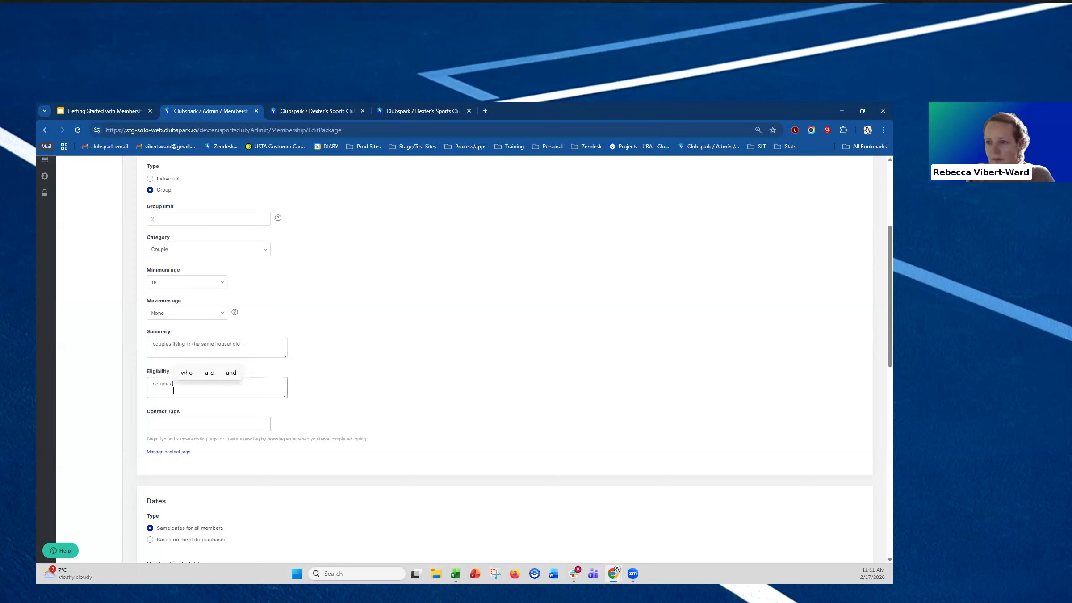
{"action": "type", "text": "living in s"}
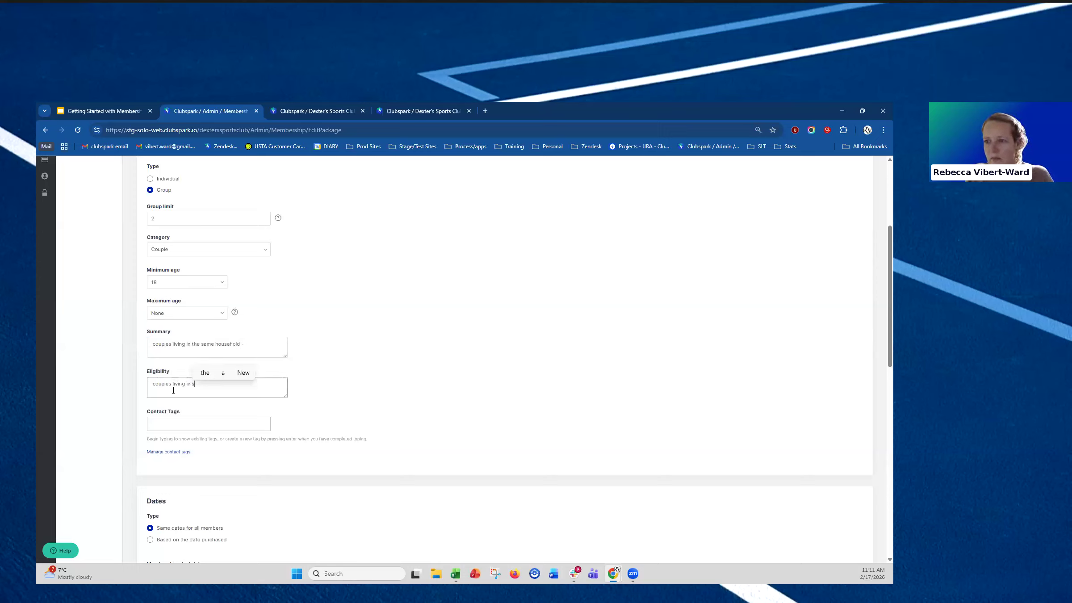
{"action": "type", "text": "ame house"}
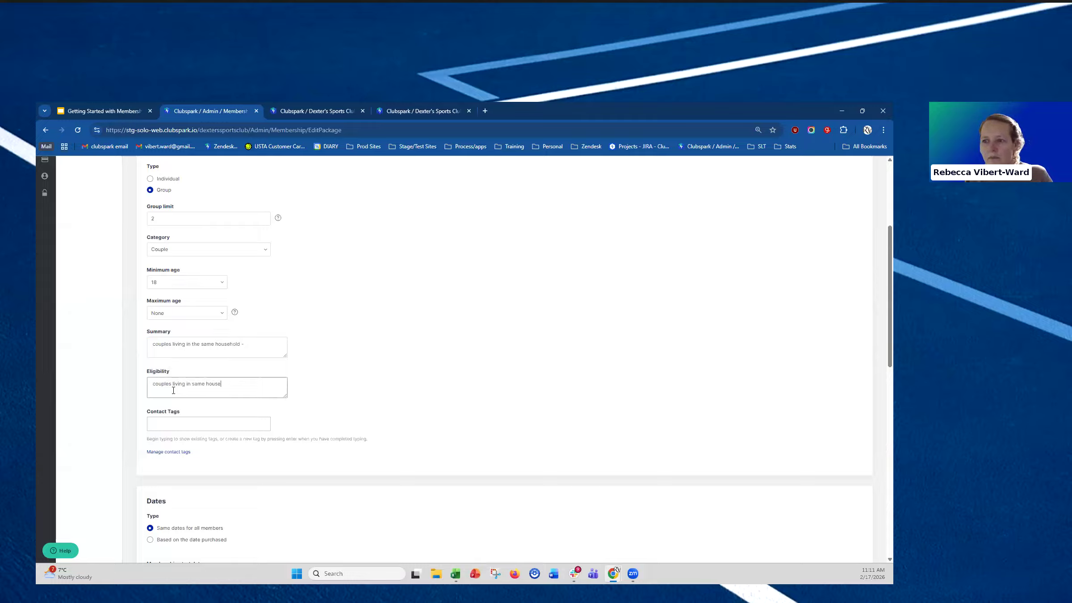
{"action": "type", "text": "hold"}
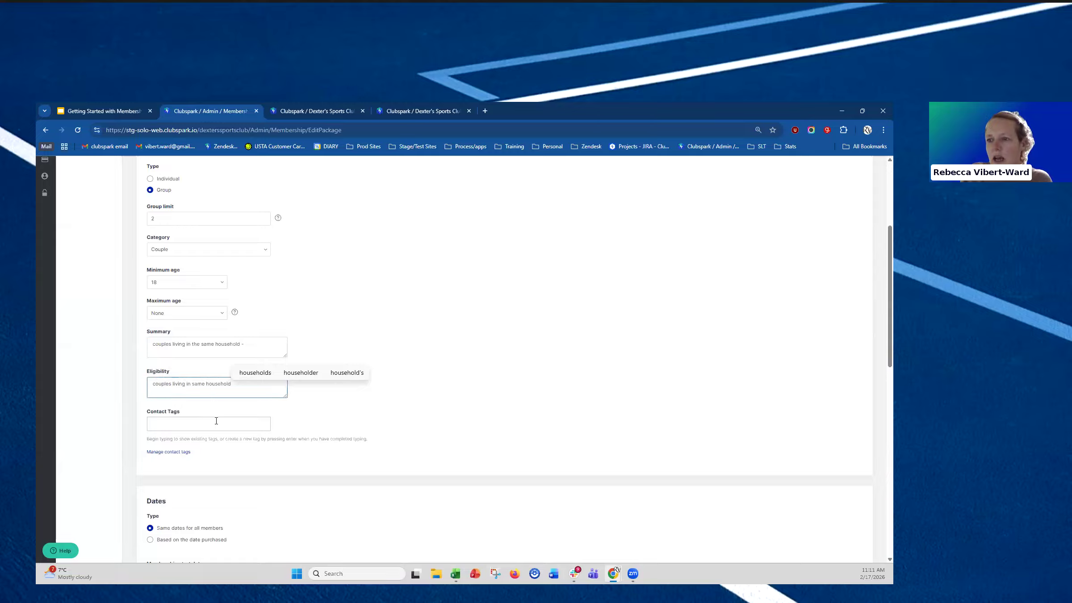
Add a new contact tag "couples26" to the package
{"action": "left_click", "coordinate": [216, 421]}
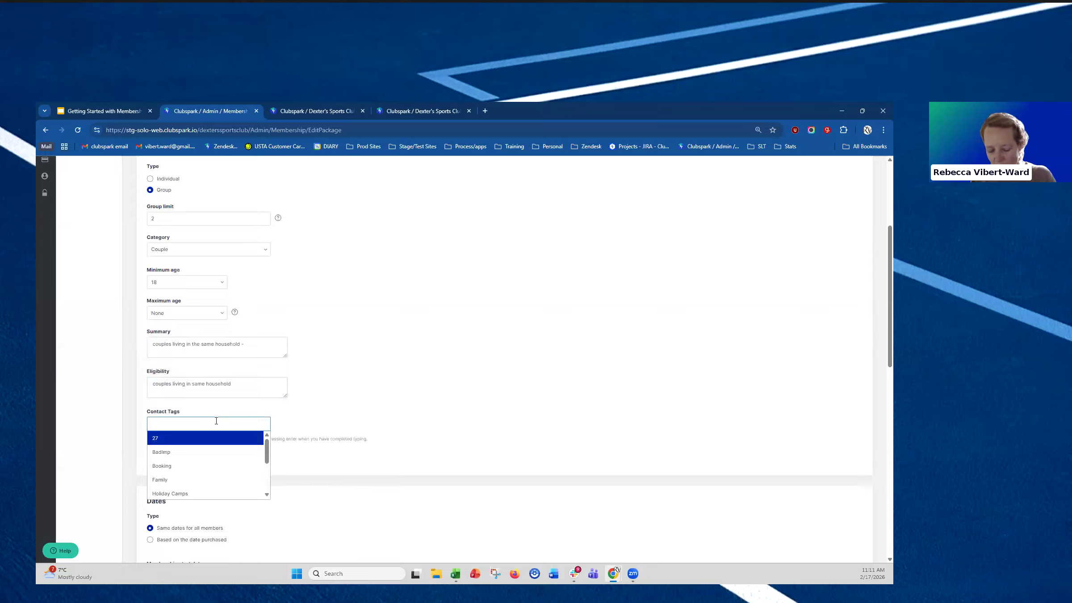
{"action": "type", "text": "couples"}
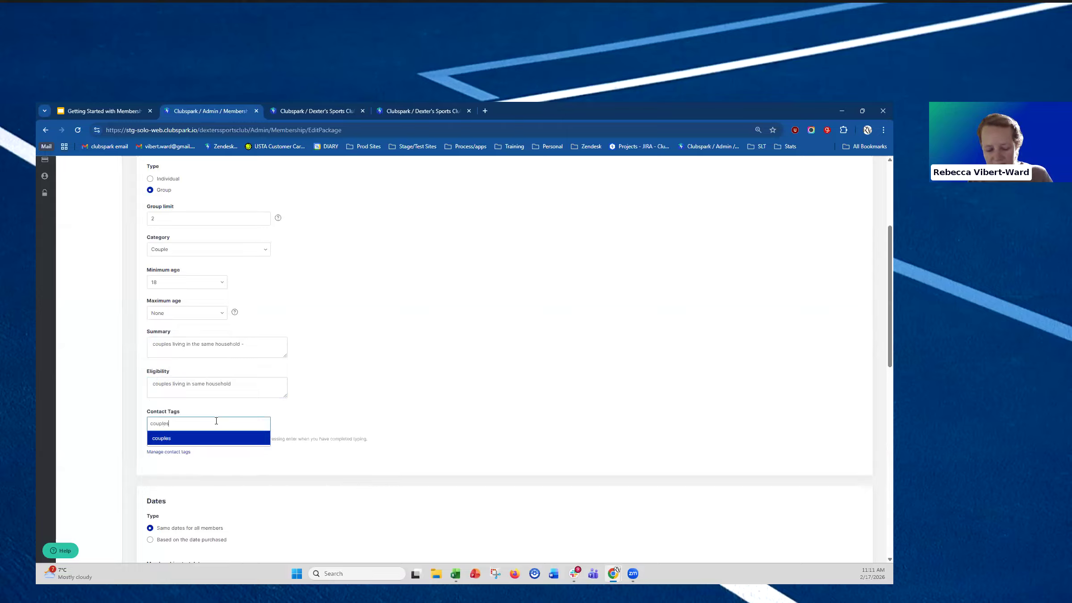
{"action": "type", "text": "26"}
{"action": "key", "text": "Return"}
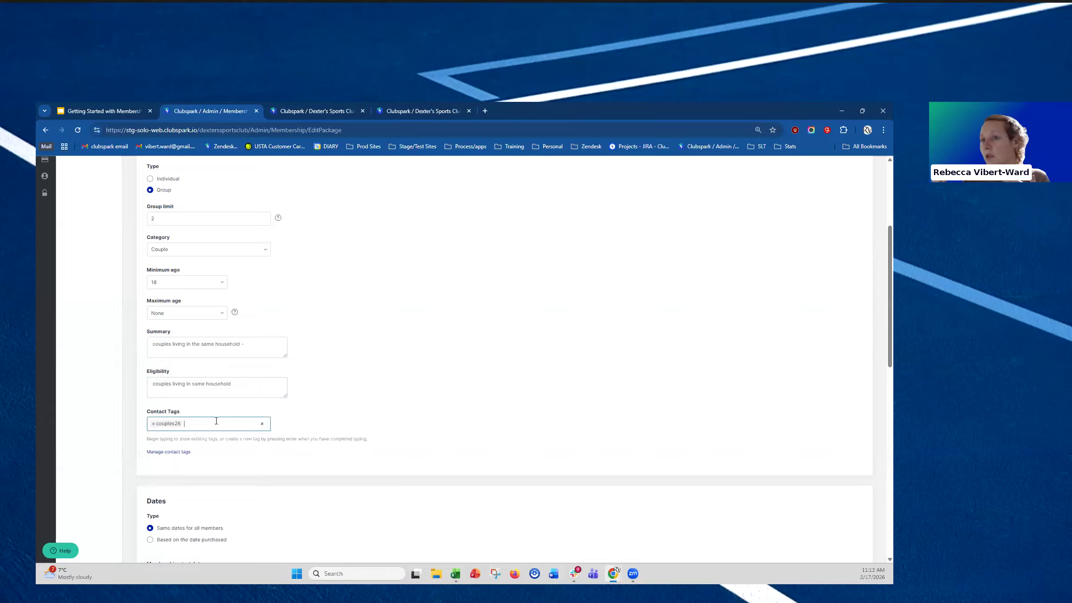
Keep the same dates for all members and set the membership start date to 01/04/2026
{"action": "scroll", "coordinate": [246, 431], "scroll_direction": "down", "scroll_amount": 2}
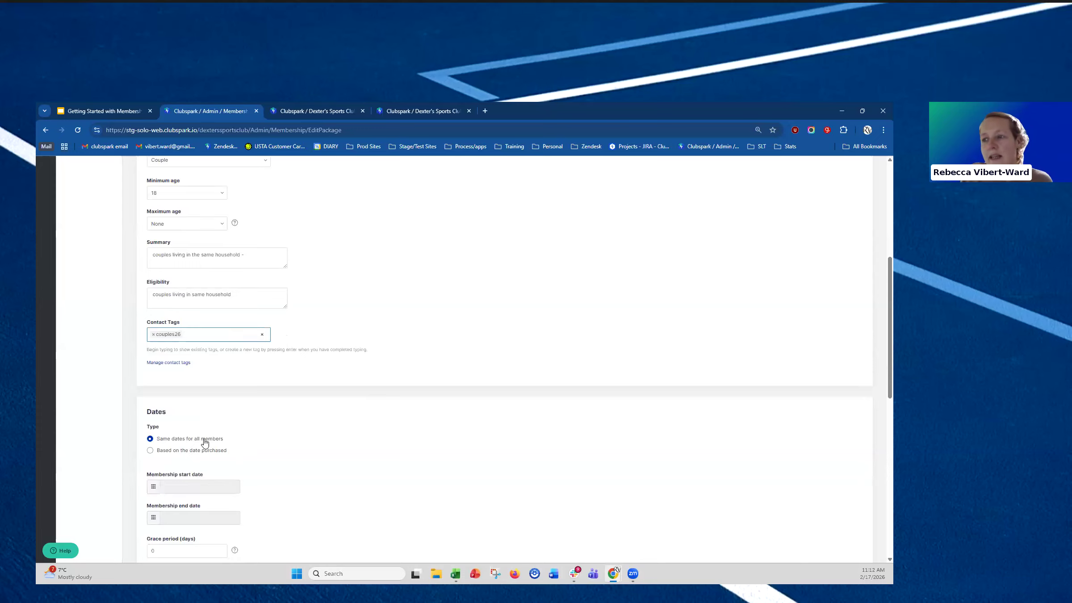
{"action": "scroll", "coordinate": [228, 440], "scroll_direction": "down", "scroll_amount": 2}
{"action": "left_click", "coordinate": [199, 401]}
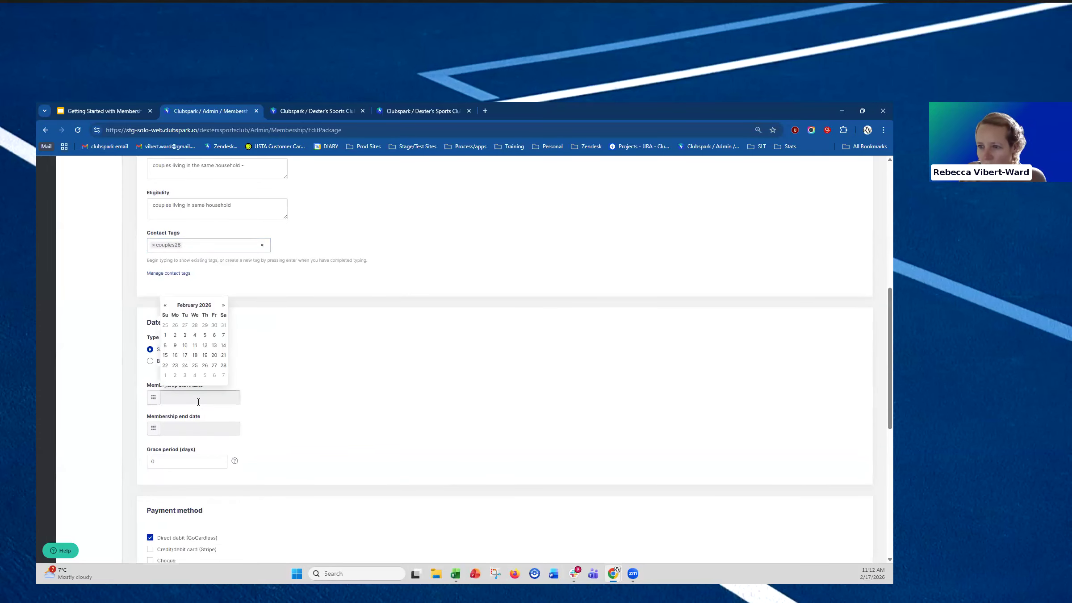
{"action": "left_click", "coordinate": [224, 307]}
{"action": "left_click", "coordinate": [223, 305]}
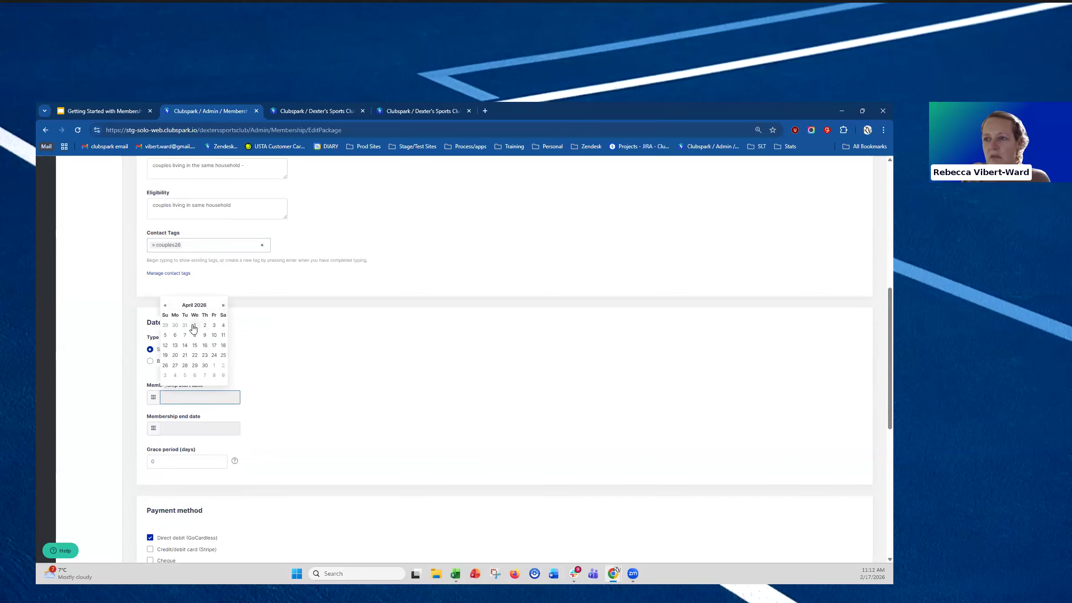
{"action": "left_click", "coordinate": [193, 327]}
Set the membership end date to 31/03/2027
{"action": "left_click", "coordinate": [181, 428]}
{"action": "left_click", "coordinate": [223, 337]}
{"action": "left_click", "coordinate": [223, 337]}
{"action": "left_click", "coordinate": [222, 337]}
{"action": "left_click", "coordinate": [222, 336]}
{"action": "left_click", "coordinate": [223, 337]}
{"action": "left_click", "coordinate": [222, 336]}
{"action": "left_click", "coordinate": [223, 337]}
{"action": "left_click", "coordinate": [222, 336]}
{"action": "left_click", "coordinate": [223, 337]}
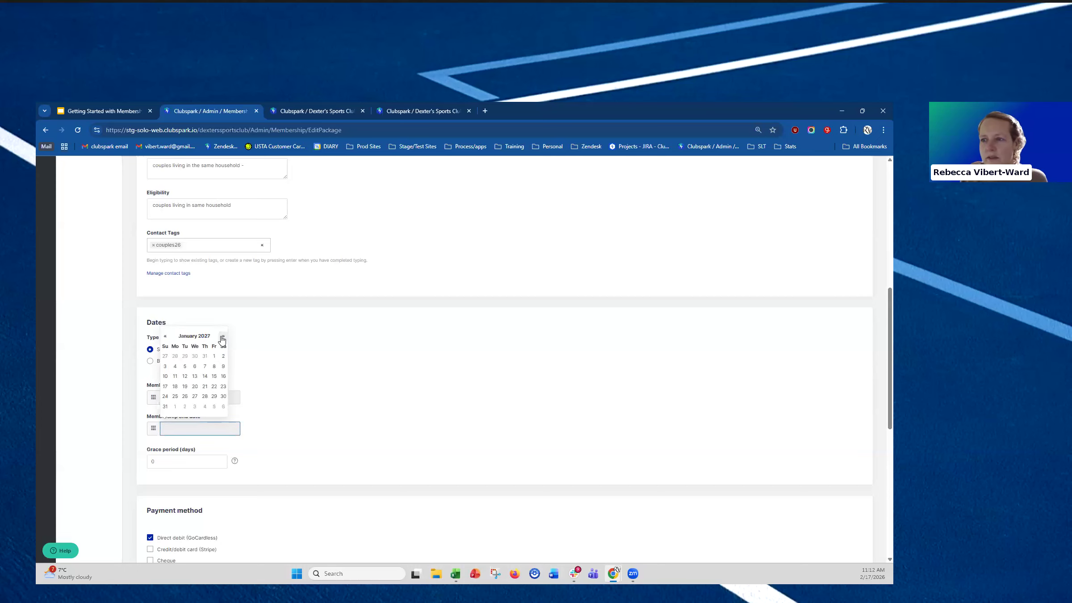
{"action": "left_click", "coordinate": [222, 336]}
{"action": "left_click", "coordinate": [223, 336]}
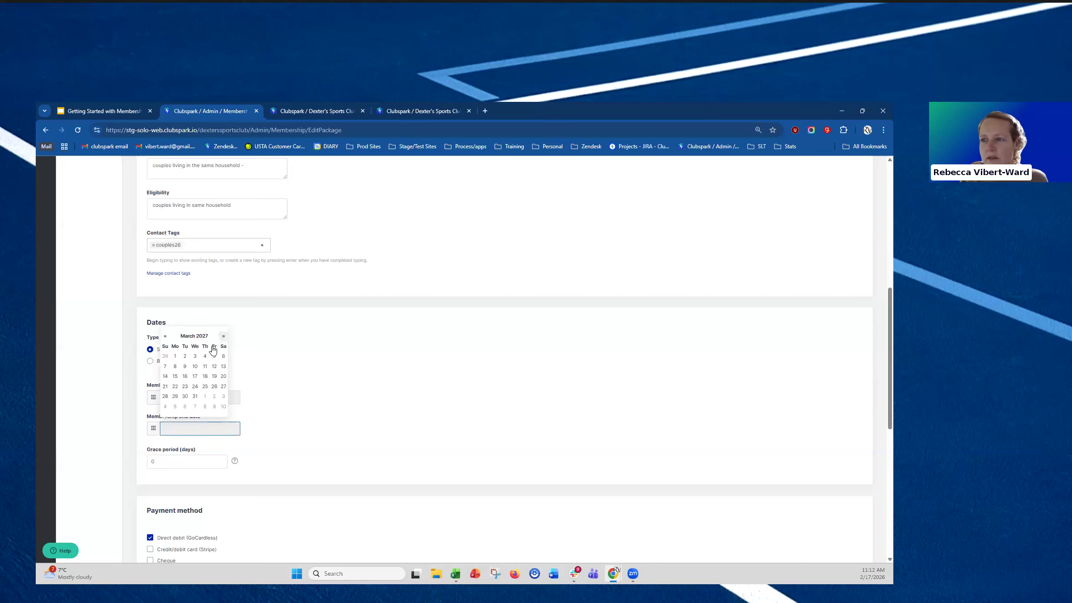
{"action": "left_click", "coordinate": [194, 396]}
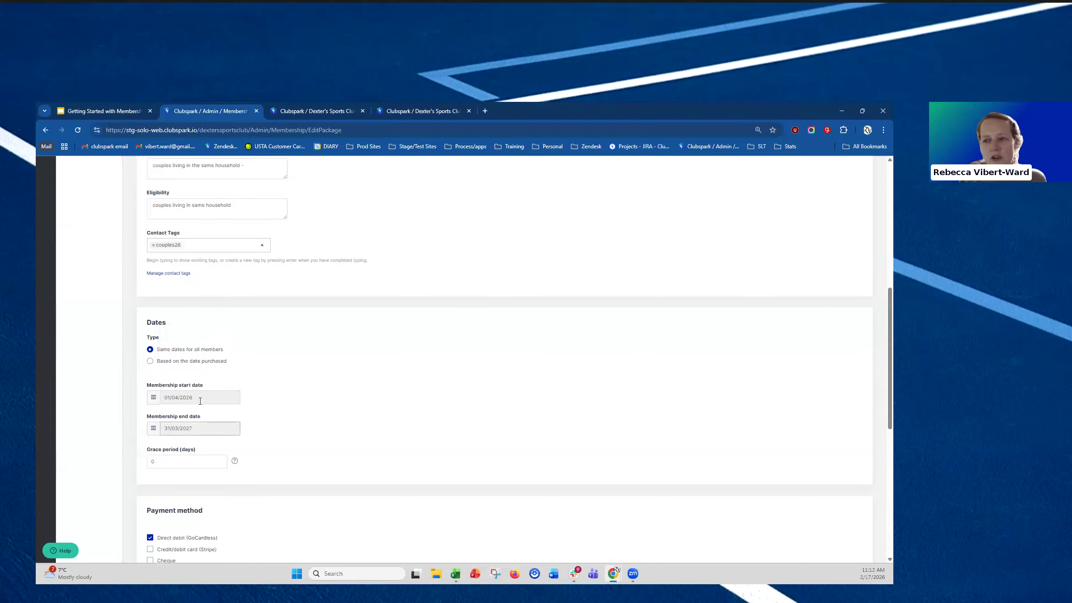
Enable Credit/debit card (Stripe) as a payment method in addition to Direct debit (GoCardless)
{"action": "scroll", "coordinate": [323, 380], "scroll_direction": "down", "scroll_amount": 3}
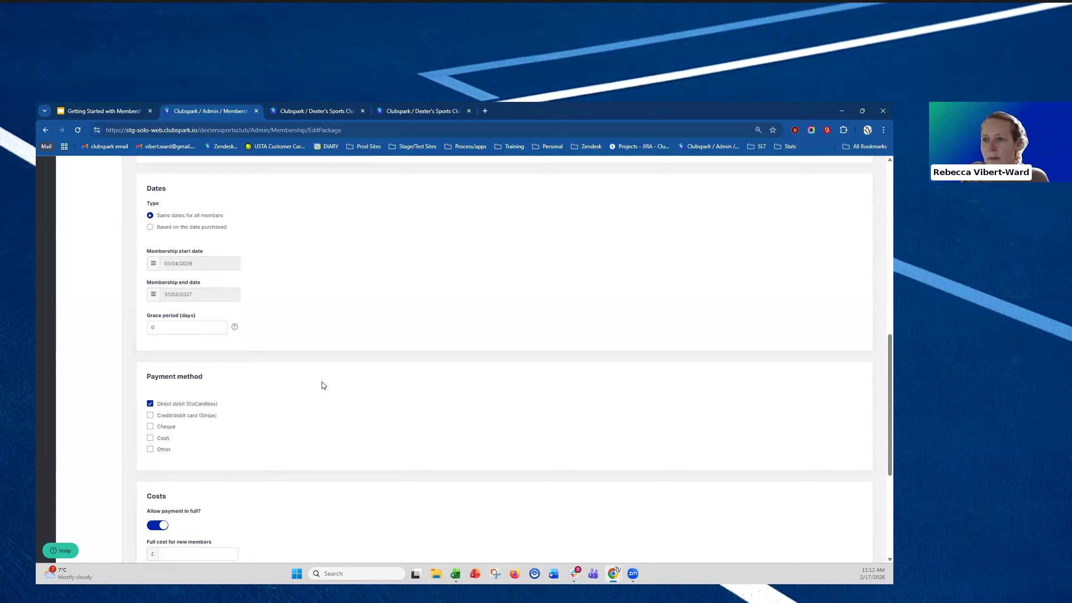
{"action": "scroll", "coordinate": [323, 385], "scroll_direction": "down", "scroll_amount": 2}
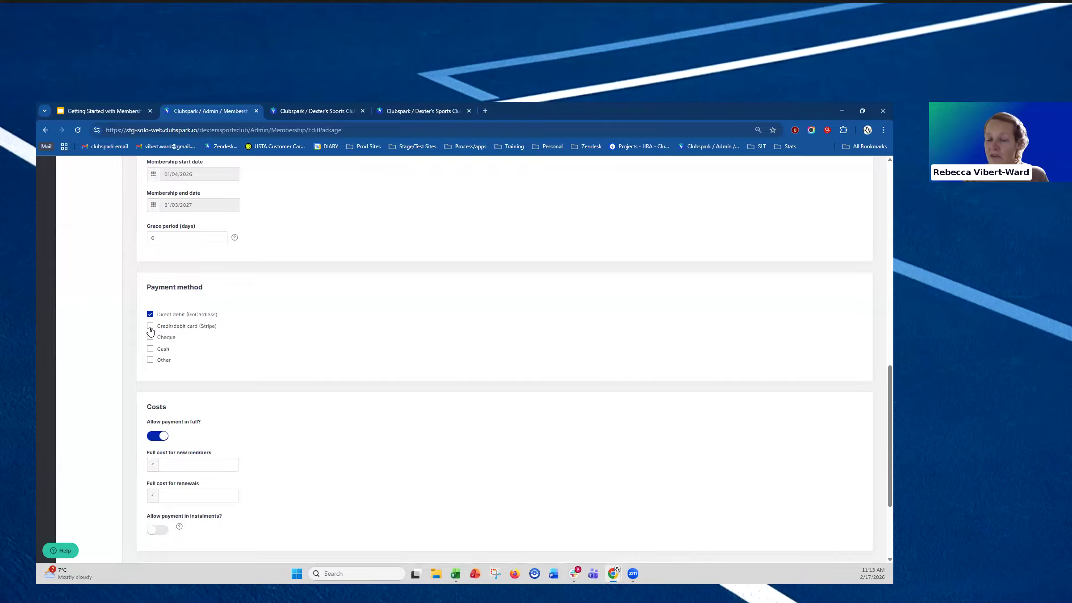
{"action": "left_click", "coordinate": [150, 329]}
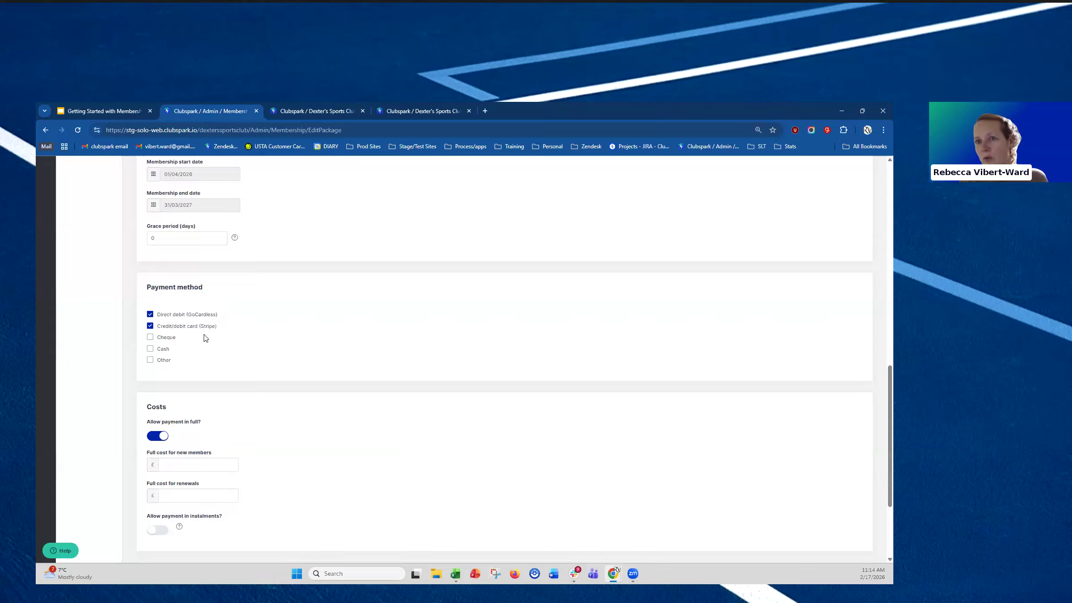
Set the full cost to £500.00 for both new members and renewals
{"action": "left_click", "coordinate": [170, 463]}
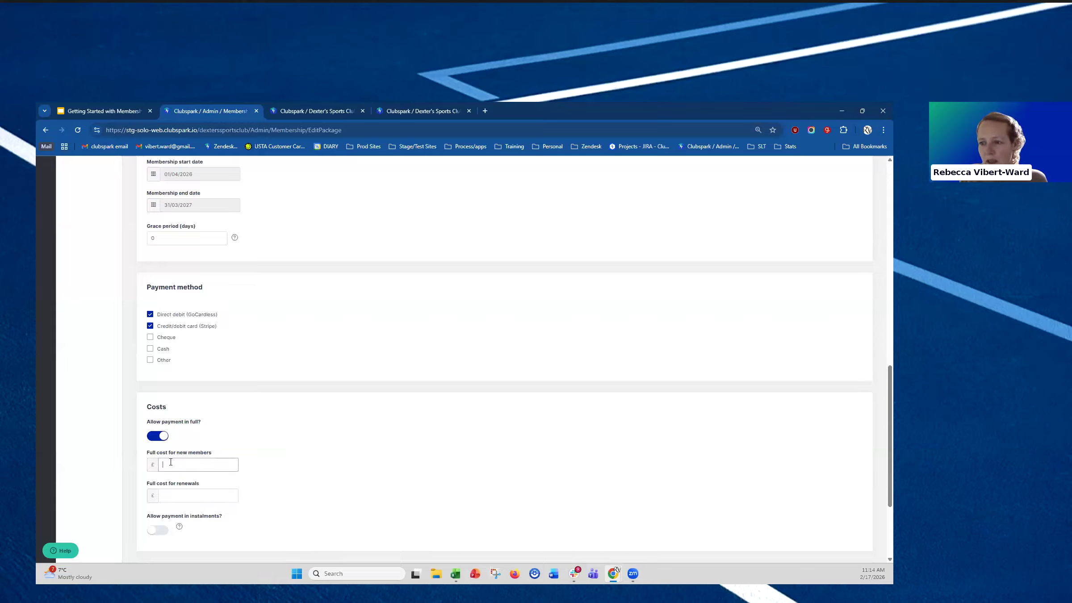
{"action": "type", "text": "500"}
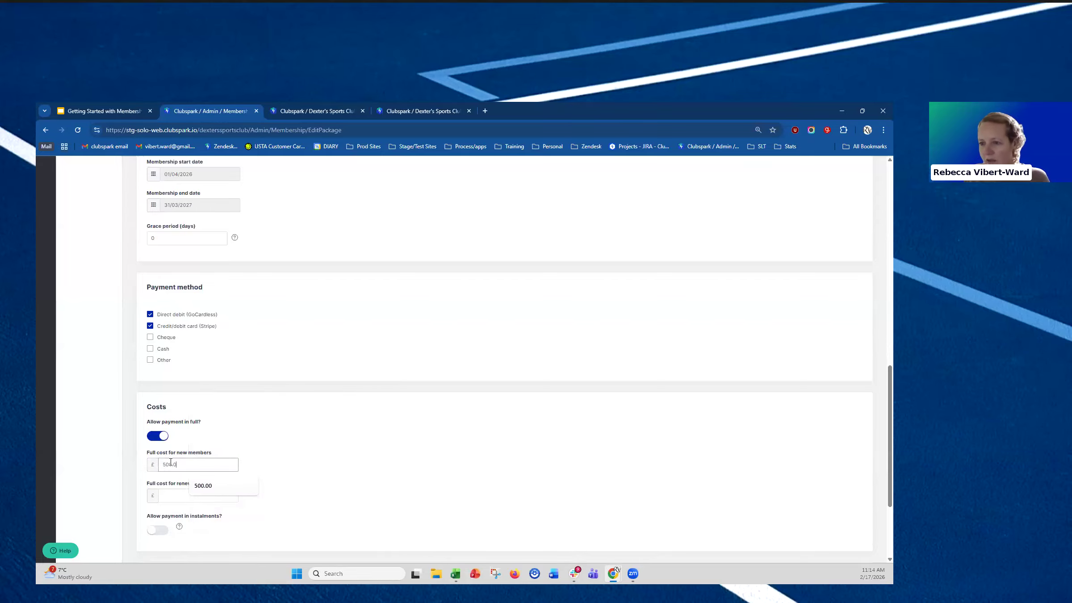
{"action": "left_click", "coordinate": [203, 486]}
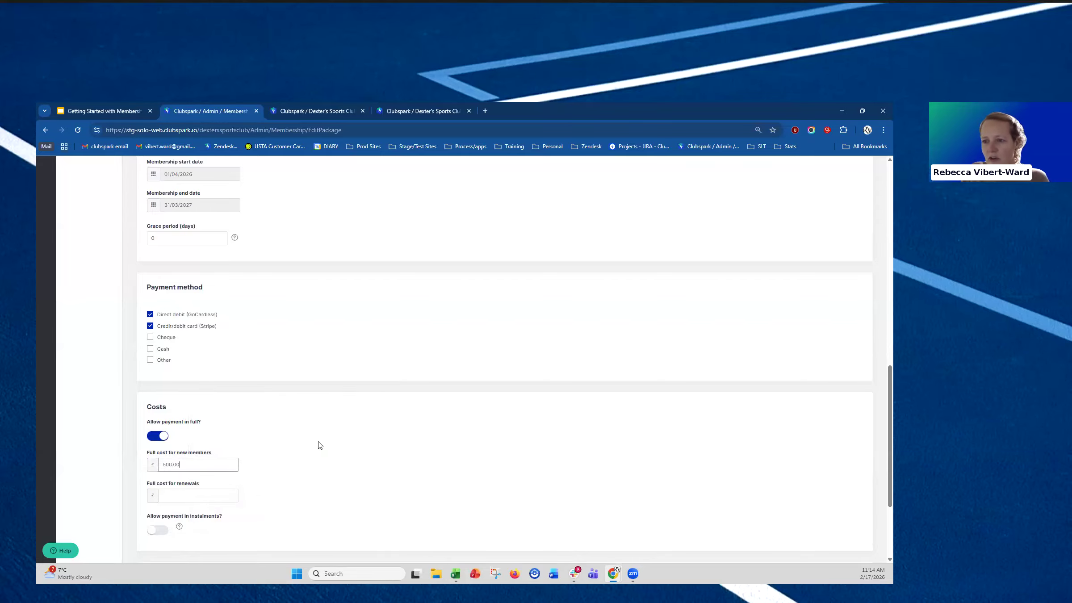
{"action": "left_click", "coordinate": [190, 493]}
{"action": "type", "text": "500.00"}
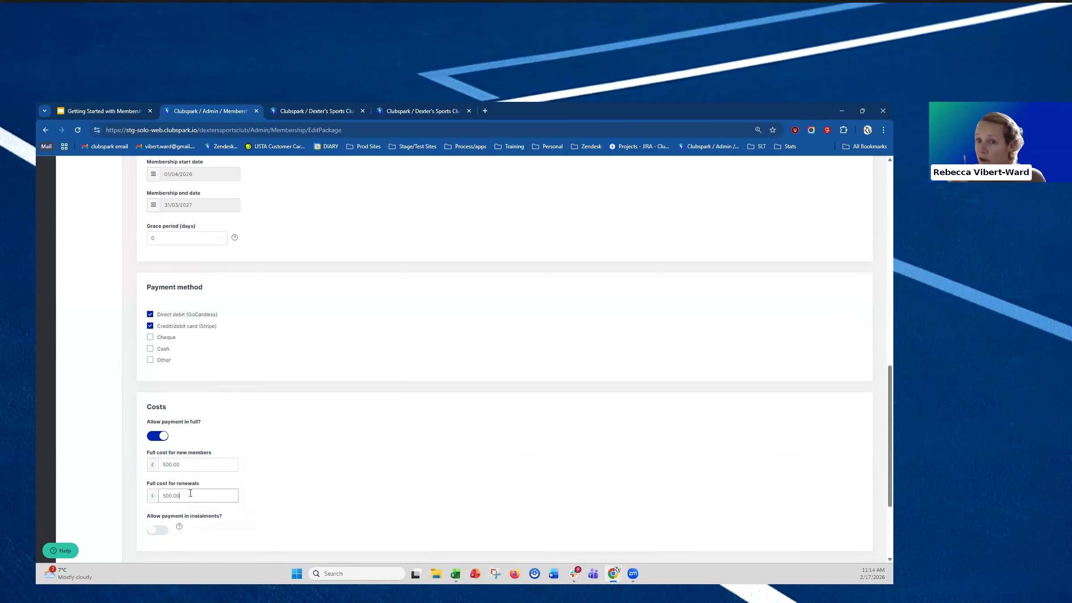
Allow payment in instalments with a monthly cost of £50.00 for both new members and renewals
{"action": "scroll", "coordinate": [191, 493], "scroll_direction": "down", "scroll_amount": 2}
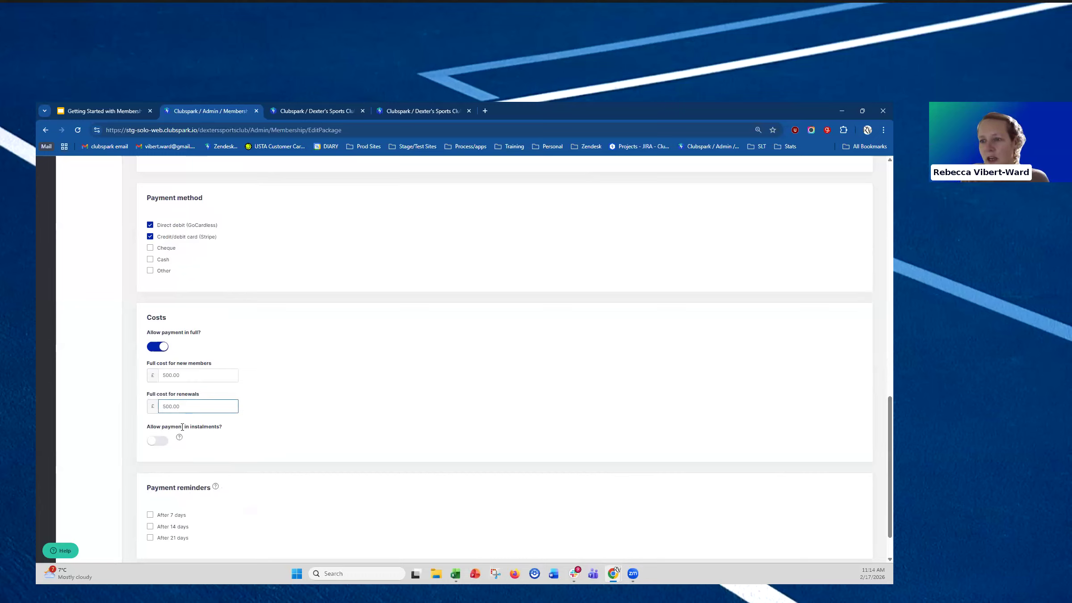
{"action": "left_click", "coordinate": [161, 441]}
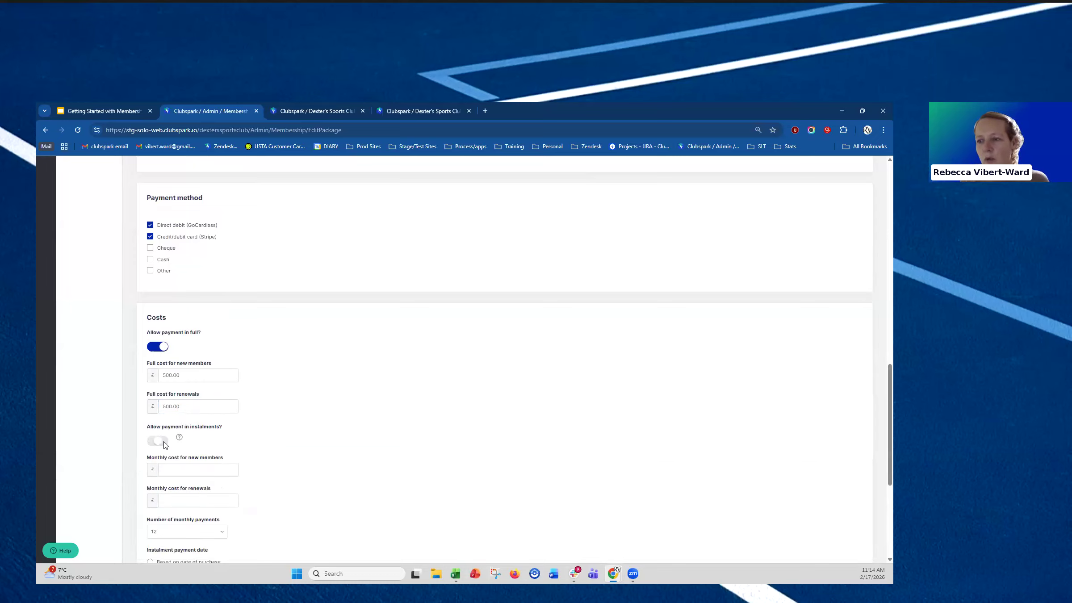
{"action": "left_click", "coordinate": [168, 472]}
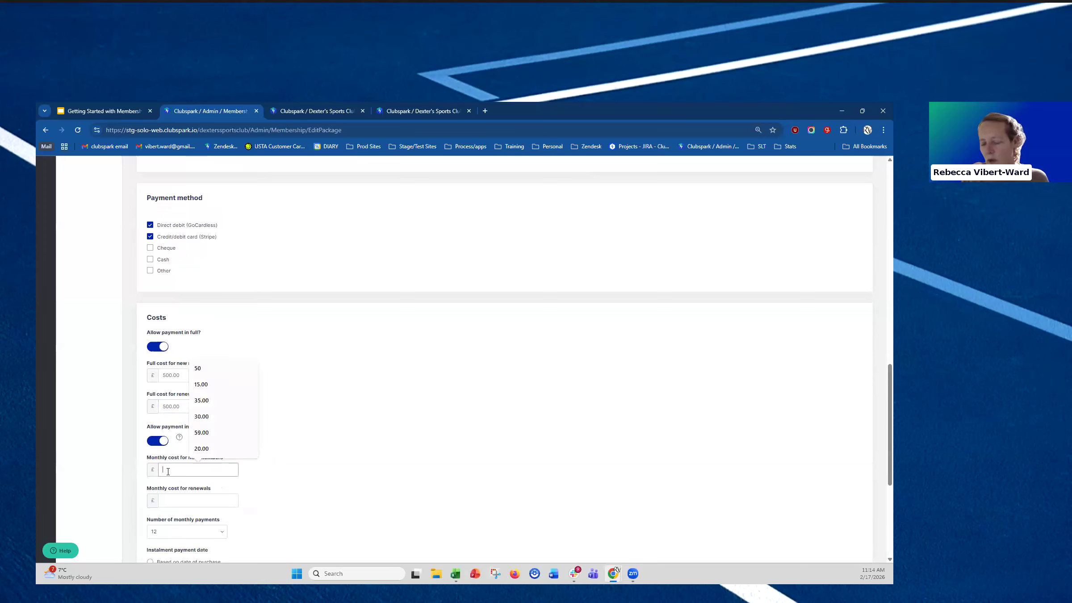
{"action": "type", "text": "50.00"}
{"action": "left_click", "coordinate": [163, 501]}
{"action": "type", "text": "50.0"}
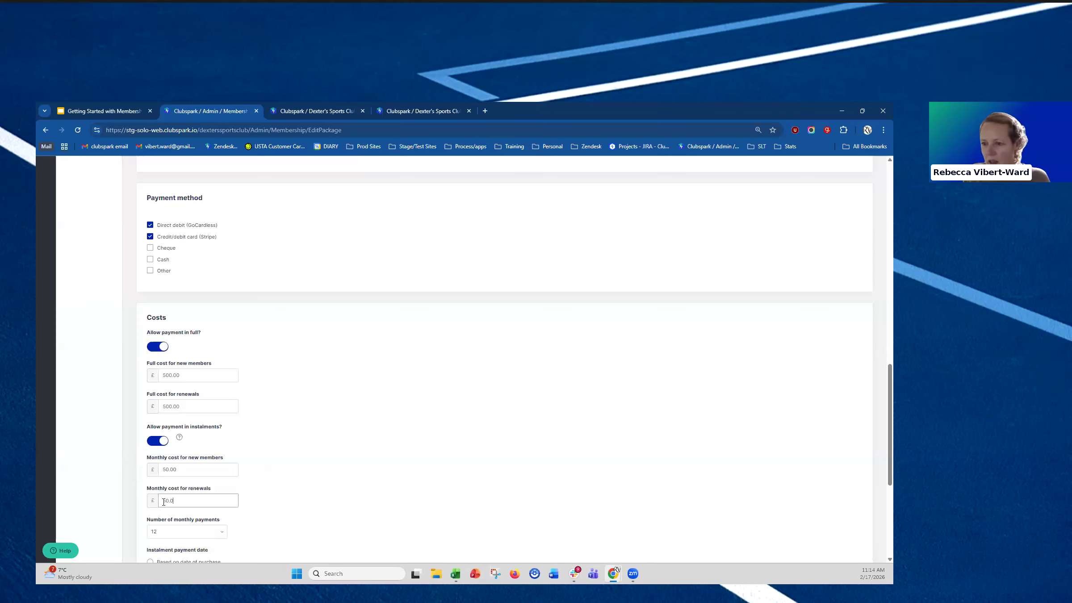
{"action": "type", "text": "0"}
Keep 12 monthly payments and set the instalment payment date to the 1st of the month
{"action": "scroll", "coordinate": [187, 438], "scroll_direction": "down", "scroll_amount": 3}
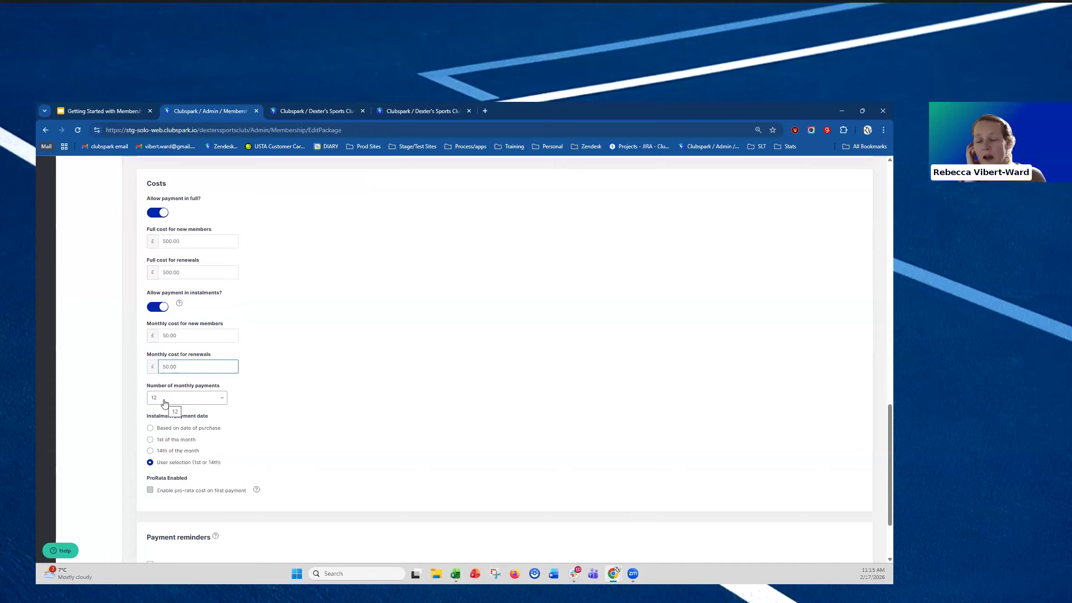
{"action": "left_click", "coordinate": [165, 402]}
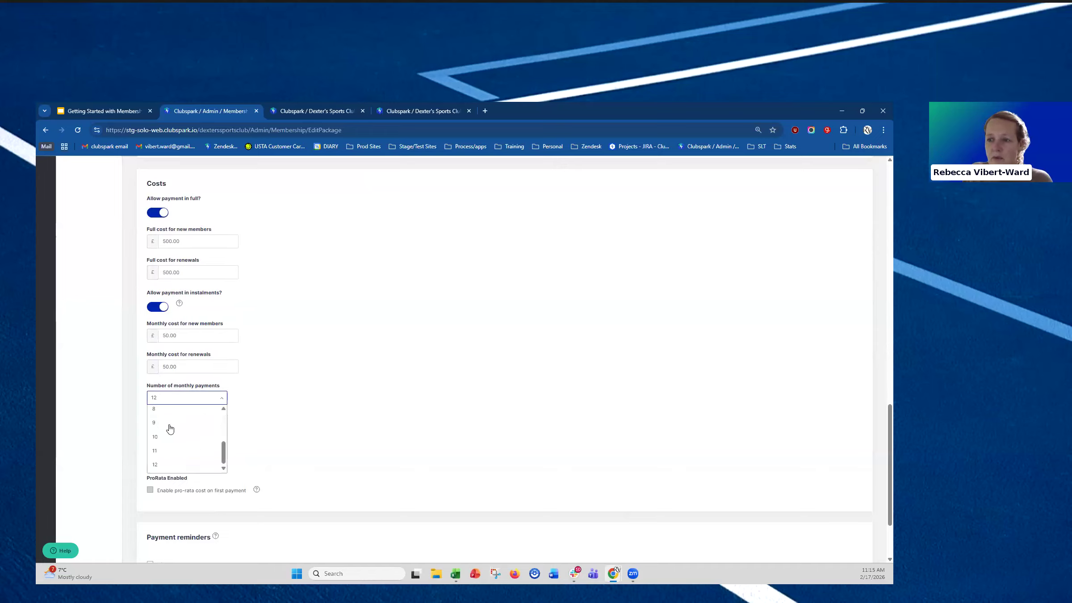
{"action": "left_click", "coordinate": [293, 387]}
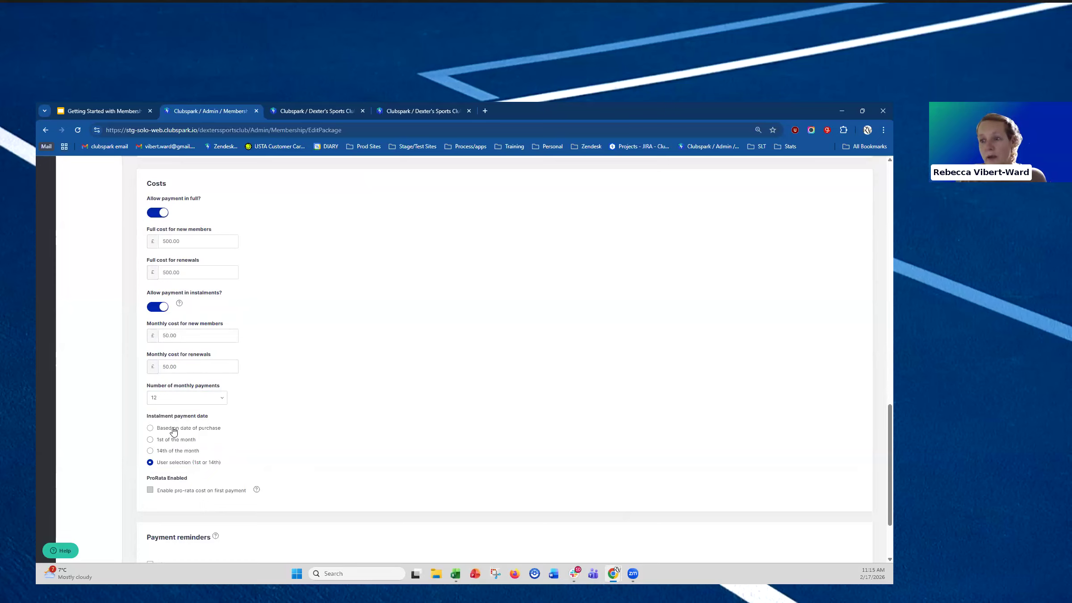
{"action": "left_click", "coordinate": [174, 431]}
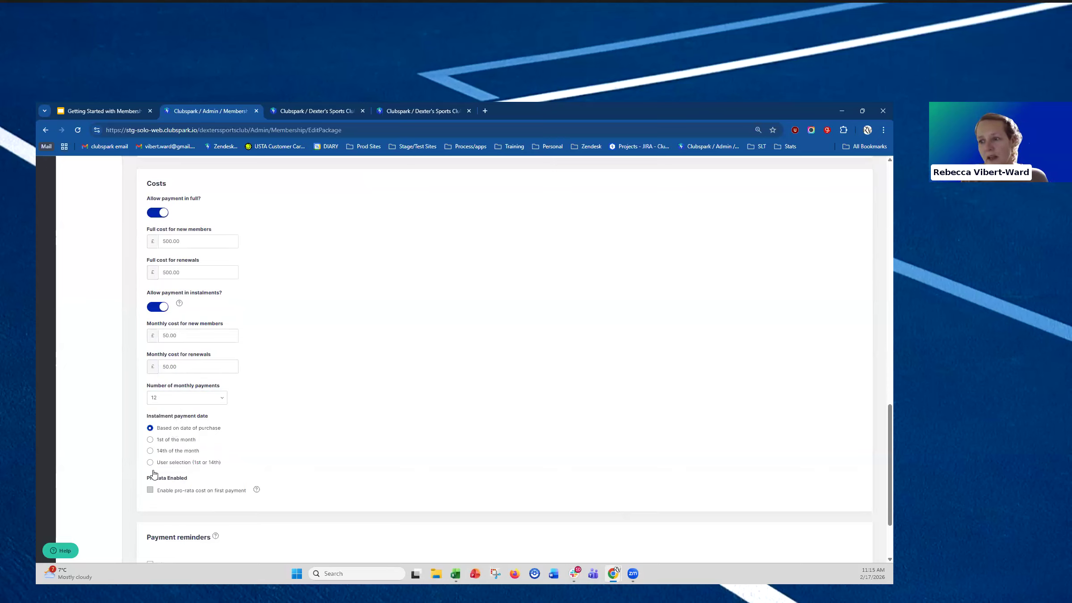
{"action": "left_click", "coordinate": [175, 440]}
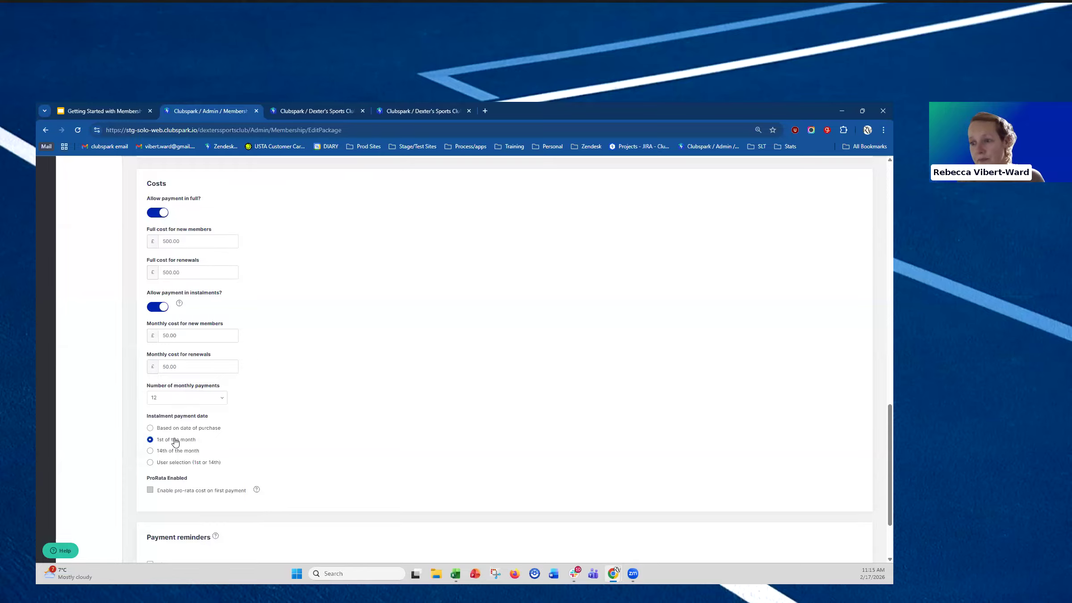
Turn on payment reminders after 7 days and after 21 days only, and save the package
{"action": "scroll", "coordinate": [318, 438], "scroll_direction": "down", "scroll_amount": 3}
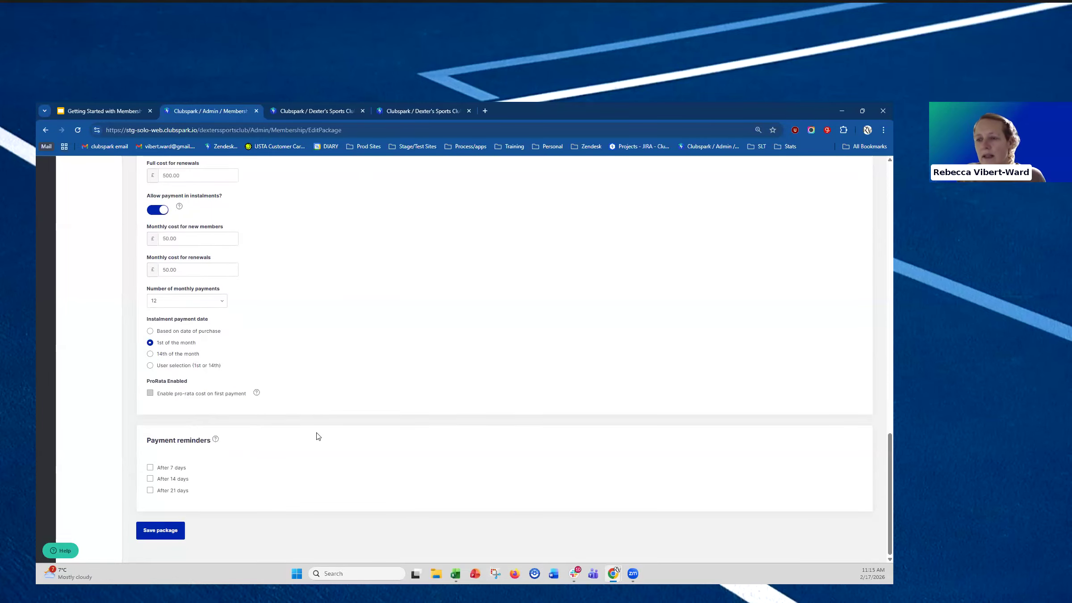
{"action": "left_click", "coordinate": [151, 467]}
{"action": "left_click", "coordinate": [150, 479]}
{"action": "left_click", "coordinate": [150, 491]}
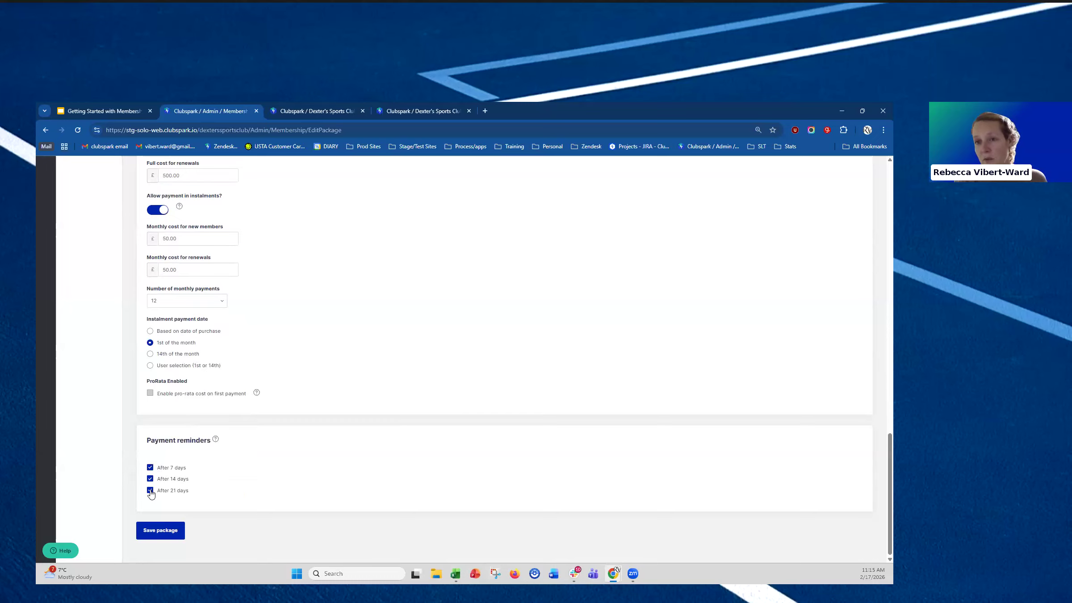
{"action": "left_click", "coordinate": [150, 479]}
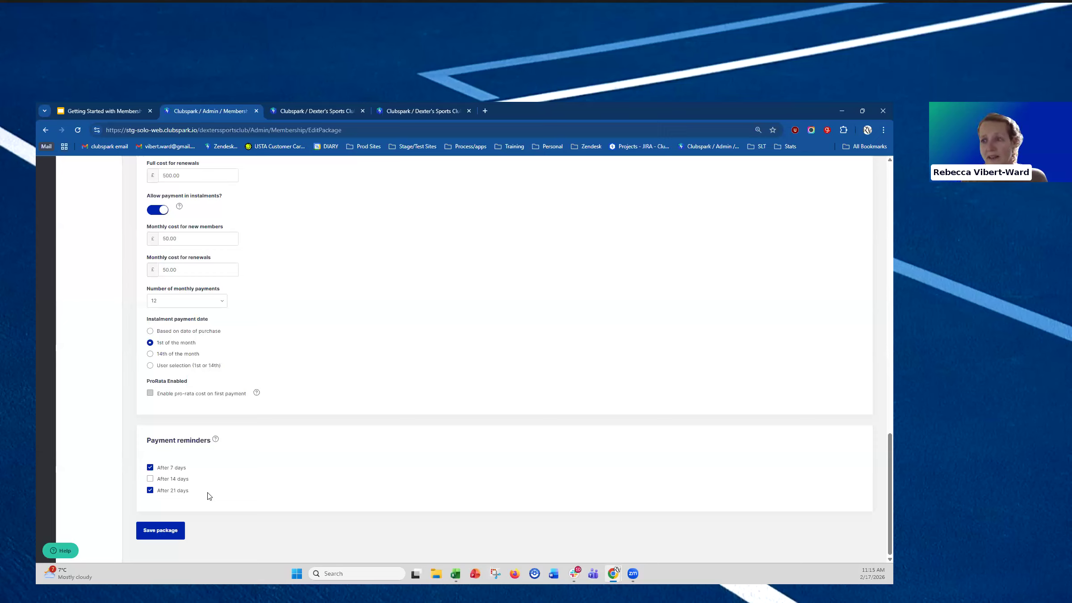
{"action": "left_click", "coordinate": [173, 531]}
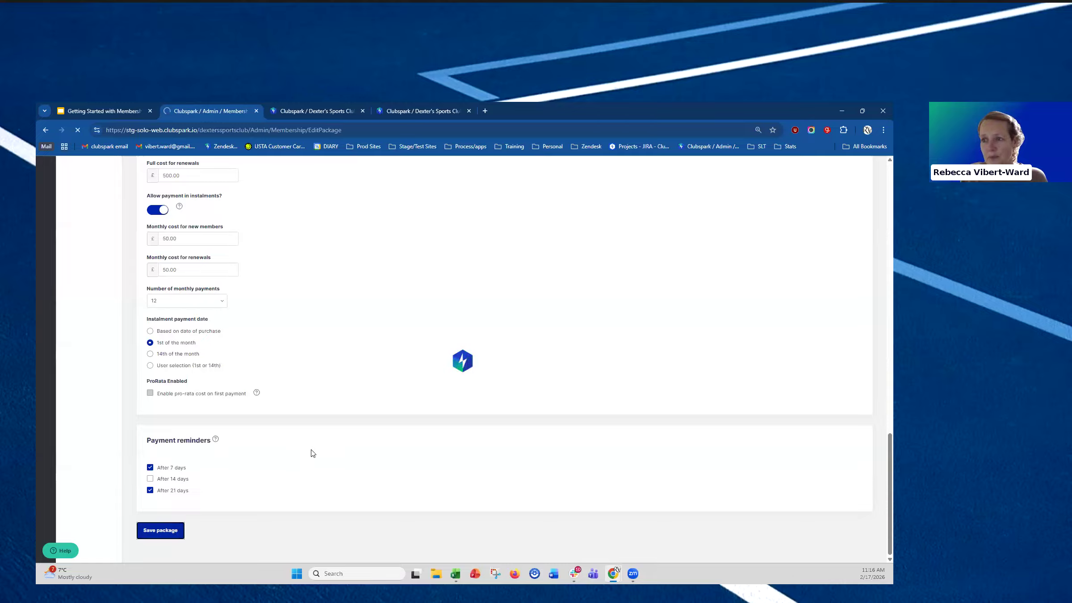
{"action": "scroll", "coordinate": [312, 453], "scroll_direction": "up", "scroll_amount": 5}
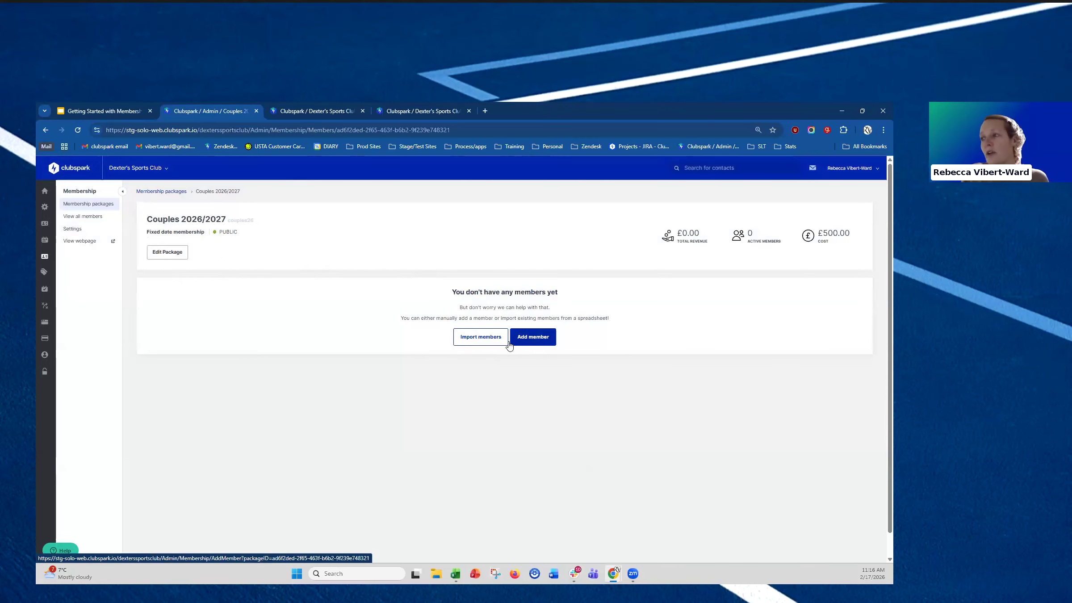
View the member import options for Couples 2026/2027, including the existing package choices, and return to the membership packages list
{"action": "left_click", "coordinate": [484, 340]}
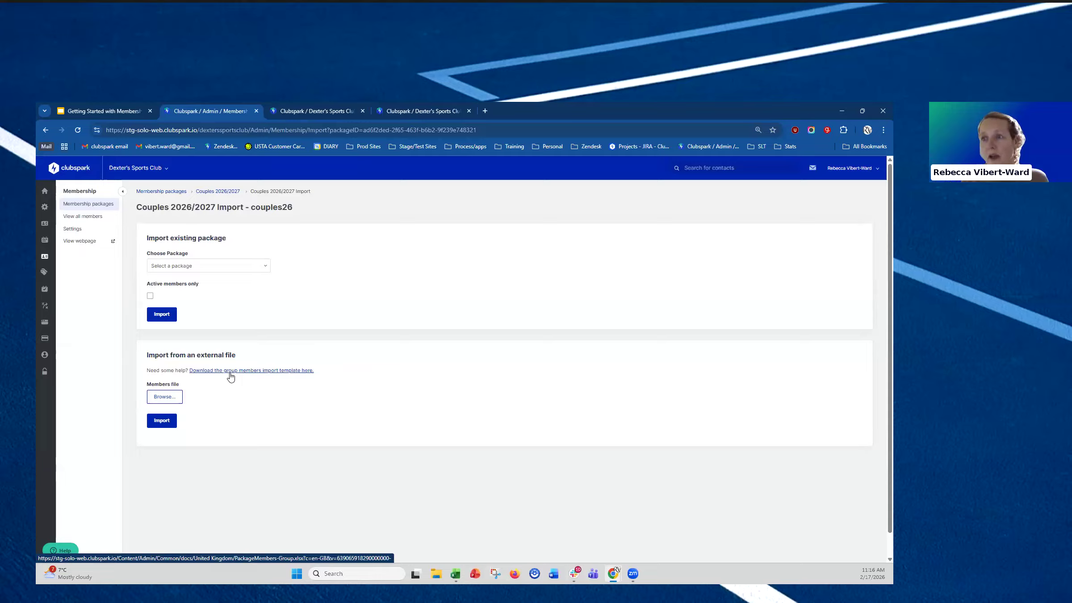
{"action": "left_click", "coordinate": [254, 266]}
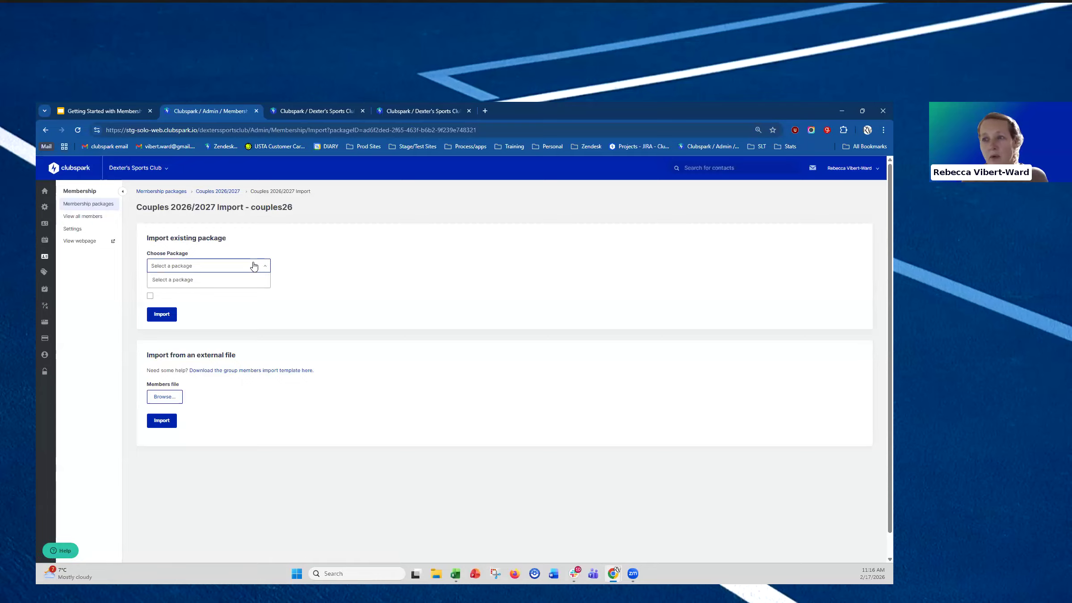
{"action": "left_click", "coordinate": [296, 273]}
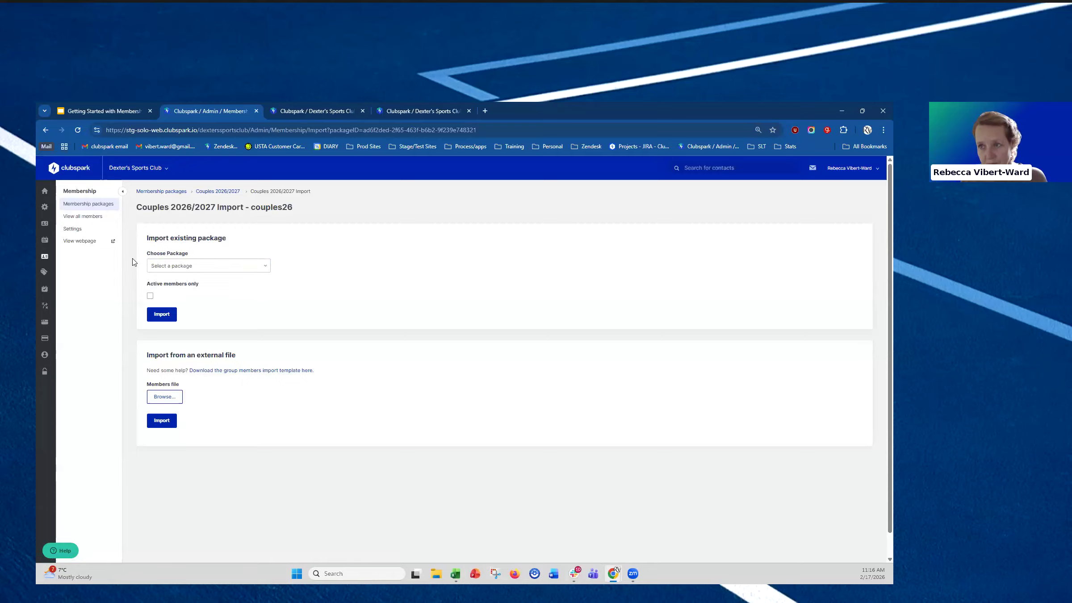
{"action": "left_click", "coordinate": [202, 193]}
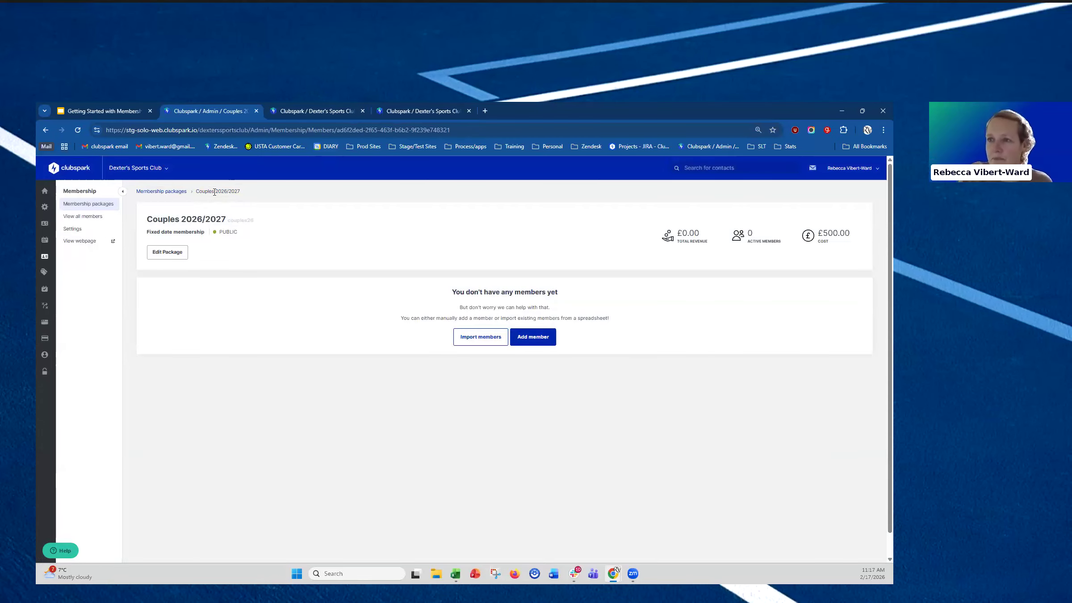
{"action": "left_click", "coordinate": [160, 192]}
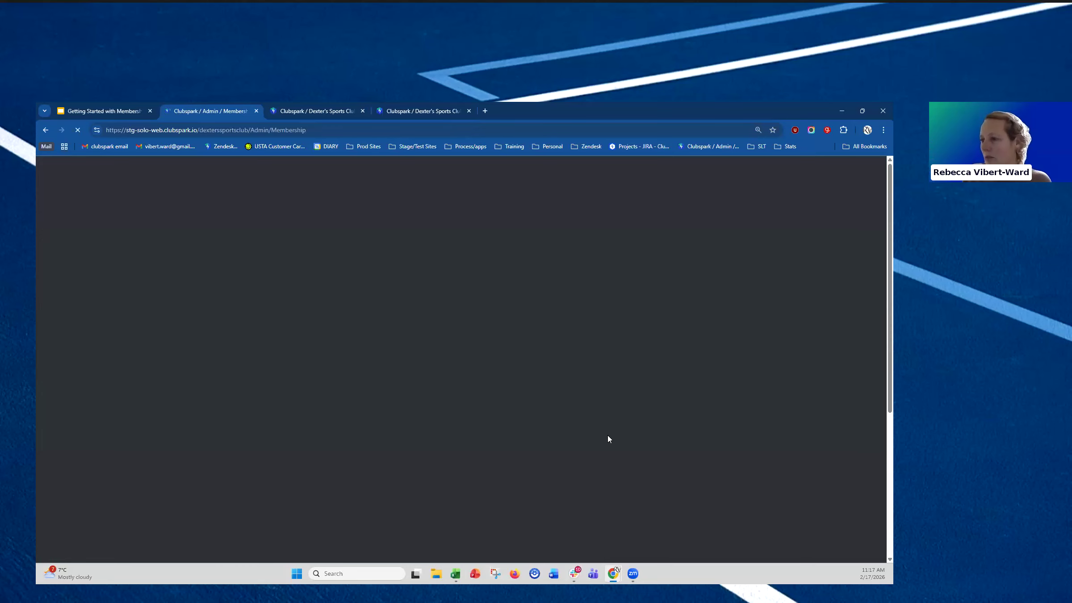
Create a date of purchase membership package named Juniors Continuous with the code juniorsDOP
{"action": "scroll", "coordinate": [427, 371], "scroll_direction": "down", "scroll_amount": 1}
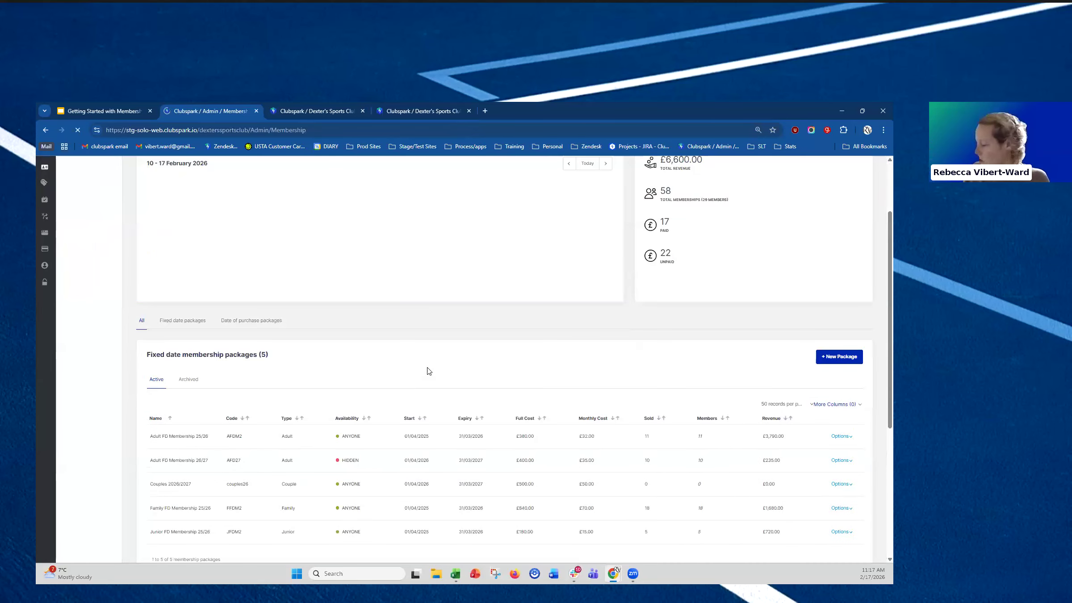
{"action": "scroll", "coordinate": [427, 371], "scroll_direction": "down", "scroll_amount": 3}
{"action": "scroll", "coordinate": [427, 372], "scroll_direction": "down", "scroll_amount": 1}
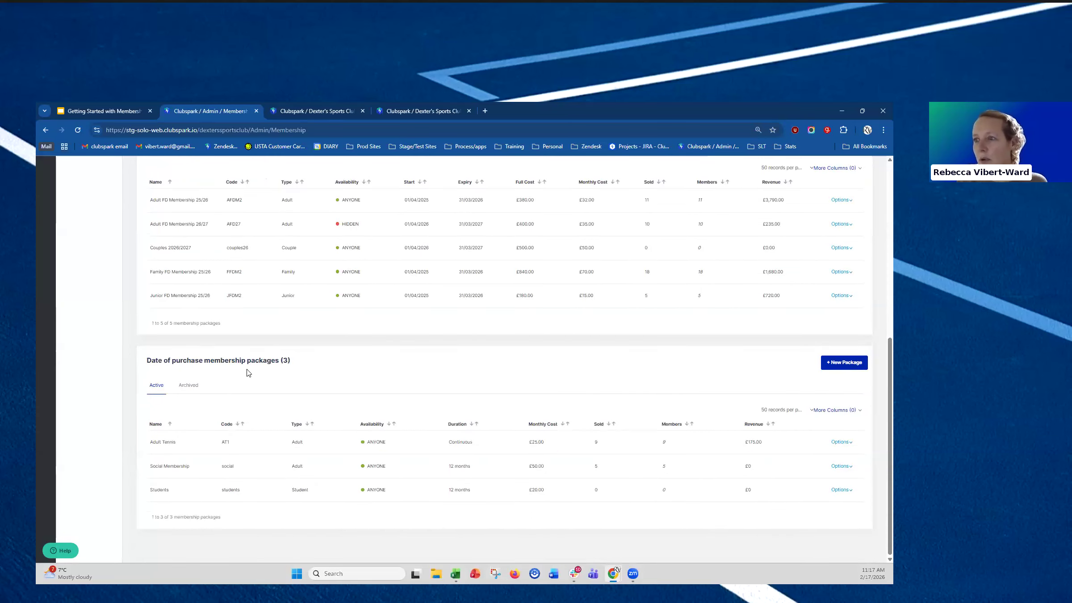
{"action": "left_click", "coordinate": [837, 365]}
{"action": "left_click", "coordinate": [208, 265]}
{"action": "type", "text": "Juniors Continuous"}
{"action": "left_click", "coordinate": [180, 295]}
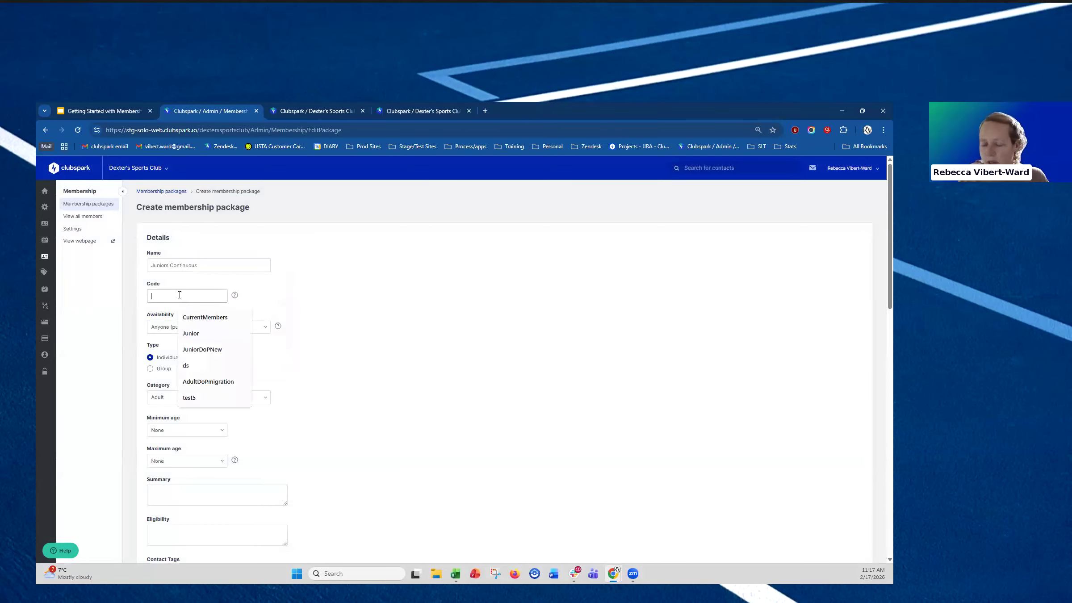
{"action": "type", "text": "jun"}
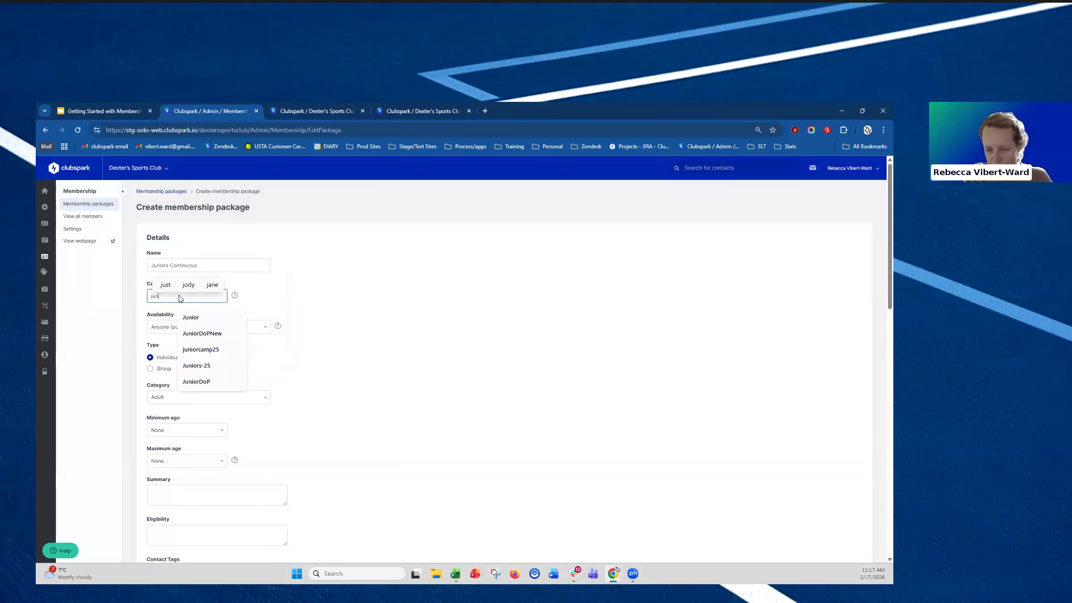
{"action": "type", "text": "iors"}
Set the package category to Junior, with a minimum age of 10 and a maximum age of 18
{"action": "left_click", "coordinate": [209, 397]}
{"action": "left_click", "coordinate": [174, 426]}
{"action": "left_click", "coordinate": [187, 431]}
{"action": "scroll", "coordinate": [179, 474], "scroll_direction": "down", "scroll_amount": 3}
{"action": "left_click", "coordinate": [175, 464]}
{"action": "left_click", "coordinate": [187, 461]}
{"action": "scroll", "coordinate": [179, 461], "scroll_direction": "down", "scroll_amount": 5}
{"action": "scroll", "coordinate": [176, 283], "scroll_direction": "down", "scroll_amount": 4}
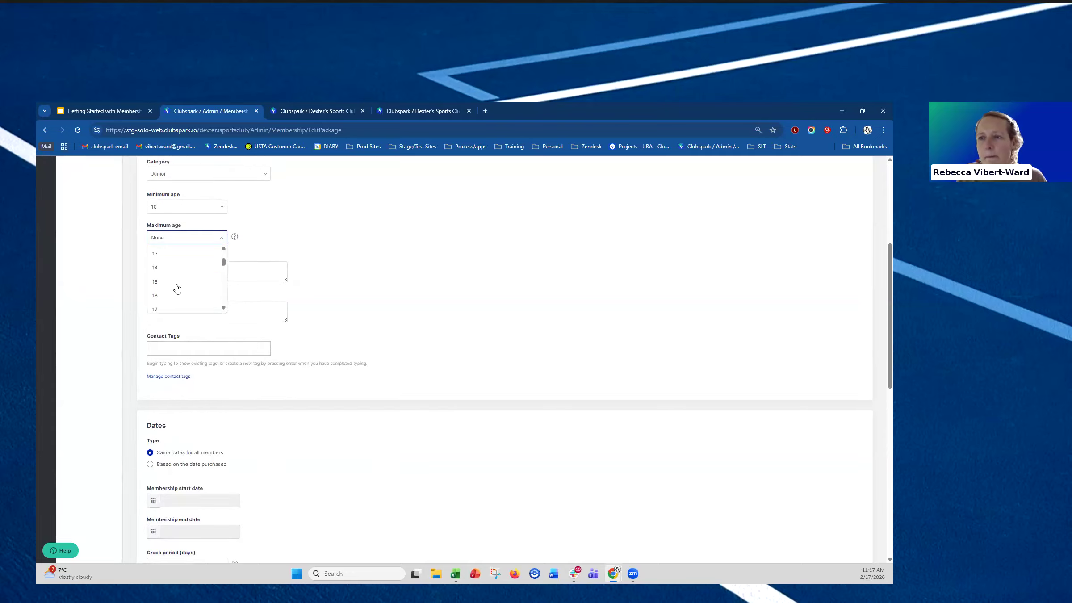
{"action": "scroll", "coordinate": [177, 292], "scroll_direction": "down", "scroll_amount": 1}
{"action": "left_click", "coordinate": [178, 276]}
Fill the package's summary and eligibility with short placeholder text and enter a contact tag starting with "ju"
{"action": "left_click", "coordinate": [179, 276]}
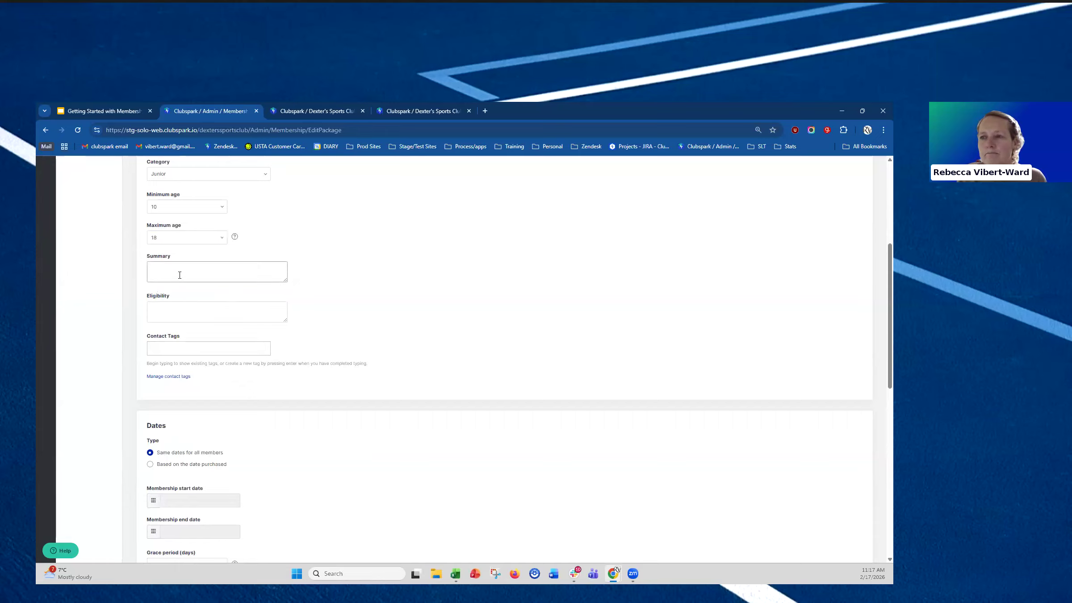
{"action": "type", "text": "dfs"}
{"action": "left_click", "coordinate": [183, 312]}
{"action": "type", "text": "qwrrq"}
{"action": "left_click", "coordinate": [172, 345]}
{"action": "type", "text": "ju"}
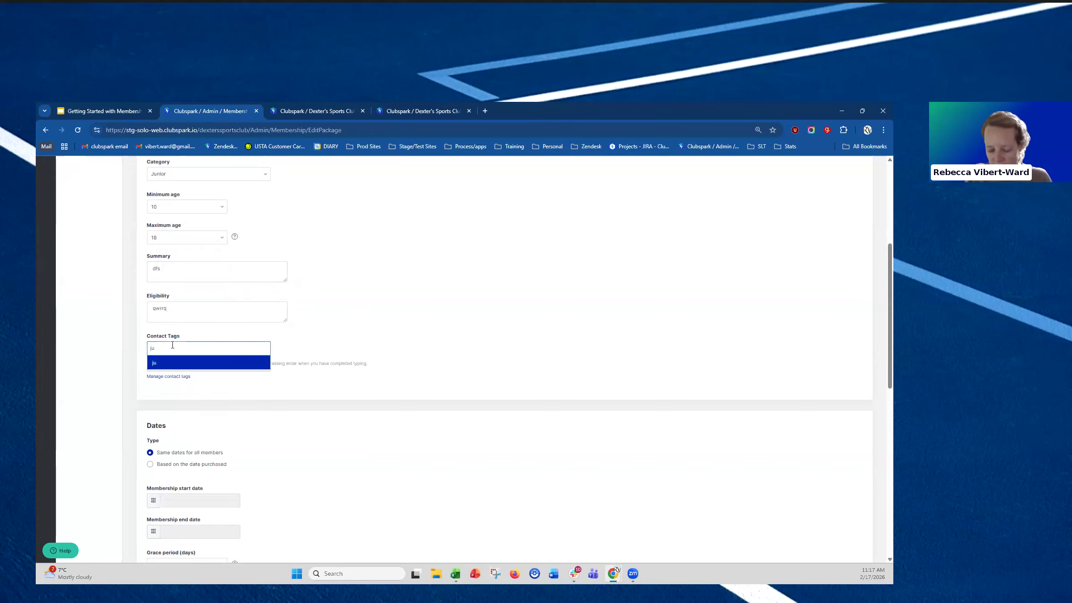
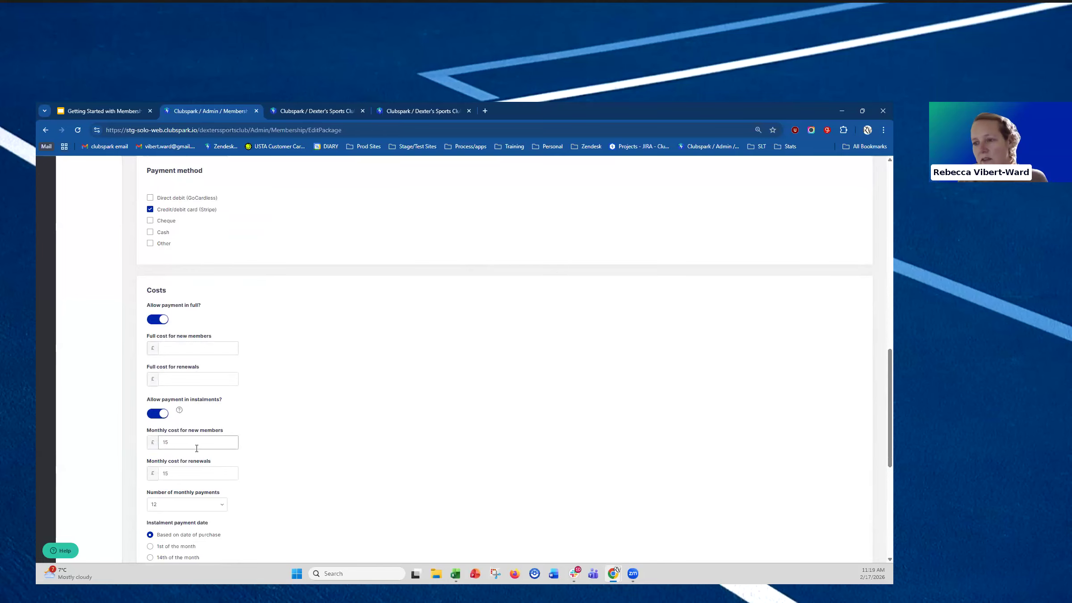
Set the date of purchase term length to Continuous (no end date) and save the Juniors Continuous package
{"action": "scroll", "coordinate": [217, 502], "scroll_direction": "down", "scroll_amount": 3}
{"action": "scroll", "coordinate": [219, 502], "scroll_direction": "down", "scroll_amount": 2}
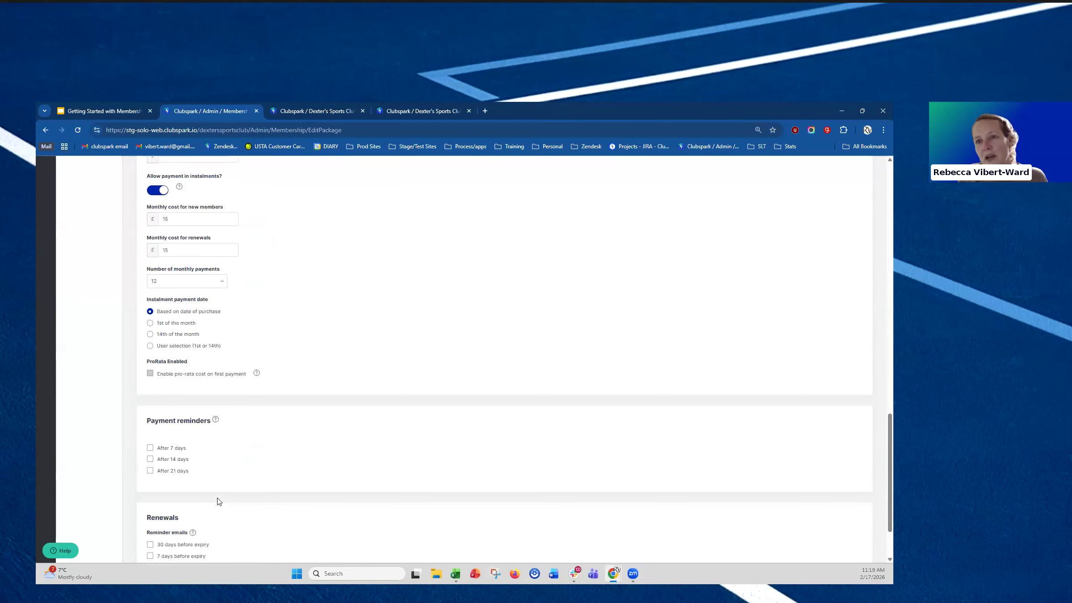
{"action": "scroll", "coordinate": [219, 502], "scroll_direction": "down", "scroll_amount": 2}
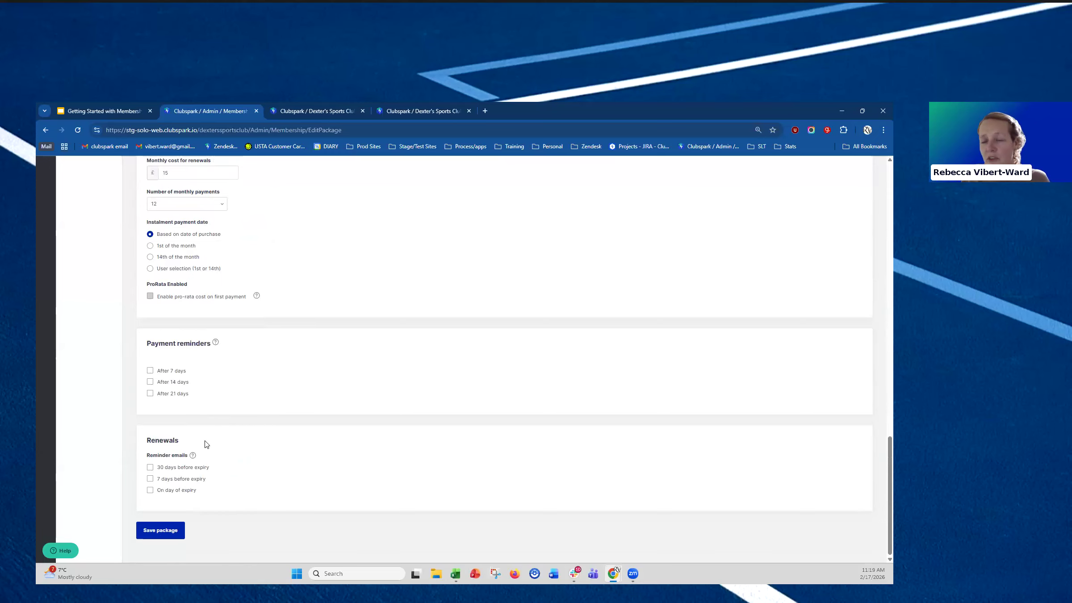
{"action": "scroll", "coordinate": [206, 444], "scroll_direction": "up", "scroll_amount": 12}
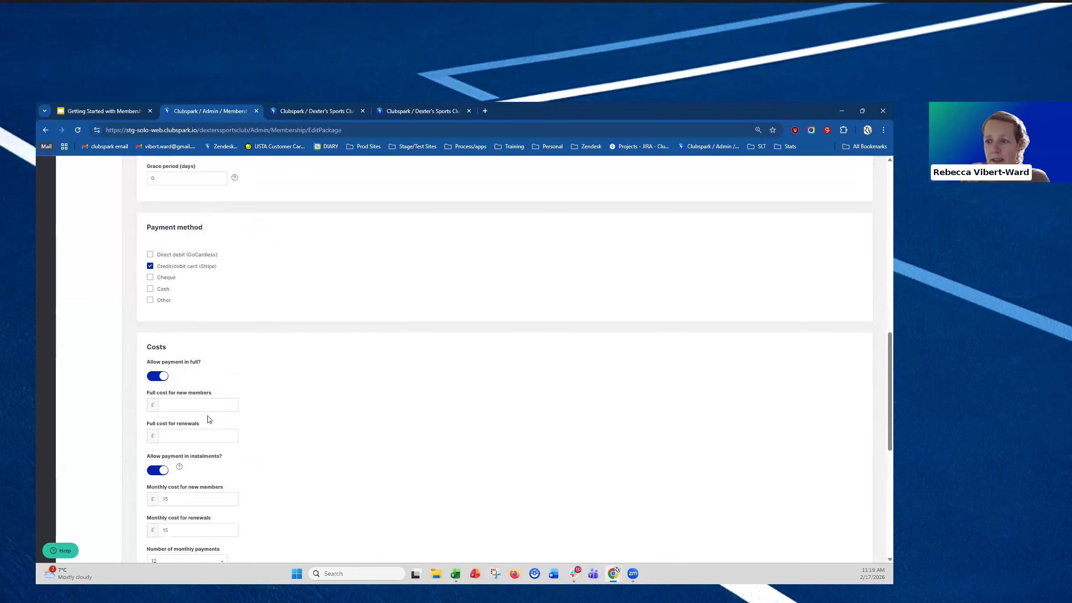
{"action": "left_click", "coordinate": [208, 279]}
{"action": "left_click", "coordinate": [193, 290]}
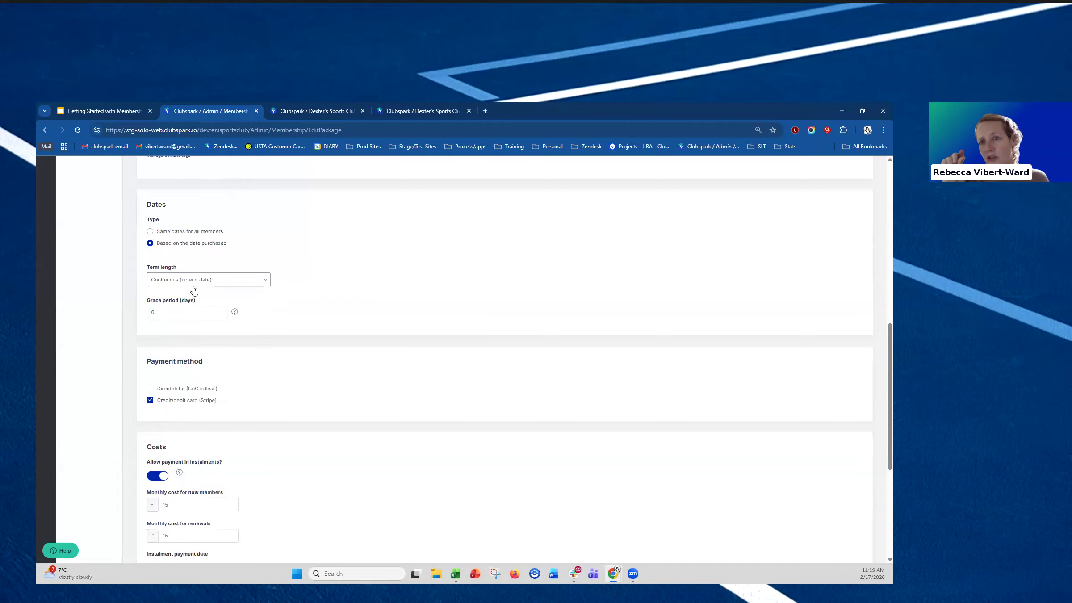
{"action": "scroll", "coordinate": [194, 288], "scroll_direction": "down", "scroll_amount": 6}
{"action": "left_click", "coordinate": [175, 533]}
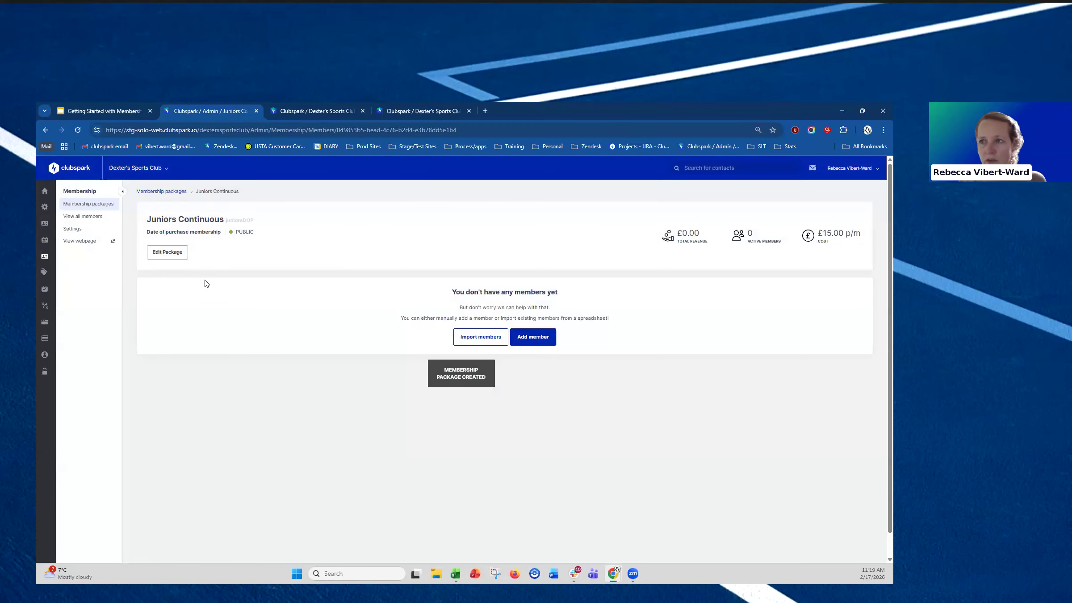
Start adding a member to Juniors Continuous and choose an existing contact as the parent/guardian
{"action": "left_click", "coordinate": [524, 345]}
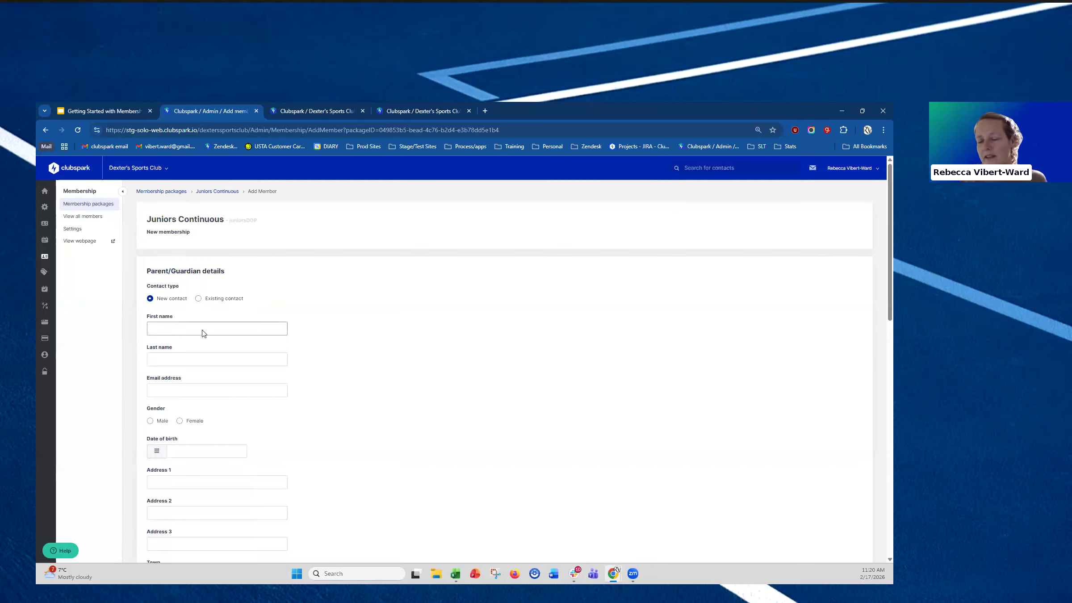
{"action": "scroll", "coordinate": [203, 335], "scroll_direction": "down", "scroll_amount": 5}
{"action": "scroll", "coordinate": [205, 359], "scroll_direction": "up", "scroll_amount": 8}
{"action": "left_click", "coordinate": [200, 299]}
{"action": "left_click", "coordinate": [174, 327]}
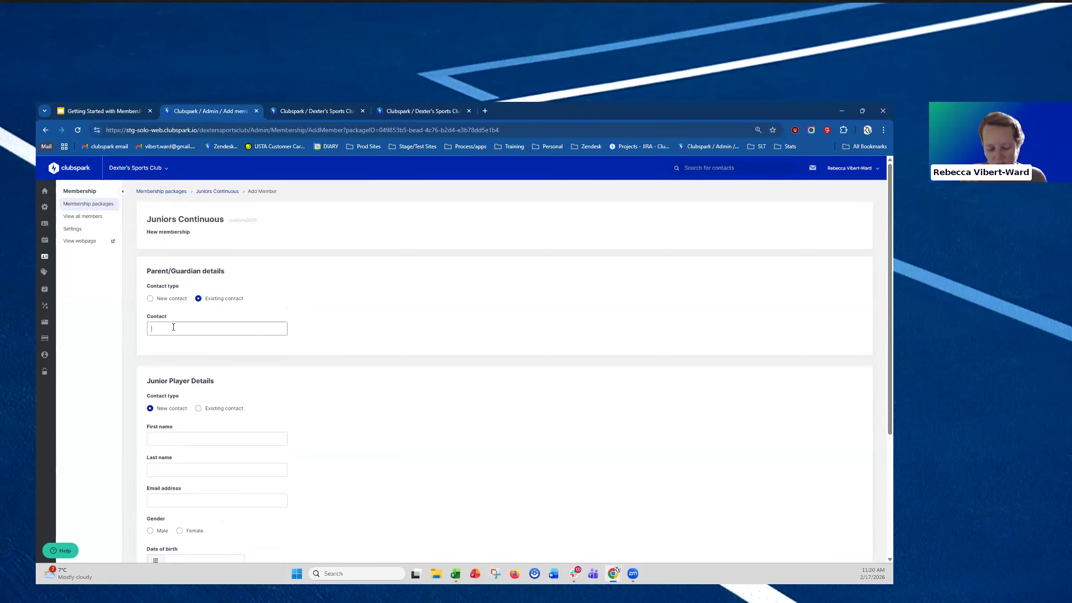
{"action": "type", "text": "dext"}
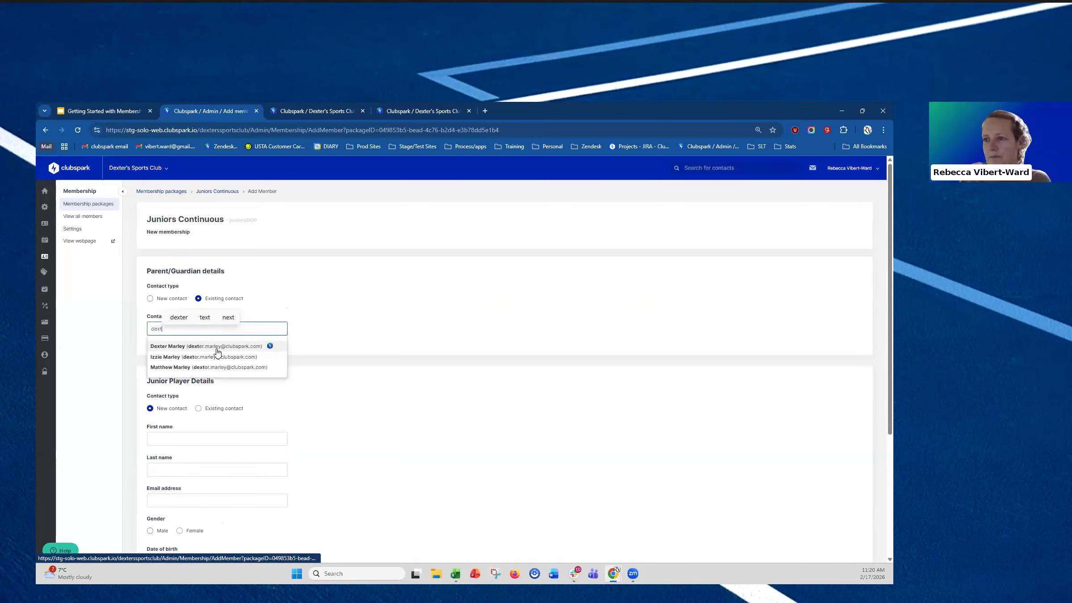
{"action": "left_click", "coordinate": [215, 347]}
Choose an existing contact as the junior player and add the member to the package
{"action": "scroll", "coordinate": [219, 357], "scroll_direction": "down", "scroll_amount": 3}
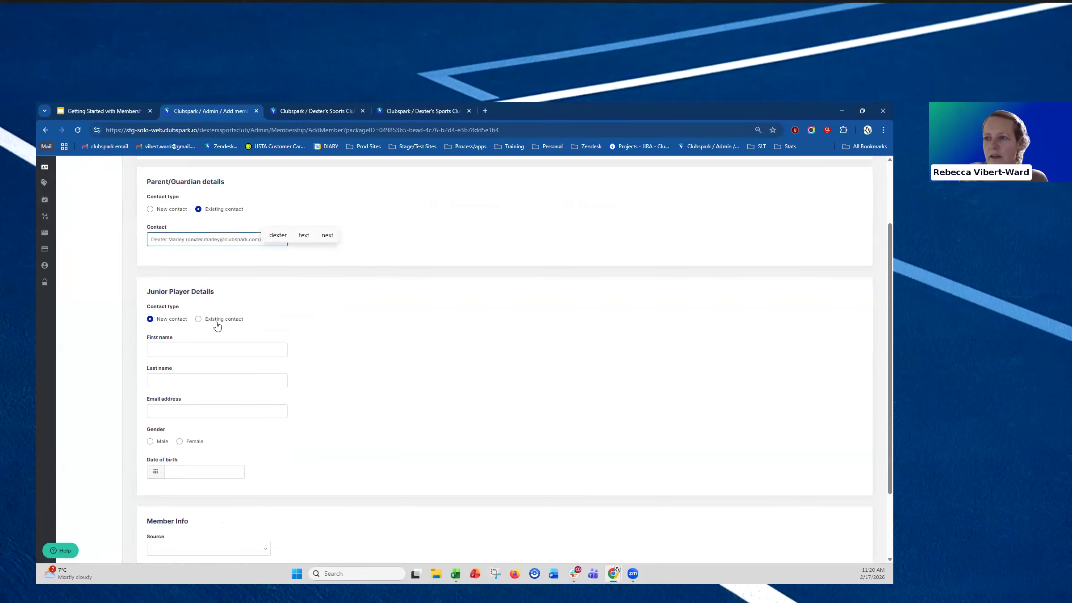
{"action": "left_click", "coordinate": [216, 321]}
{"action": "left_click", "coordinate": [177, 378]}
{"action": "type", "text": "izz"}
{"action": "left_click", "coordinate": [212, 395]}
{"action": "left_click", "coordinate": [152, 530]}
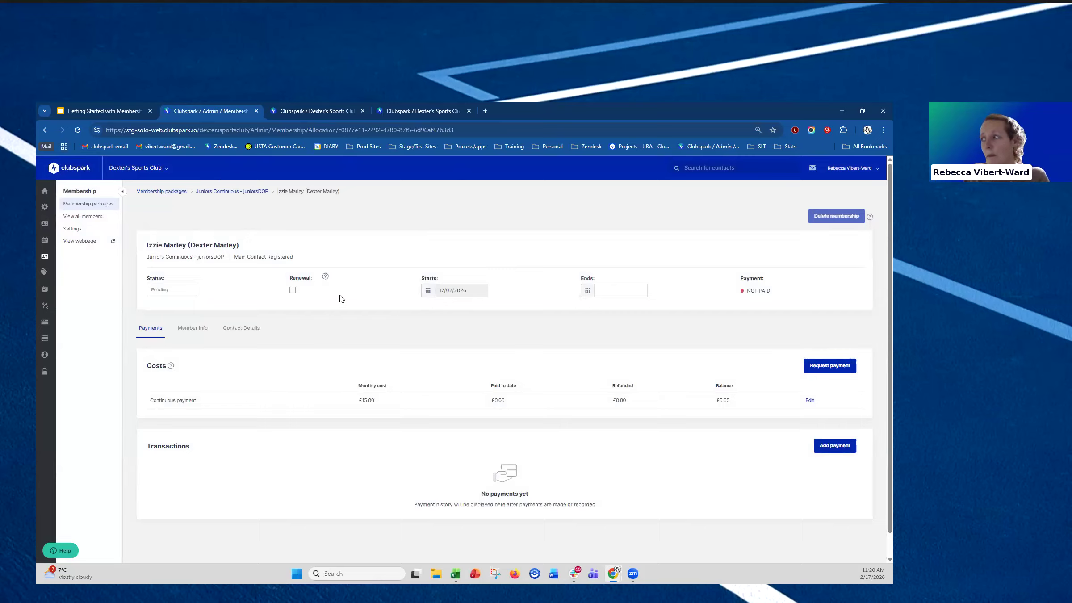
Send a payment request for the junior's new membership with the default subject and message
{"action": "left_click", "coordinate": [839, 366]}
{"action": "left_click", "coordinate": [419, 240]}
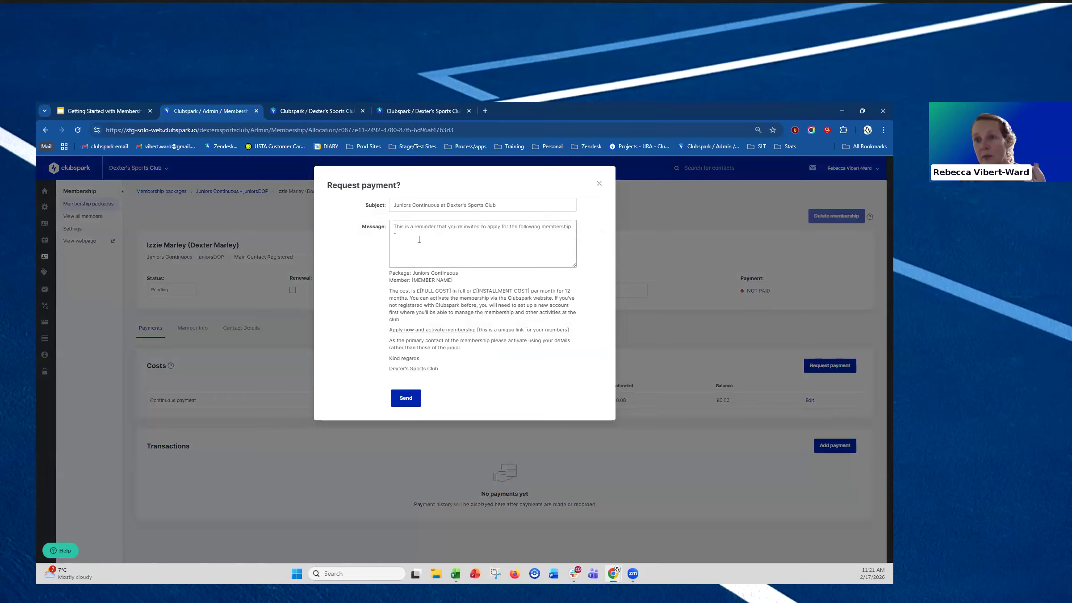
{"action": "left_click", "coordinate": [398, 402]}
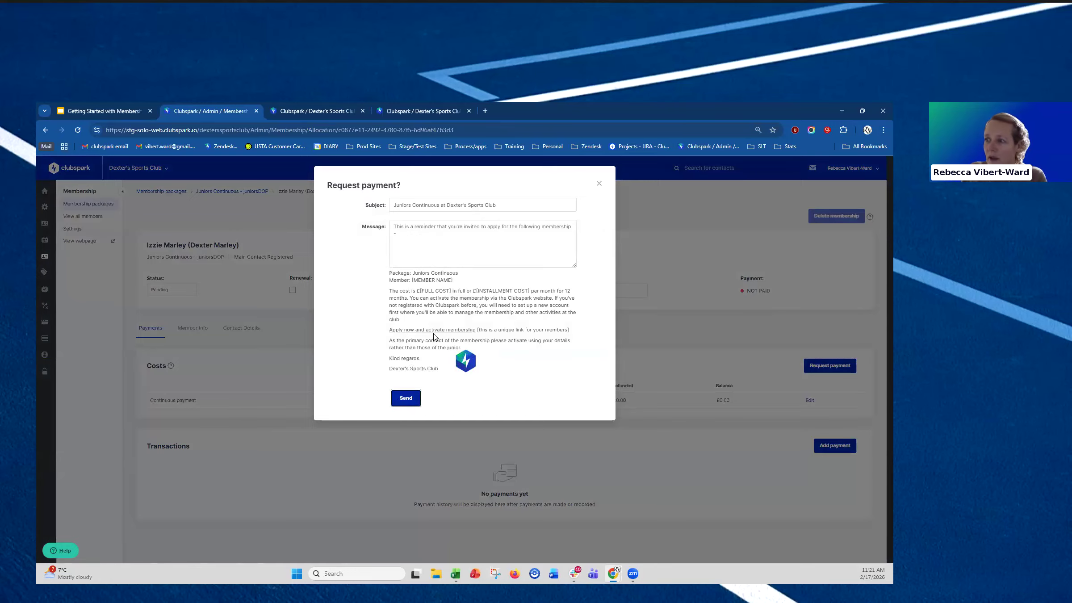
{"action": "left_click", "coordinate": [599, 184]}
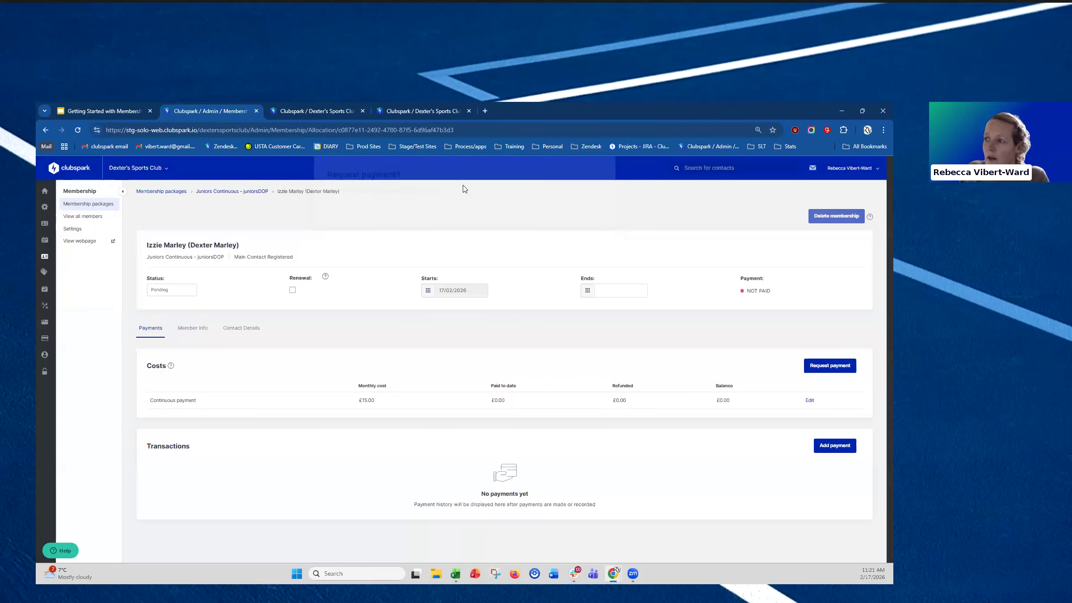
Return to the membership packages list and open the Adult FD Membership 26/27 package
{"action": "left_click", "coordinate": [217, 196]}
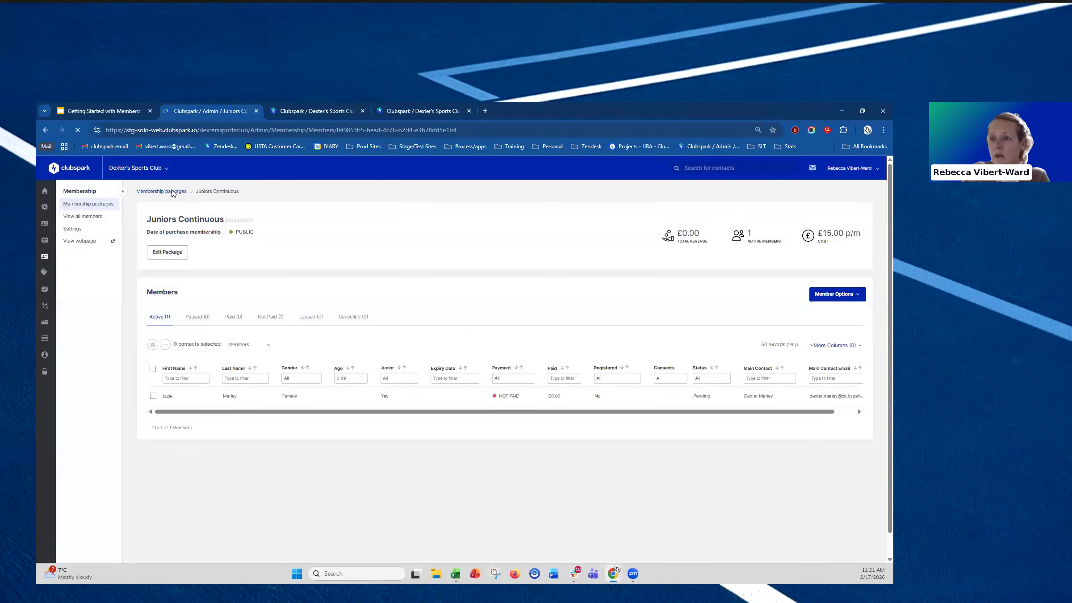
{"action": "left_click", "coordinate": [172, 192]}
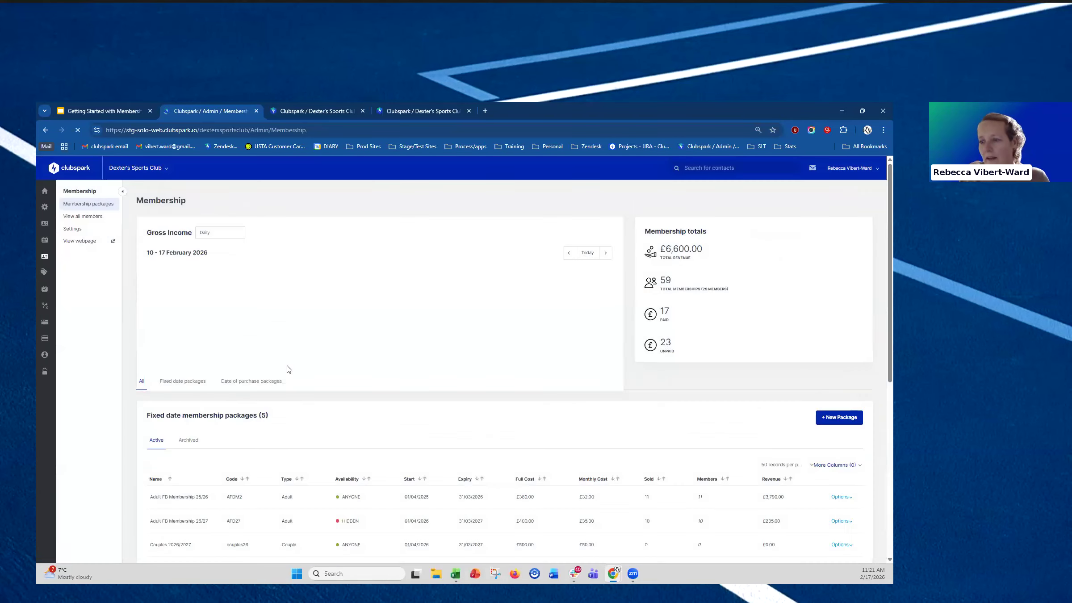
{"action": "scroll", "coordinate": [181, 391], "scroll_direction": "down", "scroll_amount": 3}
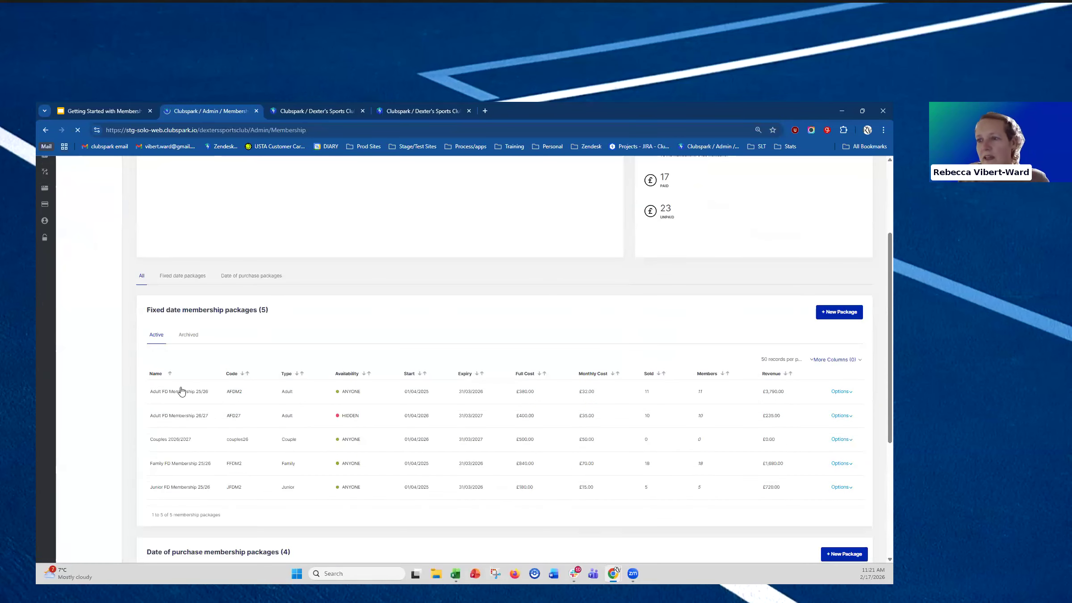
{"action": "left_click", "coordinate": [192, 419]}
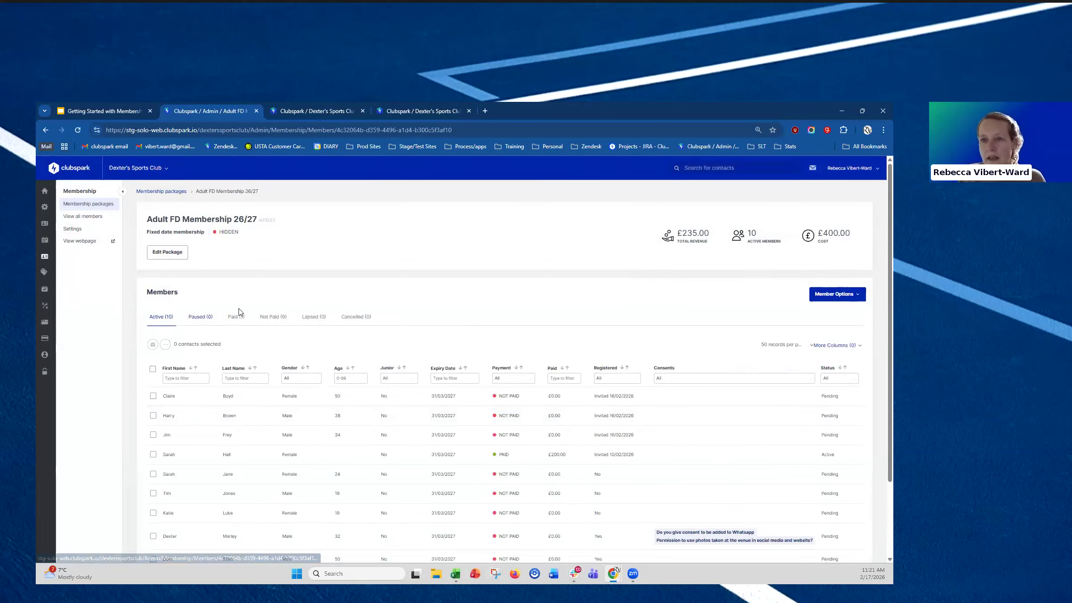
Select all members of Adult FD Membership 26/27, view the bulk payment request and its recipients, and close it unsent
{"action": "left_click", "coordinate": [153, 370]}
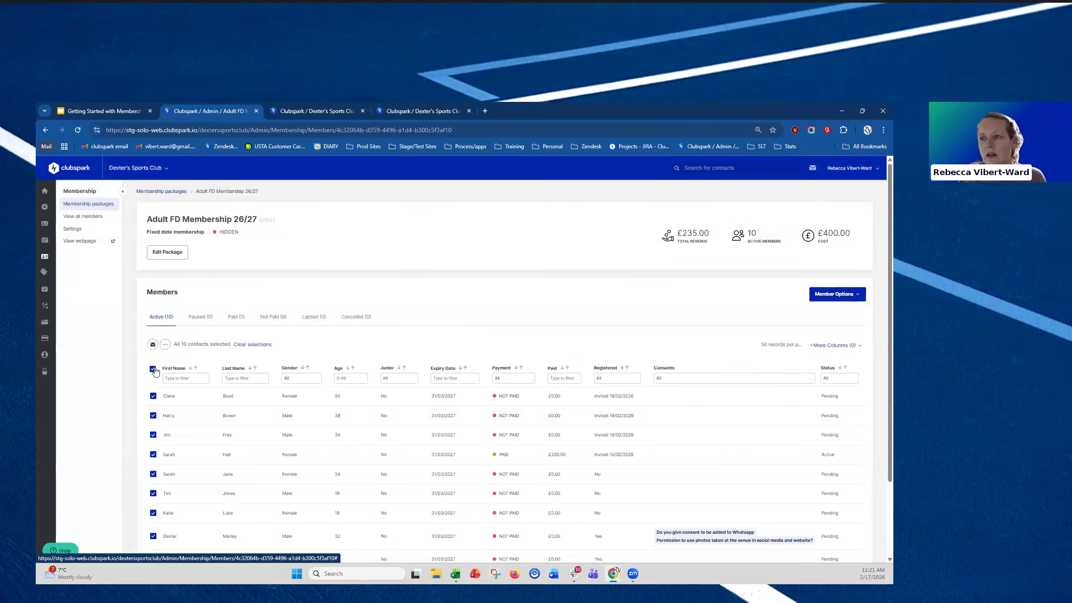
{"action": "left_click", "coordinate": [166, 348]}
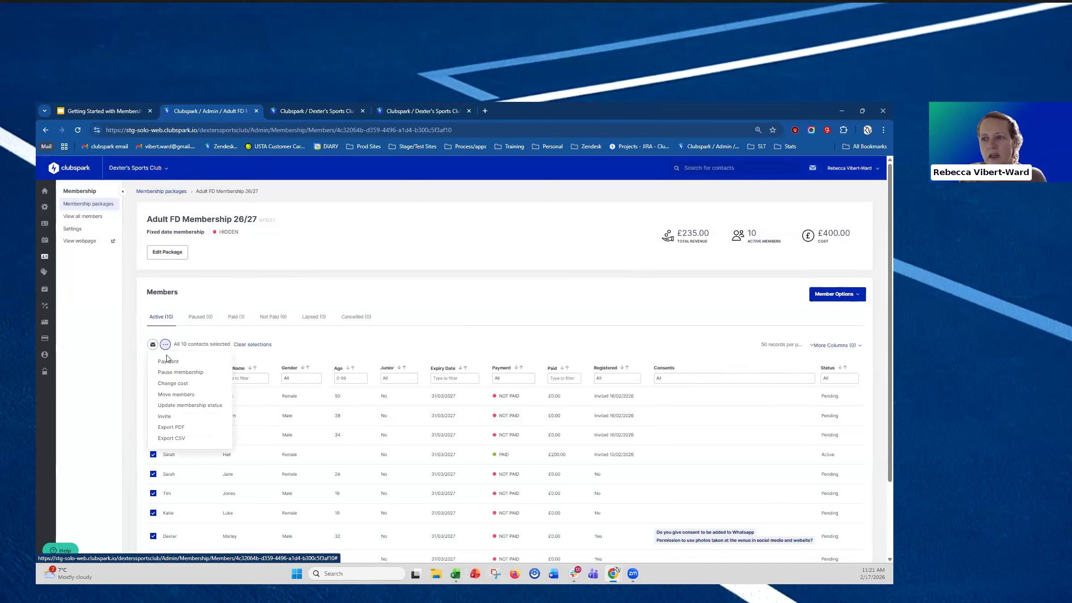
{"action": "left_click", "coordinate": [167, 363]}
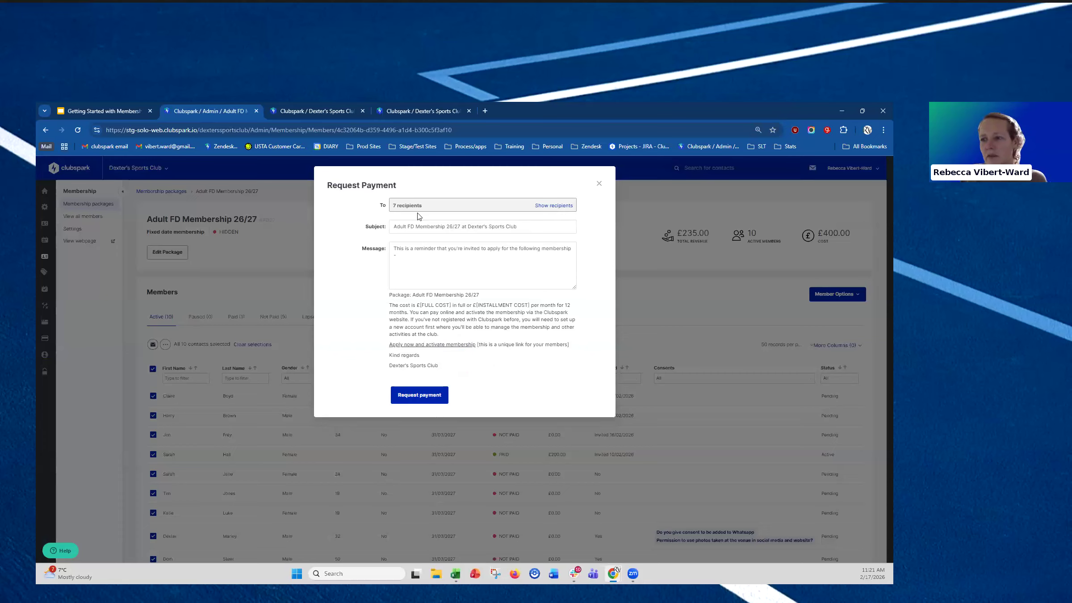
{"action": "left_click", "coordinate": [543, 208]}
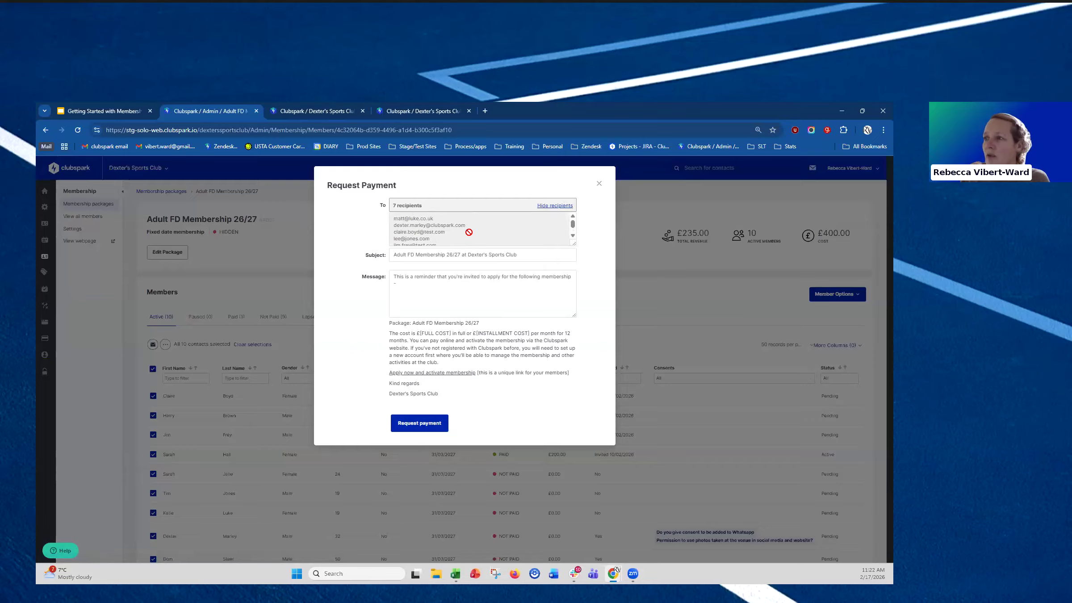
{"action": "left_click", "coordinate": [407, 287]}
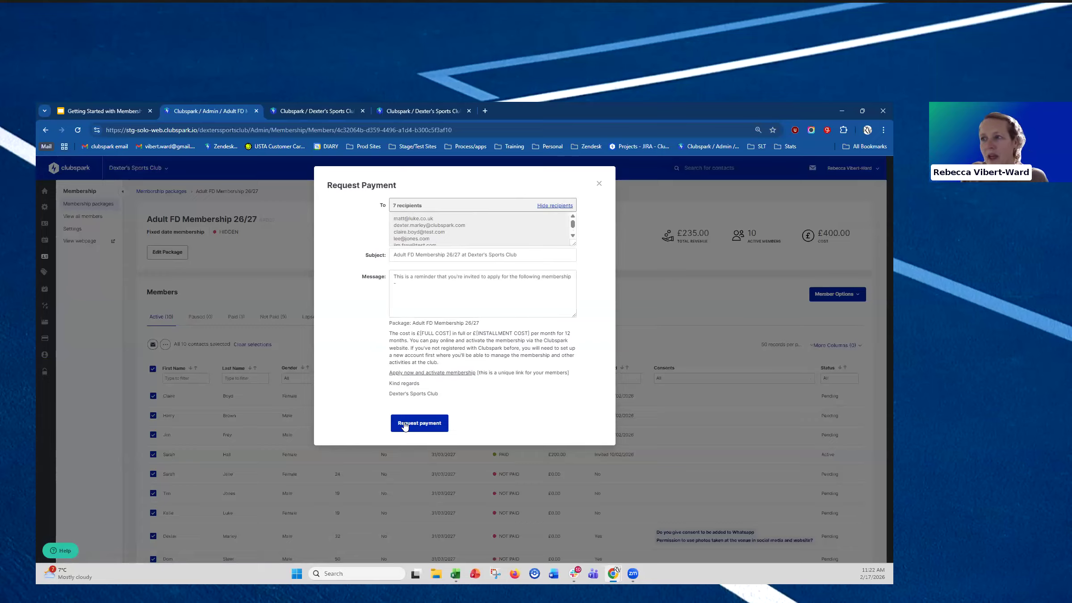
{"action": "left_click", "coordinate": [601, 186]}
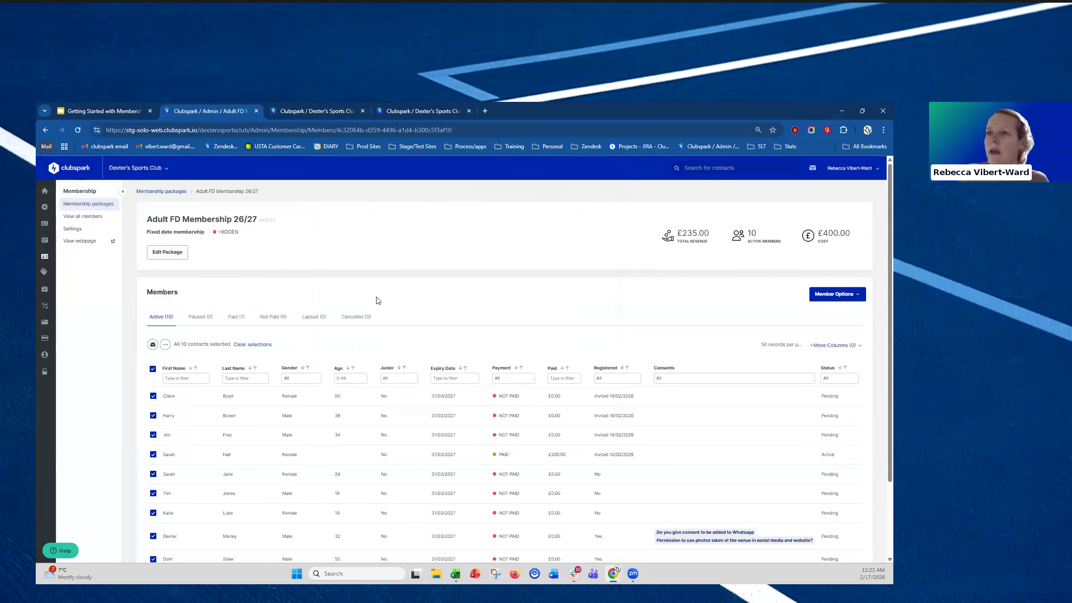
Review the membership settings, switching date of purchase renewals to the date of purchase and back to the package anniversary
{"action": "left_click", "coordinate": [88, 230]}
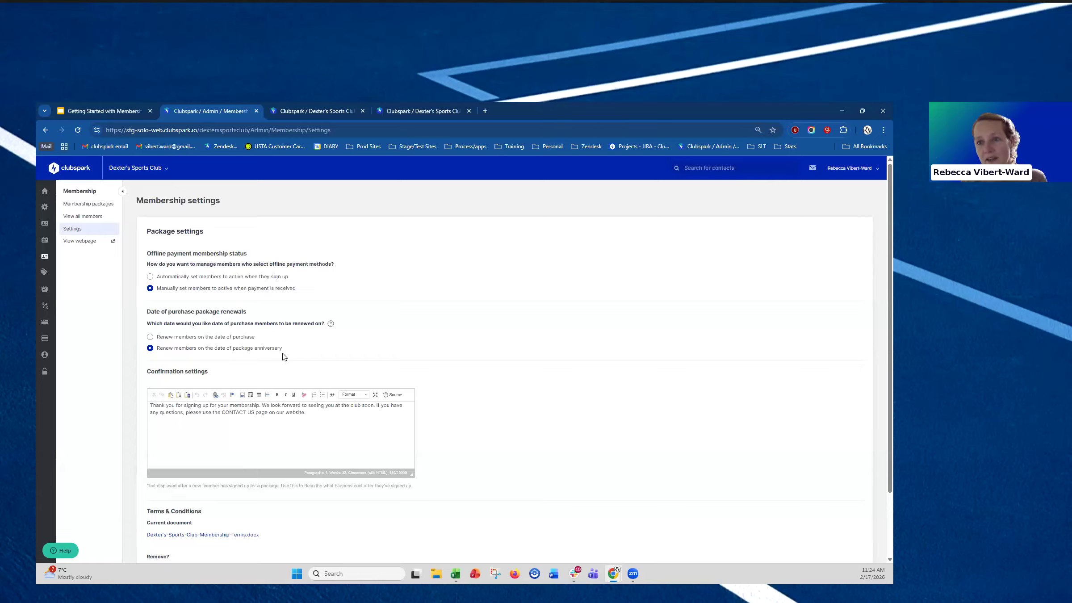
{"action": "left_click", "coordinate": [254, 336]}
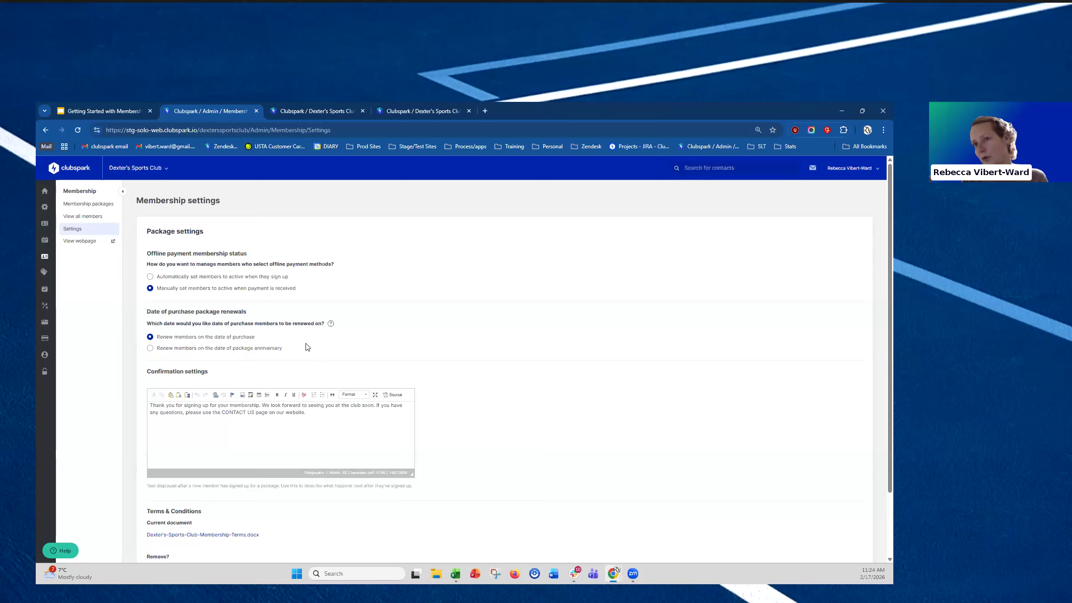
{"action": "left_click", "coordinate": [253, 349]}
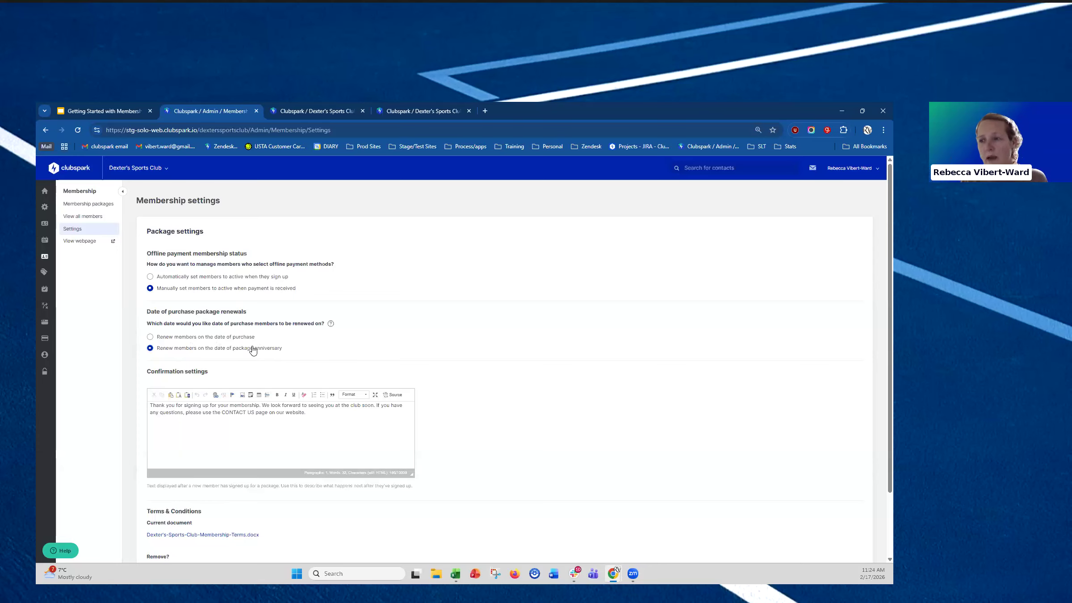
{"action": "scroll", "coordinate": [263, 346], "scroll_direction": "down", "scroll_amount": 3}
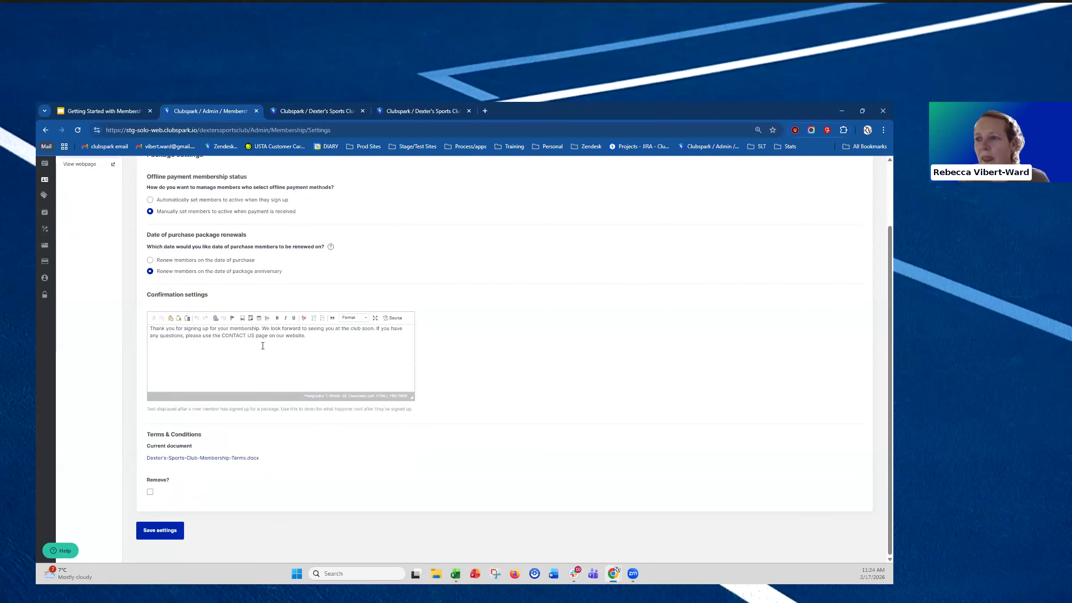
Save the membership settings and open the list of payment products
{"action": "left_click", "coordinate": [324, 341]}
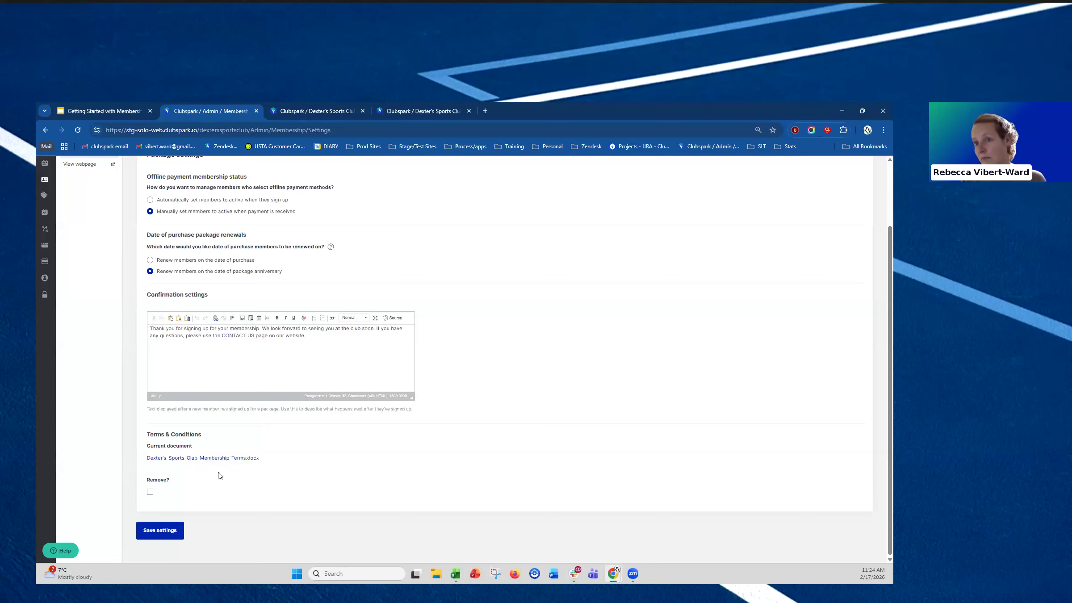
{"action": "left_click", "coordinate": [160, 530]}
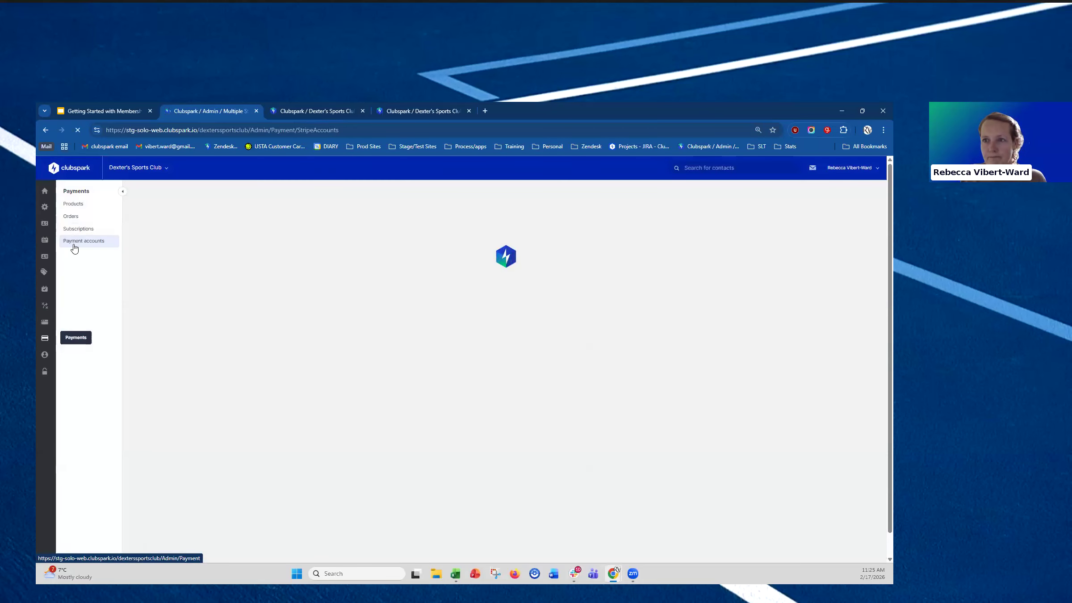
{"action": "left_click", "coordinate": [80, 204]}
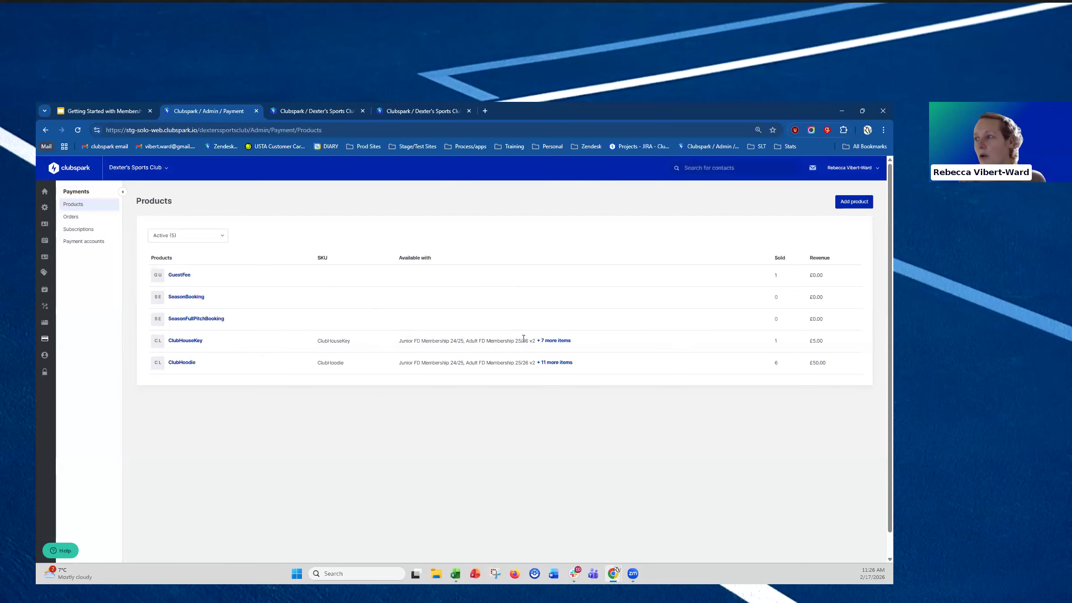
View the packages ClubHouseKey is available with, make it available with all remaining packages, and save the product
{"action": "left_click", "coordinate": [550, 343]}
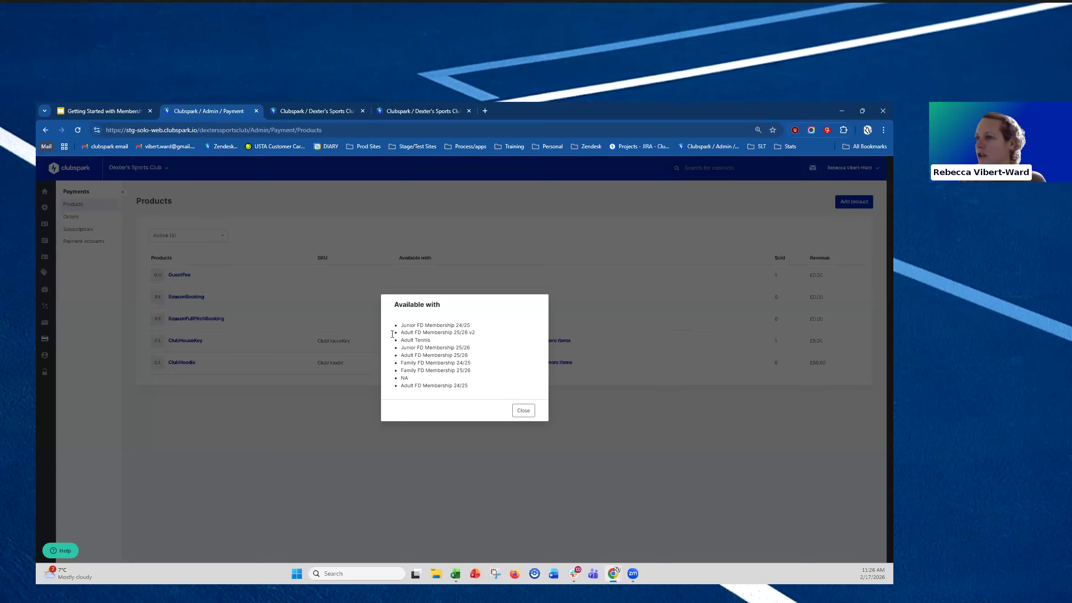
{"action": "left_click", "coordinate": [522, 411]}
{"action": "left_click", "coordinate": [180, 342]}
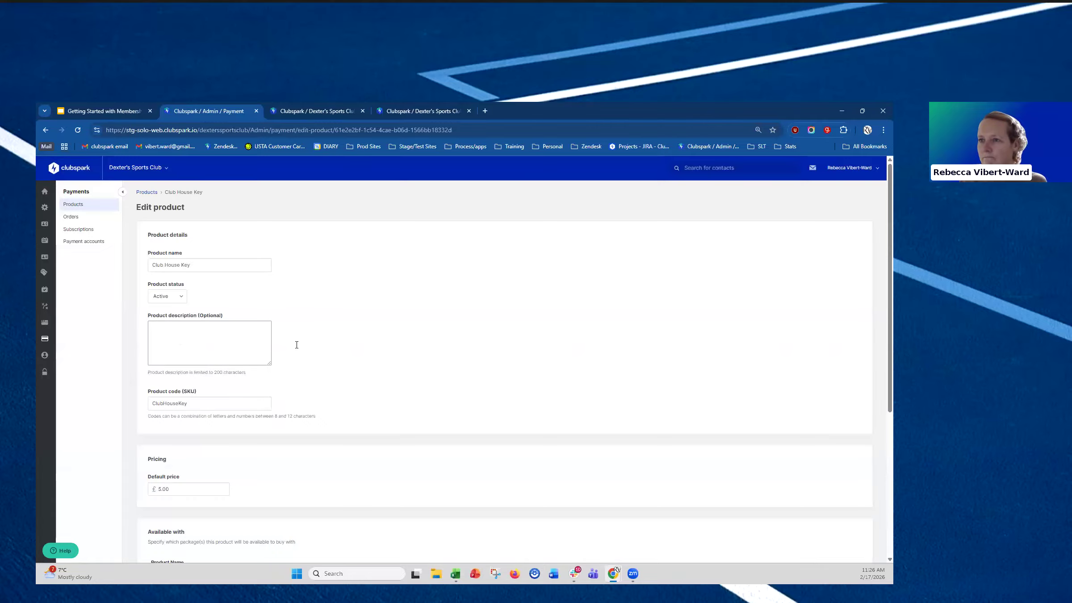
{"action": "scroll", "coordinate": [299, 342], "scroll_direction": "down", "scroll_amount": 5}
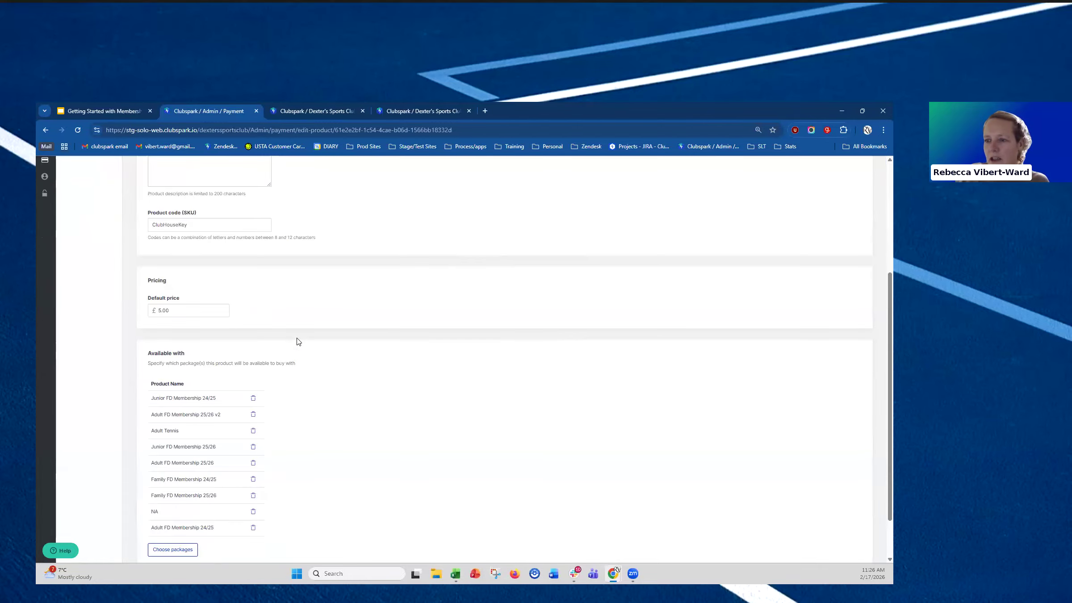
{"action": "left_click", "coordinate": [181, 496]}
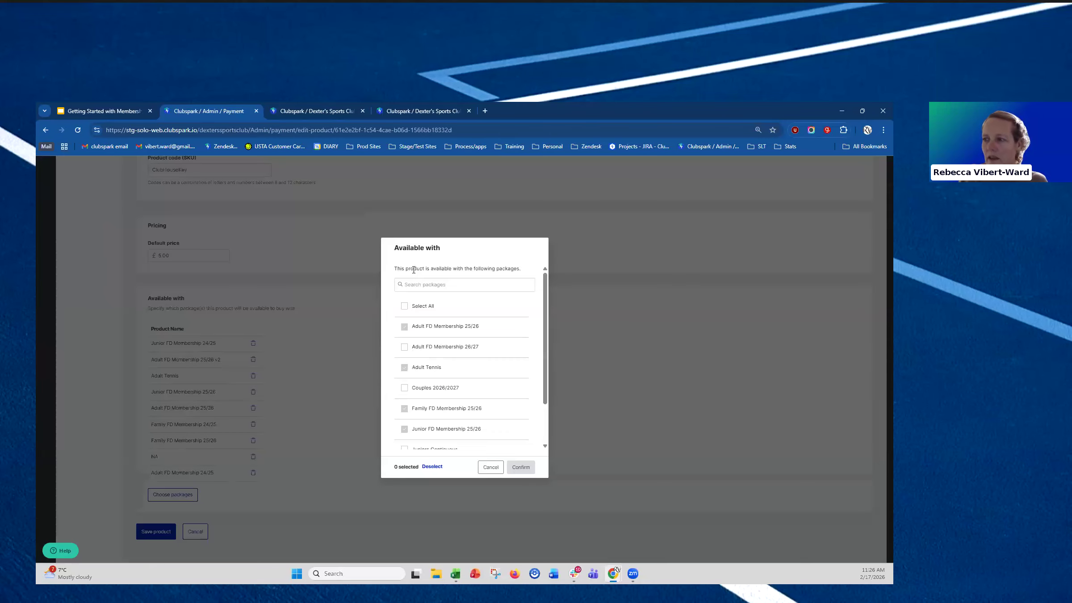
{"action": "left_click", "coordinate": [405, 308]}
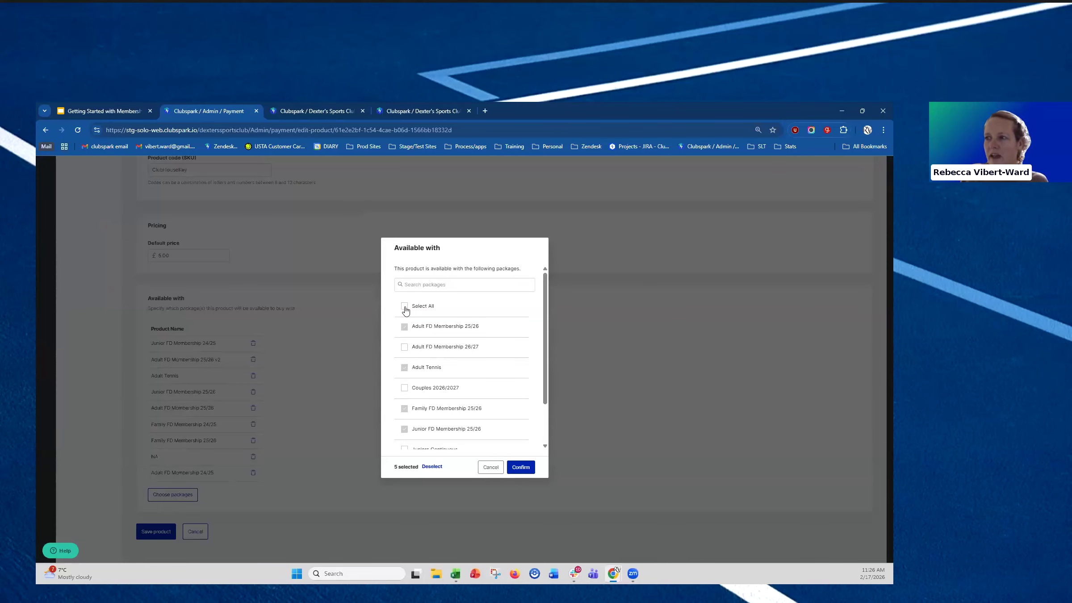
{"action": "scroll", "coordinate": [476, 395], "scroll_direction": "down", "scroll_amount": 2}
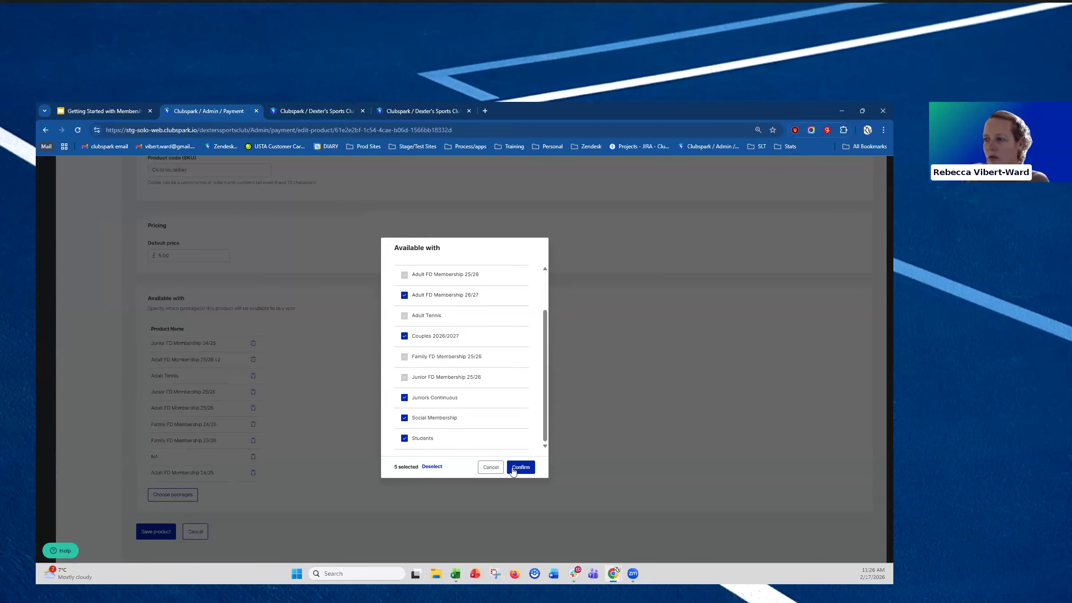
{"action": "left_click", "coordinate": [519, 467]}
{"action": "scroll", "coordinate": [174, 385], "scroll_direction": "down", "scroll_amount": 1}
{"action": "scroll", "coordinate": [171, 393], "scroll_direction": "down", "scroll_amount": 2}
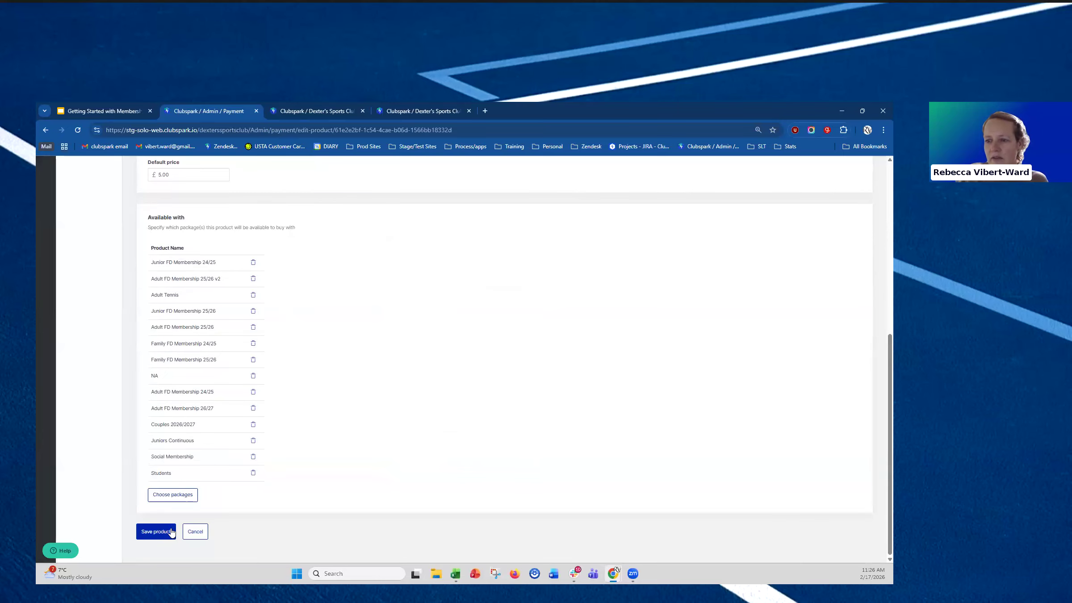
{"action": "left_click", "coordinate": [171, 531]}
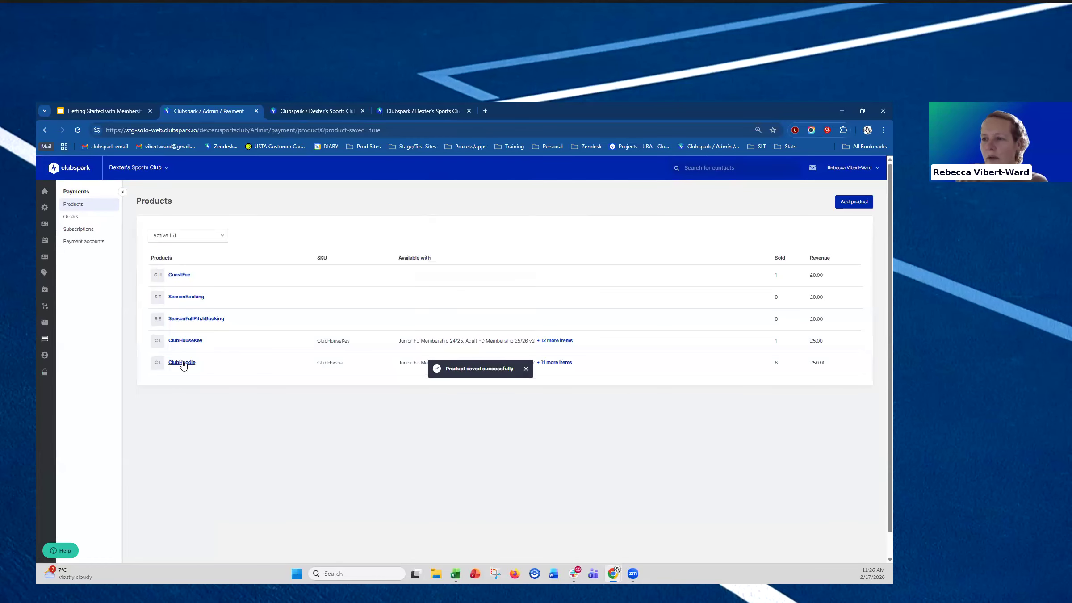
Make the ClubHoodie product also available with Couples 2026/2027 and Juniors Continuous by selecting all packages, and save it
{"action": "left_click", "coordinate": [182, 363]}
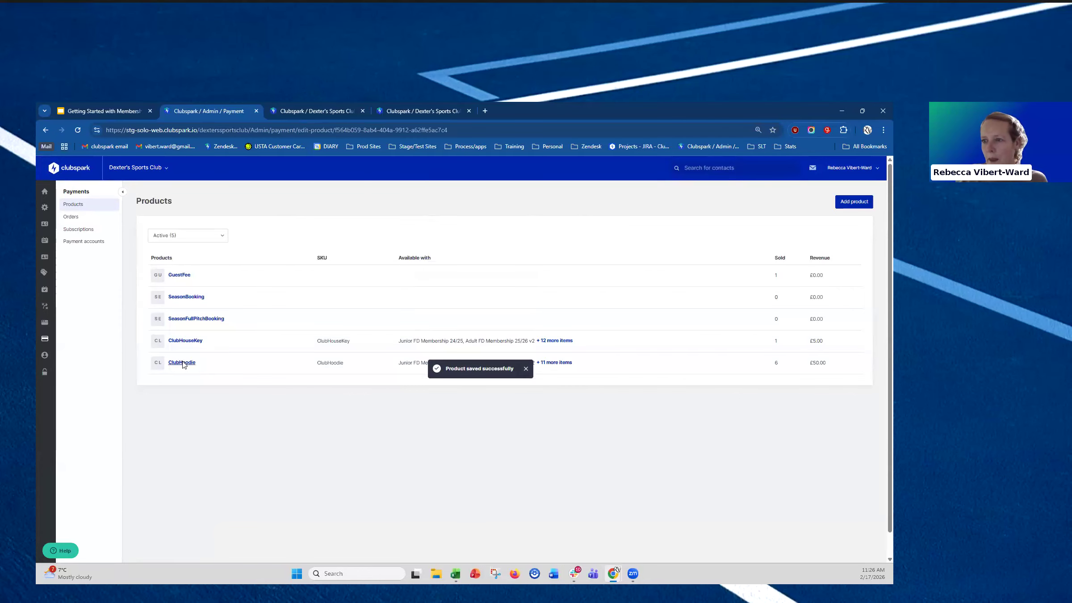
{"action": "scroll", "coordinate": [178, 482], "scroll_direction": "down", "scroll_amount": 5}
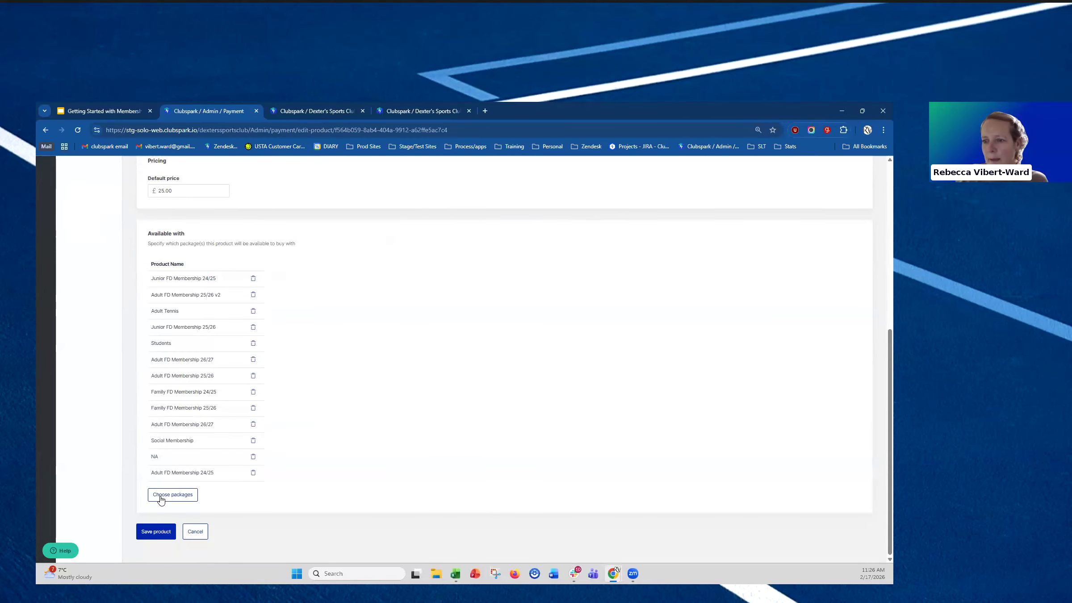
{"action": "left_click", "coordinate": [162, 495]}
{"action": "left_click", "coordinate": [404, 306]}
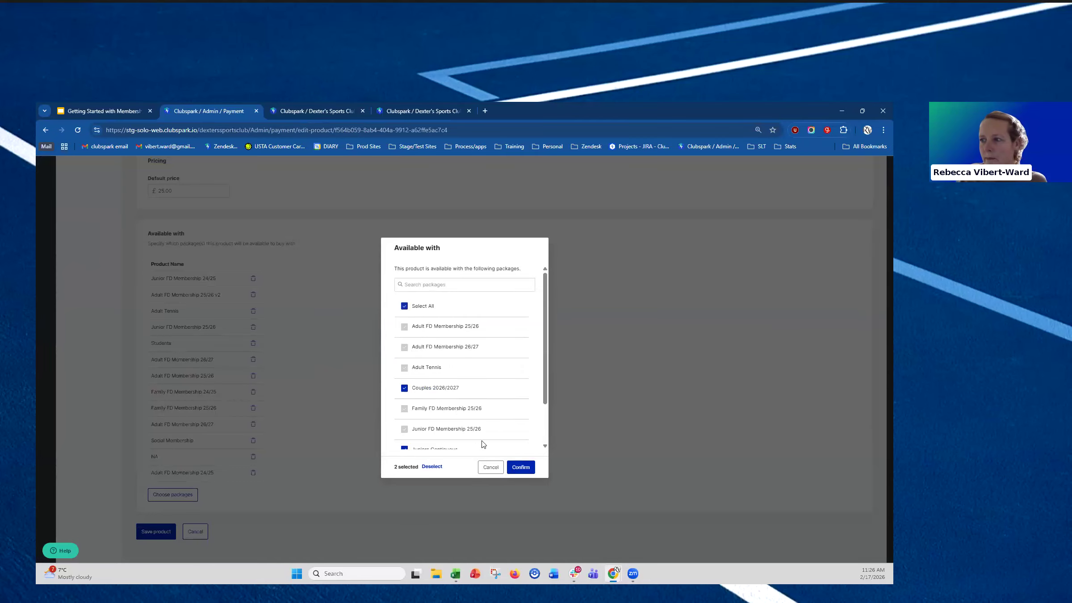
{"action": "left_click", "coordinate": [521, 468]}
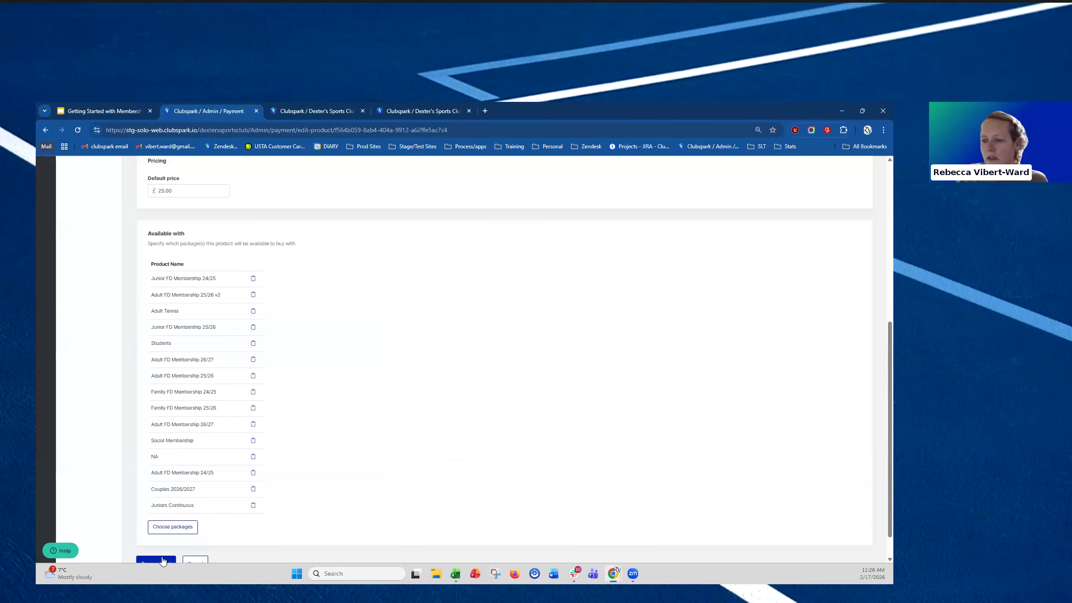
{"action": "left_click", "coordinate": [162, 558]}
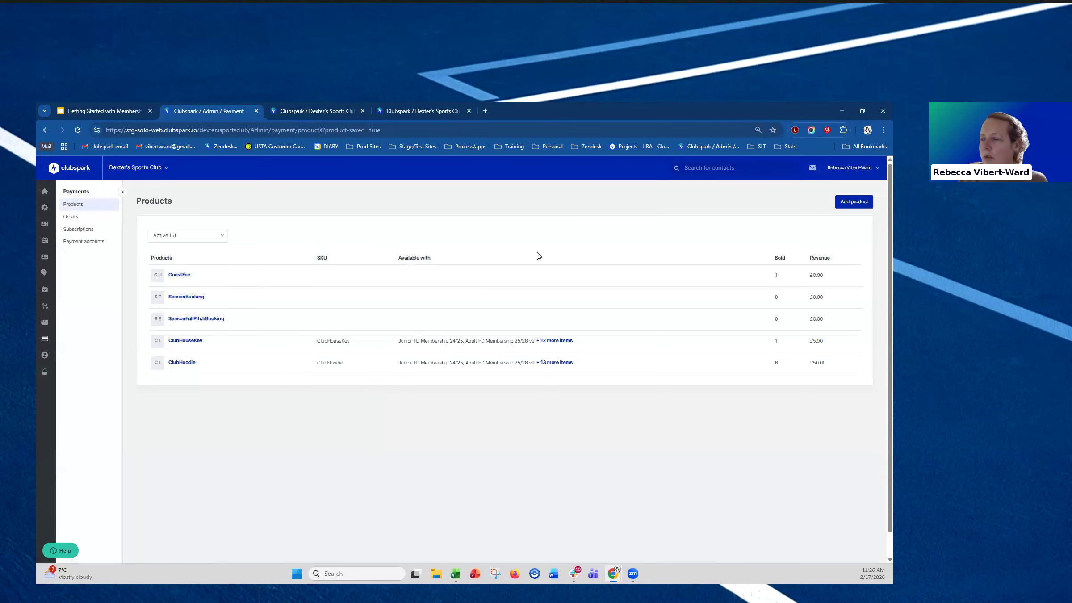
Start a new active product named Donations - 25 with the description ewt and the product code member25
{"action": "left_click", "coordinate": [854, 203]}
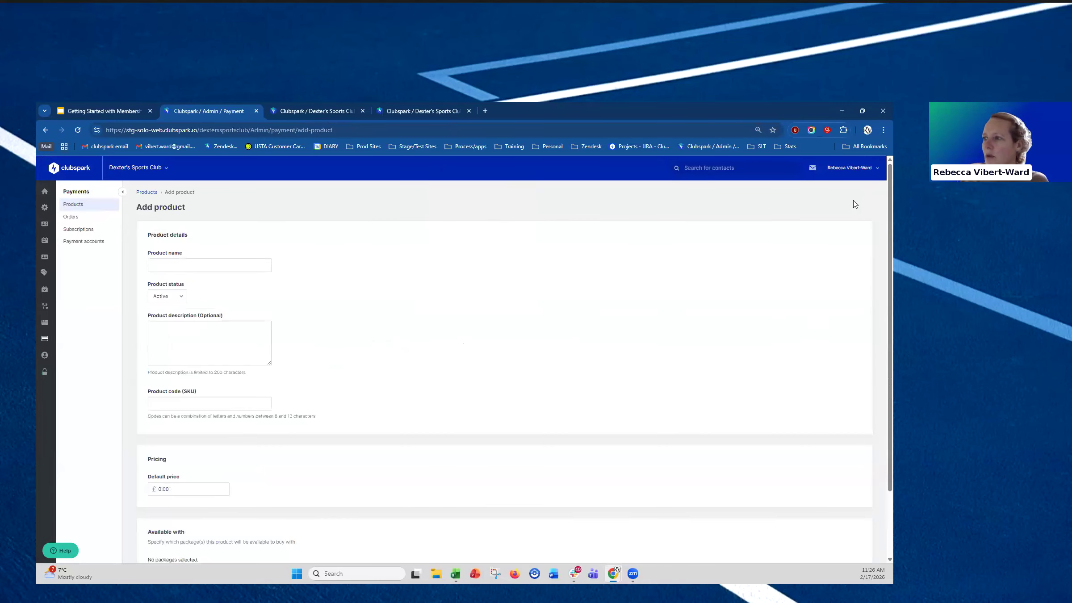
{"action": "left_click", "coordinate": [188, 264]}
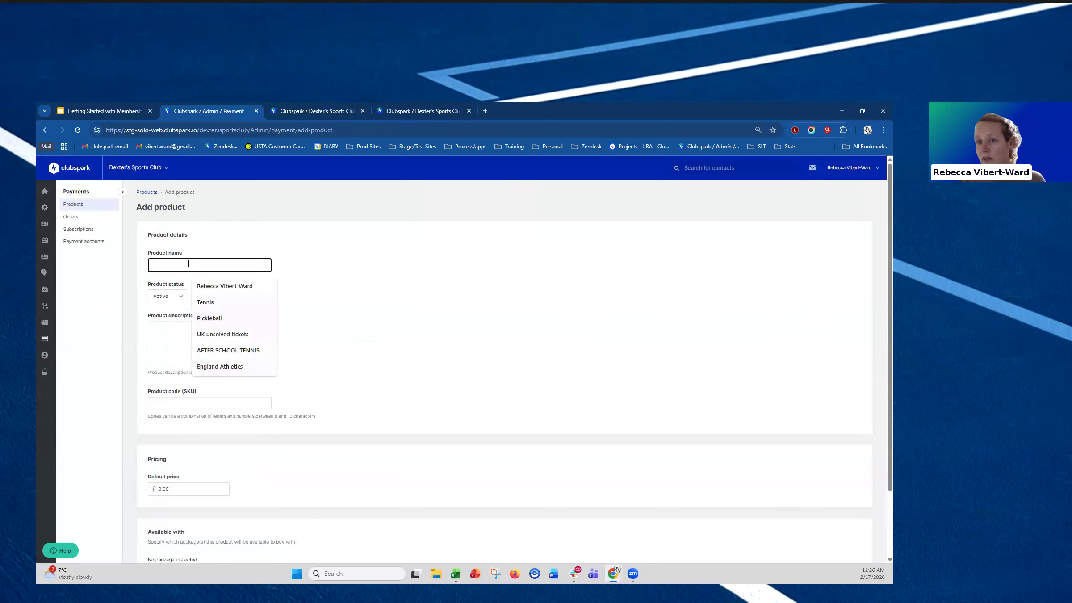
{"action": "type", "text": "Donati"}
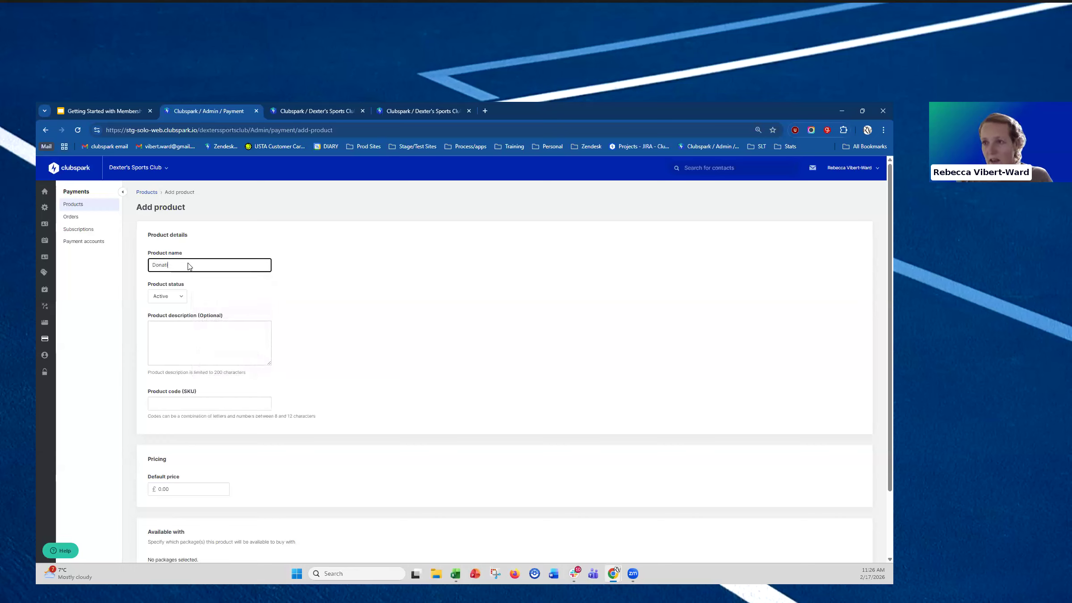
{"action": "type", "text": "ons - "}
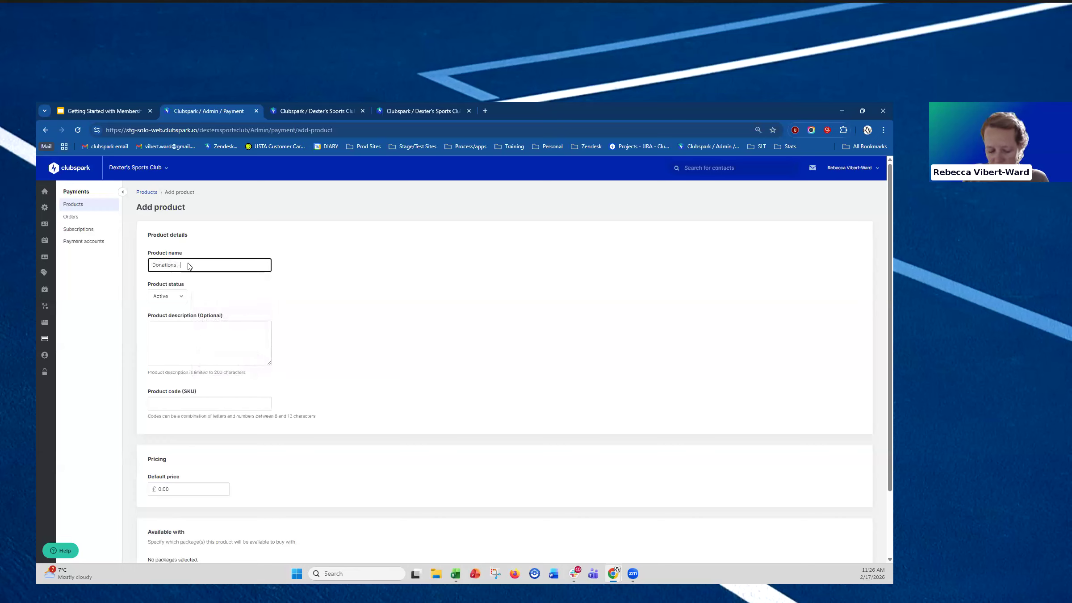
{"action": "type", "text": "25"}
{"action": "left_click", "coordinate": [212, 335]}
{"action": "type", "text": "ewt"}
{"action": "left_click", "coordinate": [184, 403]}
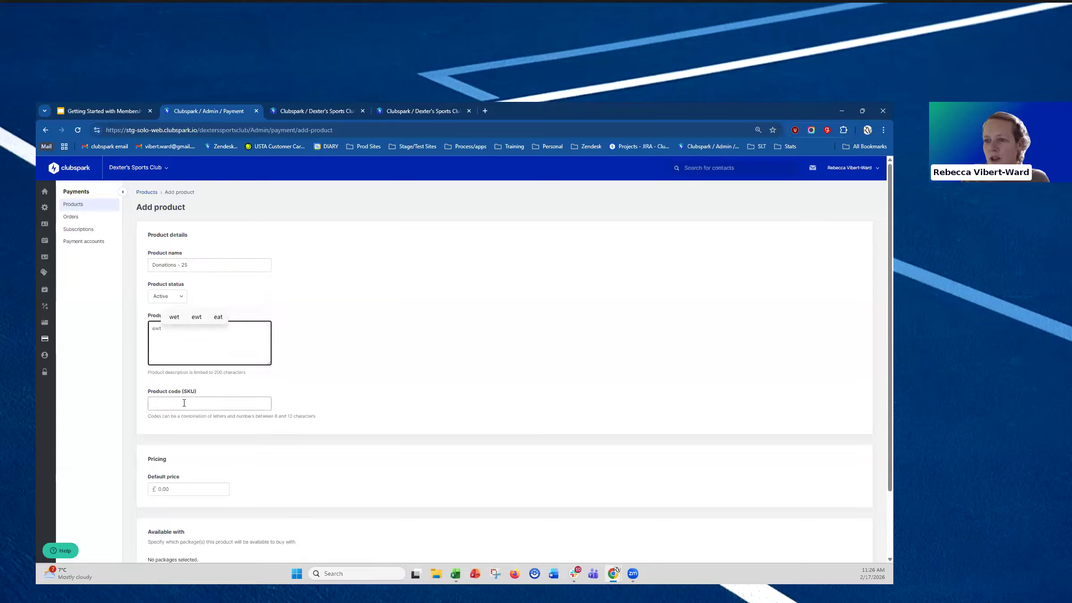
{"action": "left_click", "coordinate": [197, 426]}
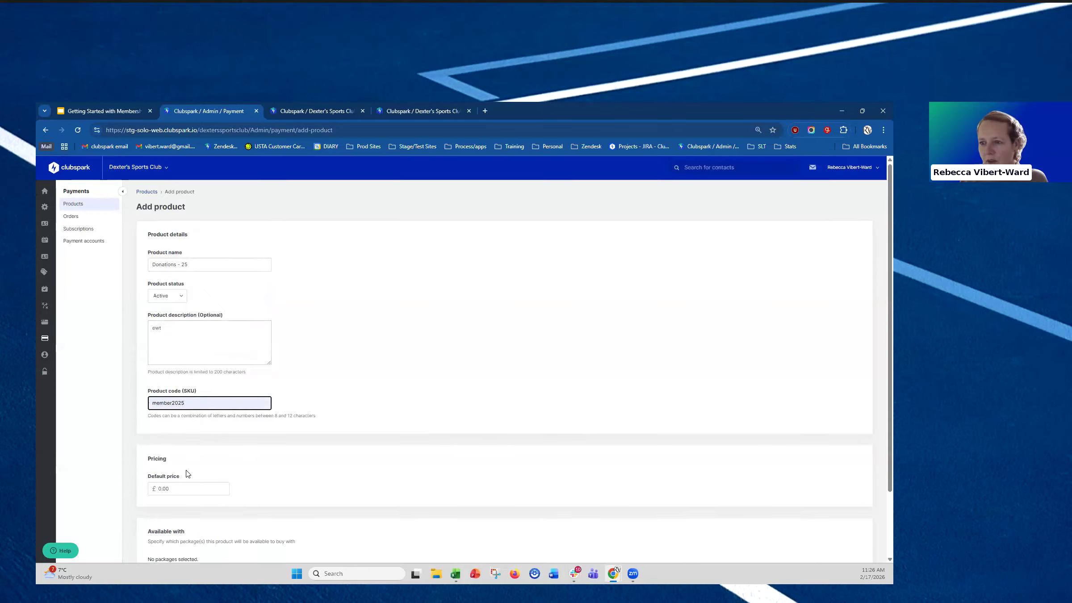
{"action": "scroll", "coordinate": [185, 372], "scroll_direction": "down", "scroll_amount": 2}
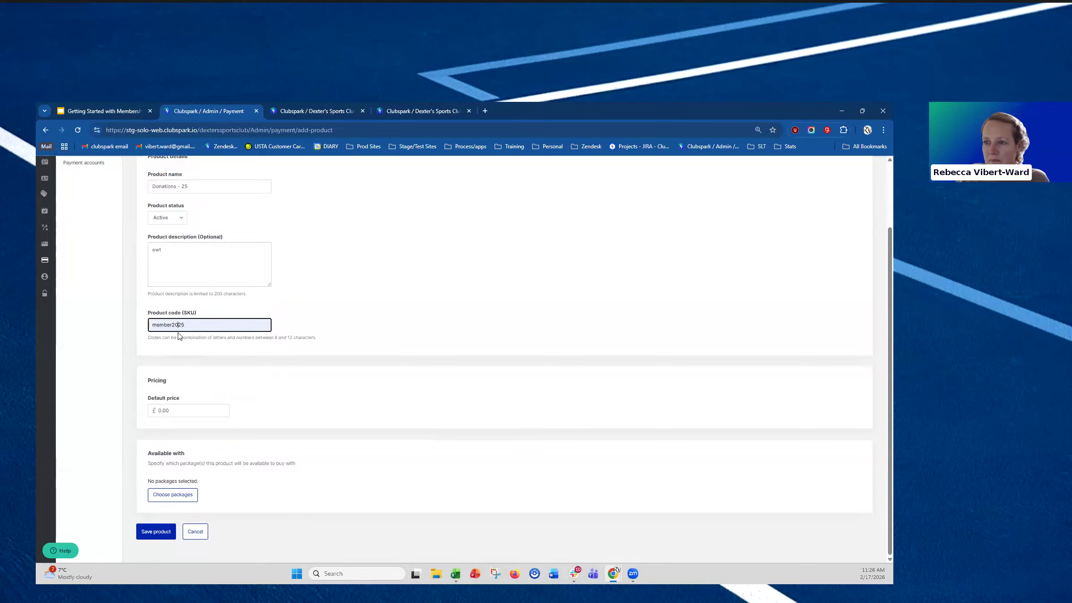
{"action": "type", "text": "5"}
{"action": "left_click", "coordinate": [198, 377]}
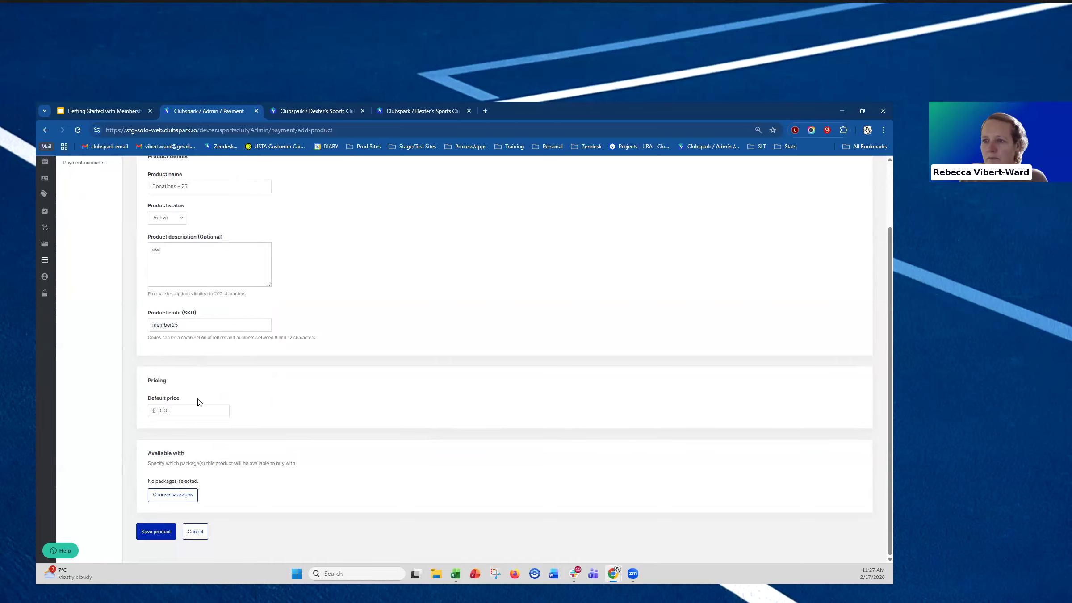
Set the donation product's default price to £15.00, make it available with all packages, and save it
{"action": "left_click", "coordinate": [184, 406]}
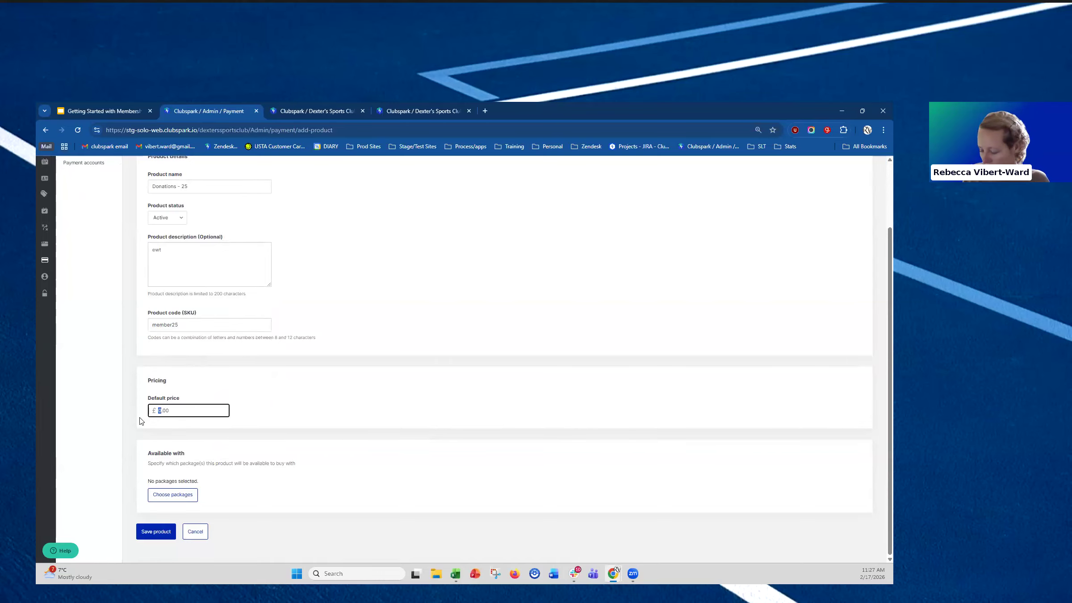
{"action": "left_click", "coordinate": [162, 496]}
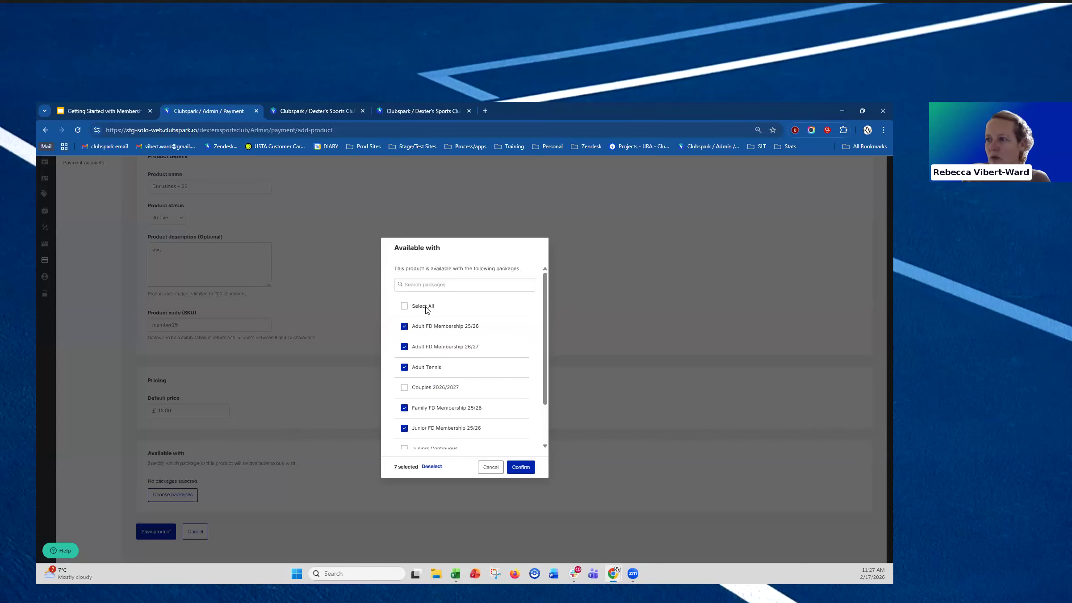
{"action": "left_click", "coordinate": [521, 467]}
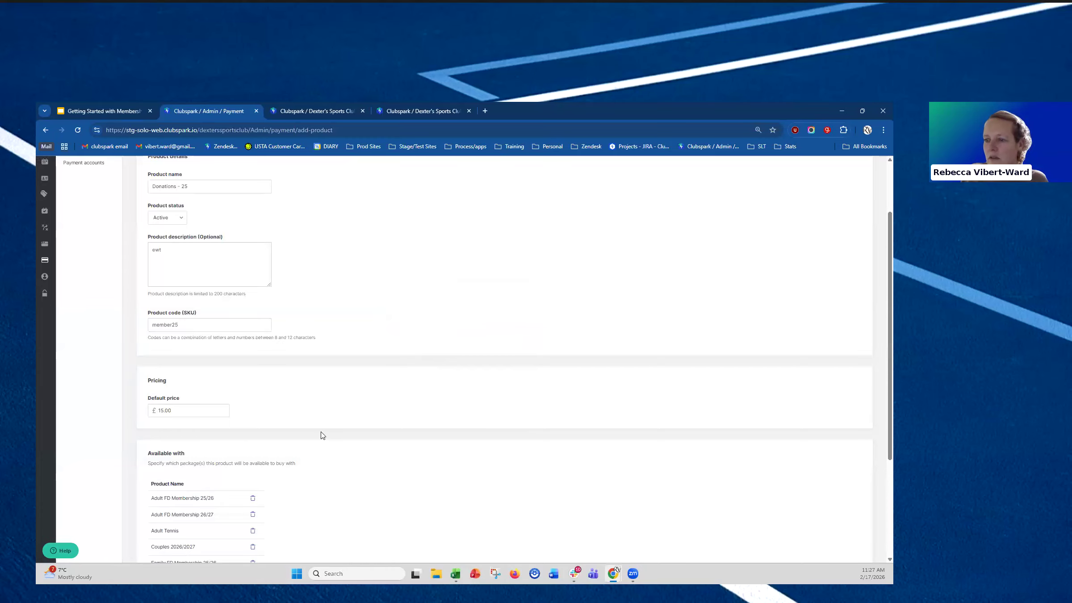
{"action": "scroll", "coordinate": [323, 433], "scroll_direction": "down", "scroll_amount": 3}
{"action": "left_click", "coordinate": [155, 533]}
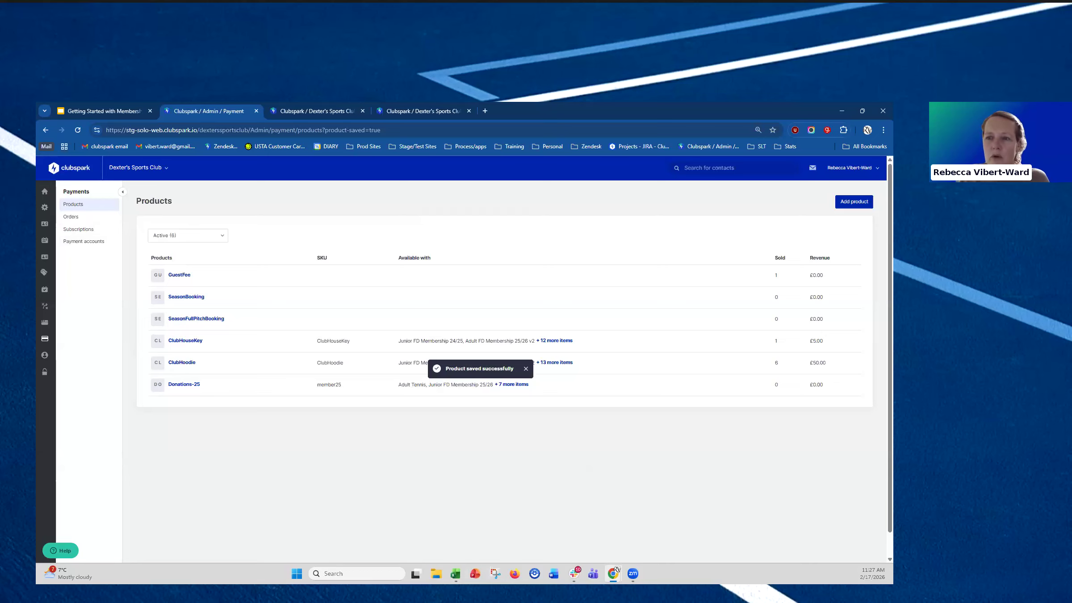
Open the club profile's consents and review the website consents, the consent introduction and the list of consents
{"action": "left_click", "coordinate": [47, 355]}
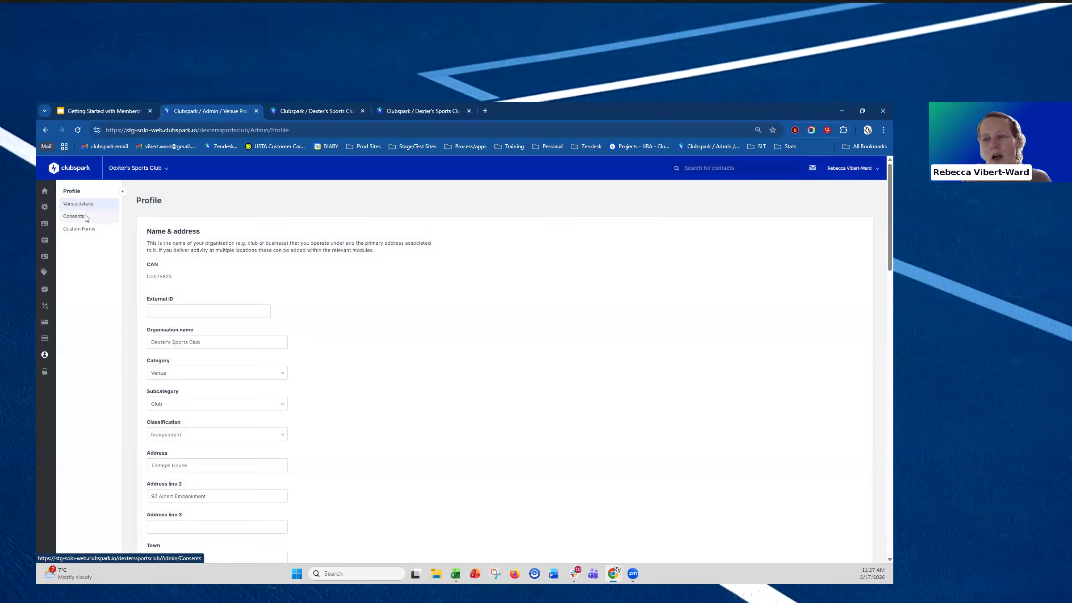
{"action": "left_click", "coordinate": [75, 217]}
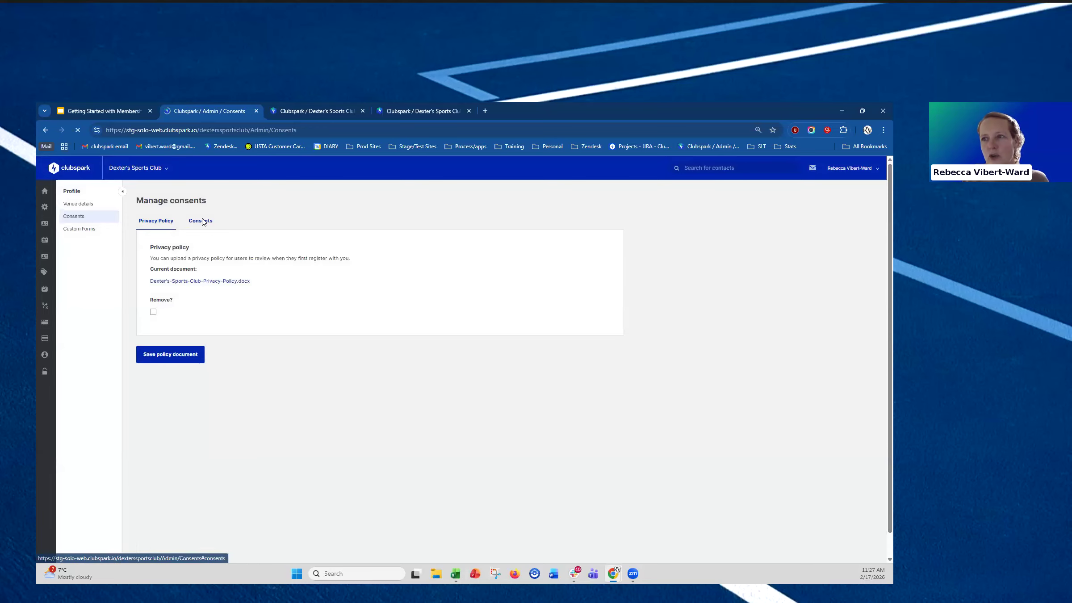
{"action": "left_click", "coordinate": [203, 222]}
{"action": "scroll", "coordinate": [281, 360], "scroll_direction": "down", "scroll_amount": 1}
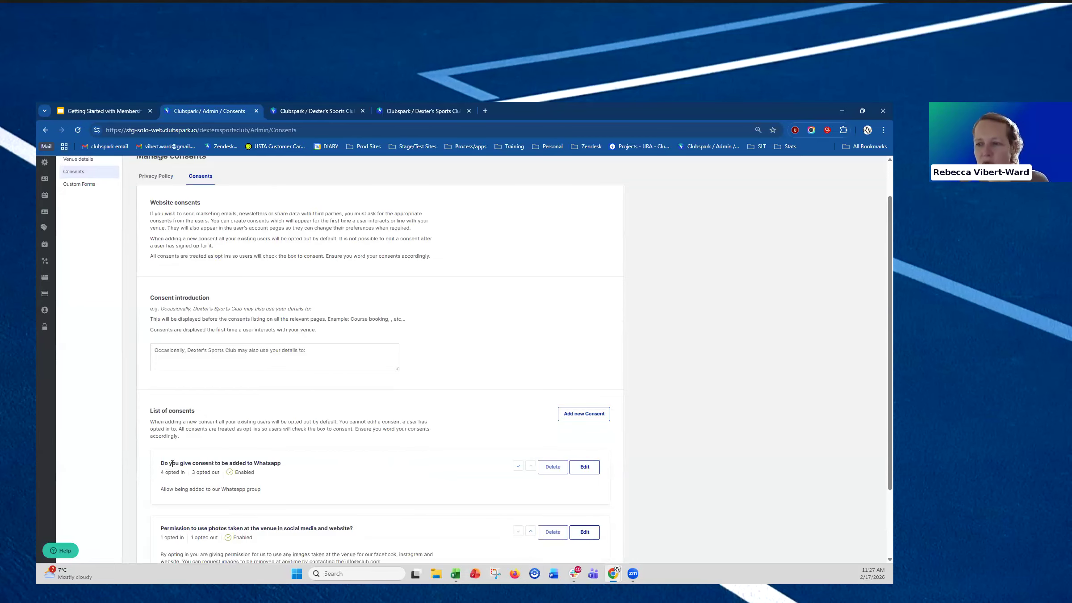
{"action": "scroll", "coordinate": [307, 466], "scroll_direction": "down", "scroll_amount": 2}
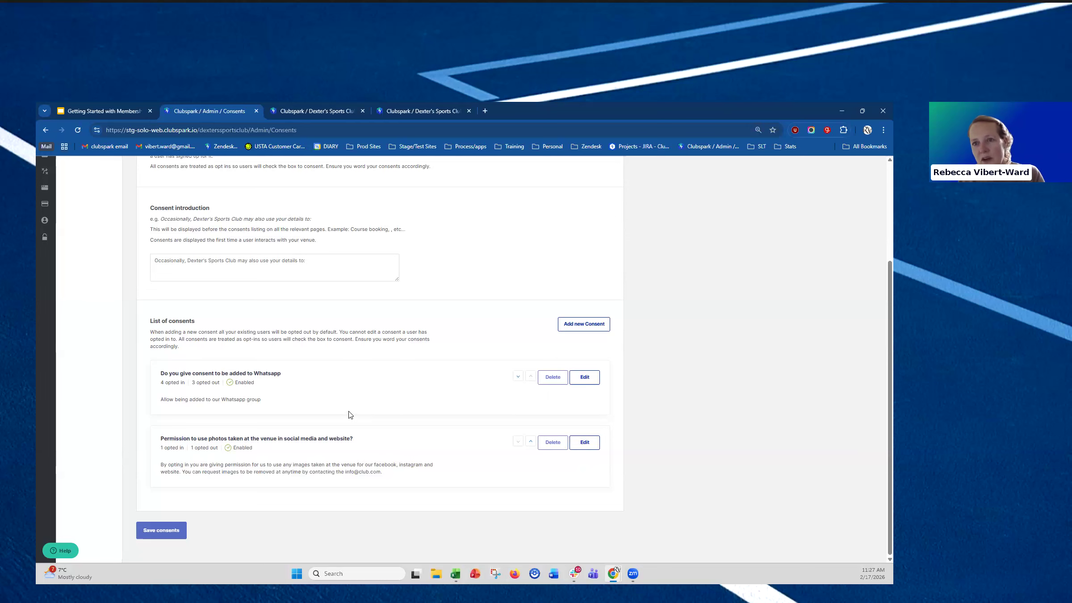
{"action": "scroll", "coordinate": [276, 457], "scroll_direction": "up", "scroll_amount": 3}
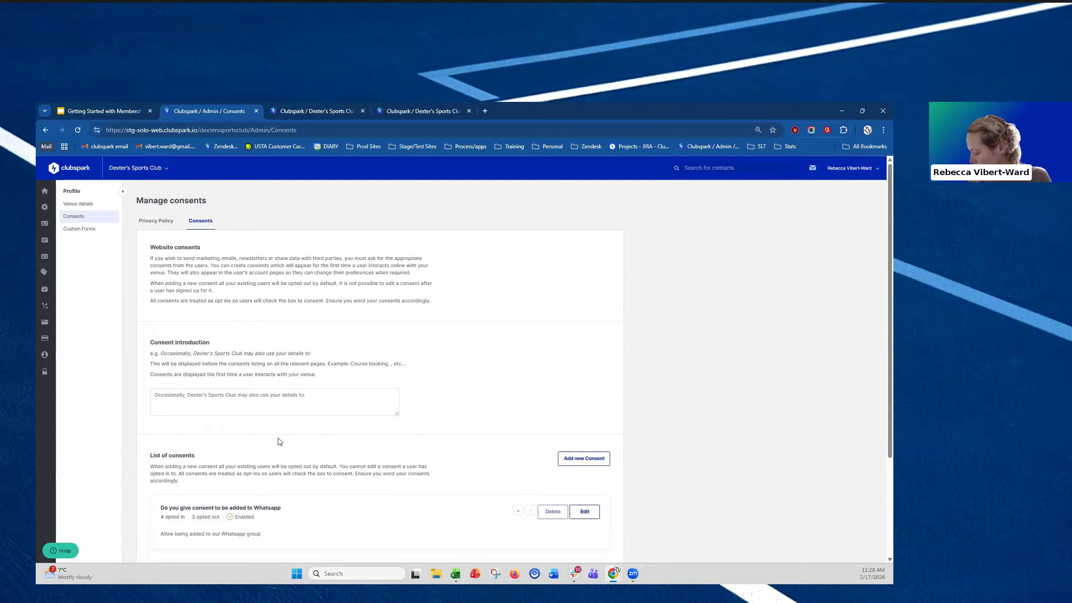
View the club's public website, looking at the home page and returning to the Membership page
{"action": "left_click", "coordinate": [307, 110]}
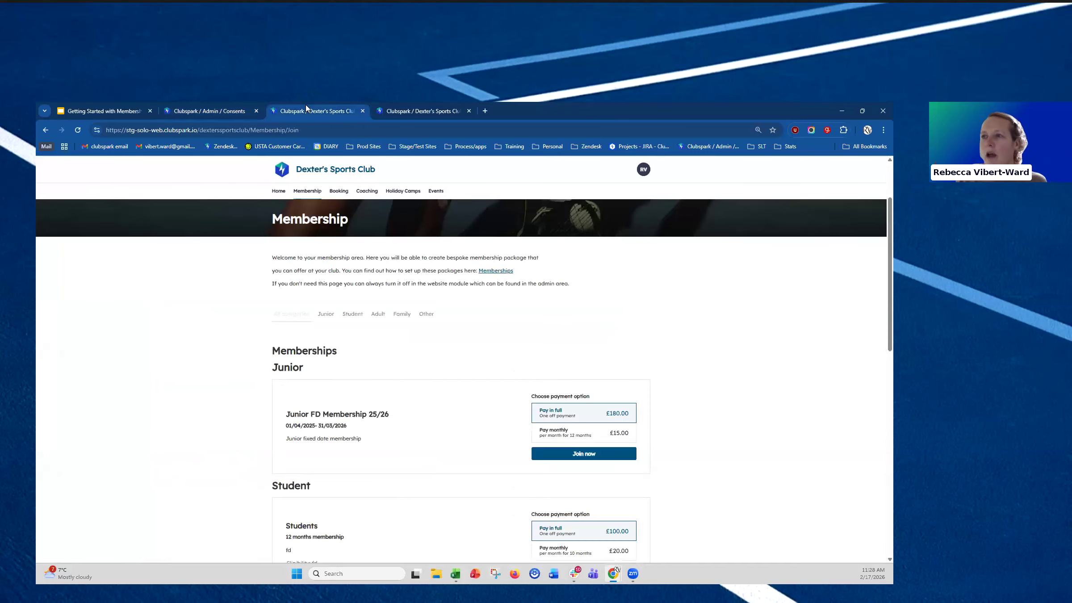
{"action": "left_click", "coordinate": [277, 193]}
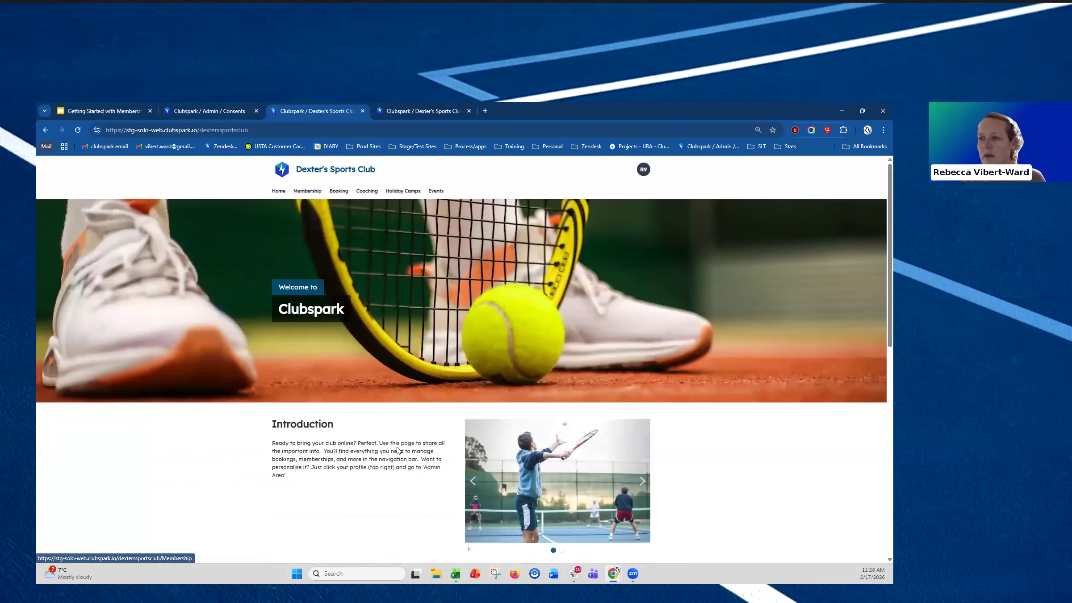
{"action": "scroll", "coordinate": [632, 385], "scroll_direction": "down", "scroll_amount": 4}
{"action": "left_click", "coordinate": [607, 430]}
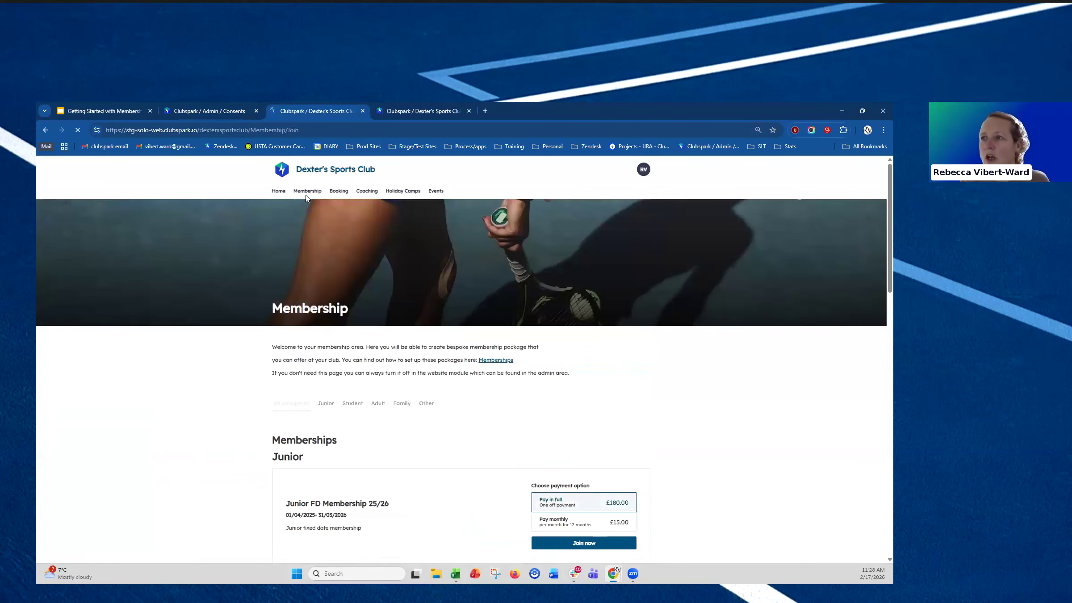
Review the membership packages on the public Membership page across the Junior, Student, Adult, Family and Other categories, with their payment options
{"action": "scroll", "coordinate": [440, 244], "scroll_direction": "down", "scroll_amount": 2}
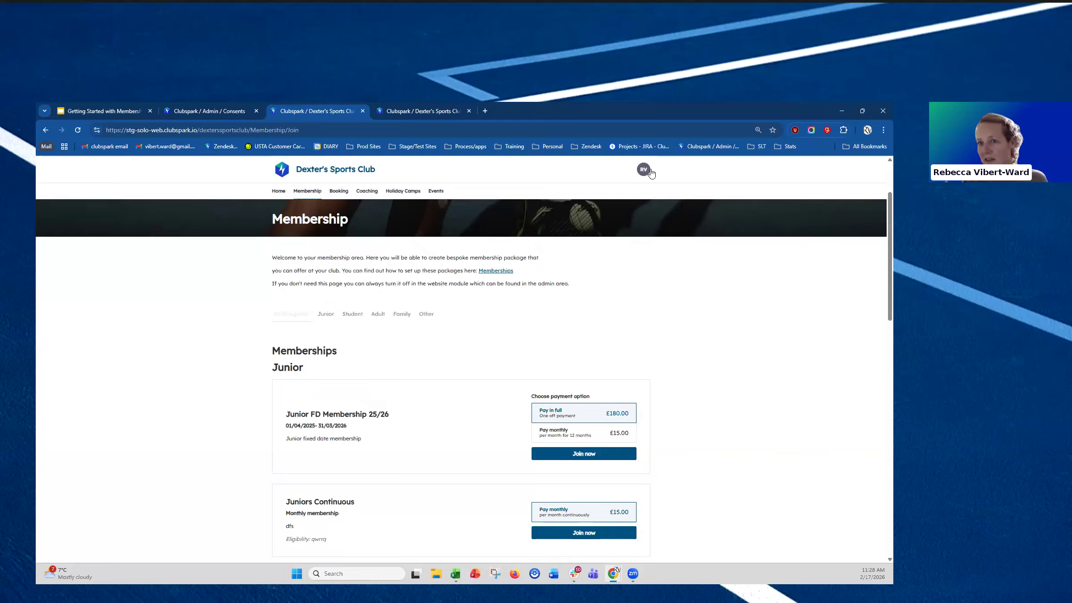
{"action": "scroll", "coordinate": [579, 272], "scroll_direction": "down", "scroll_amount": 3}
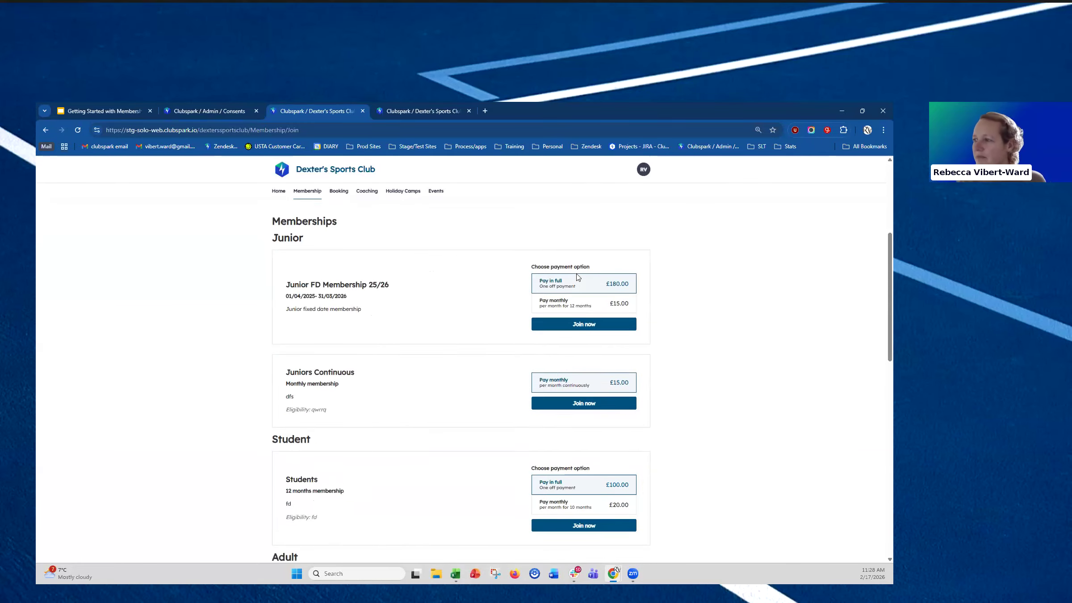
{"action": "scroll", "coordinate": [571, 276], "scroll_direction": "up", "scroll_amount": 5}
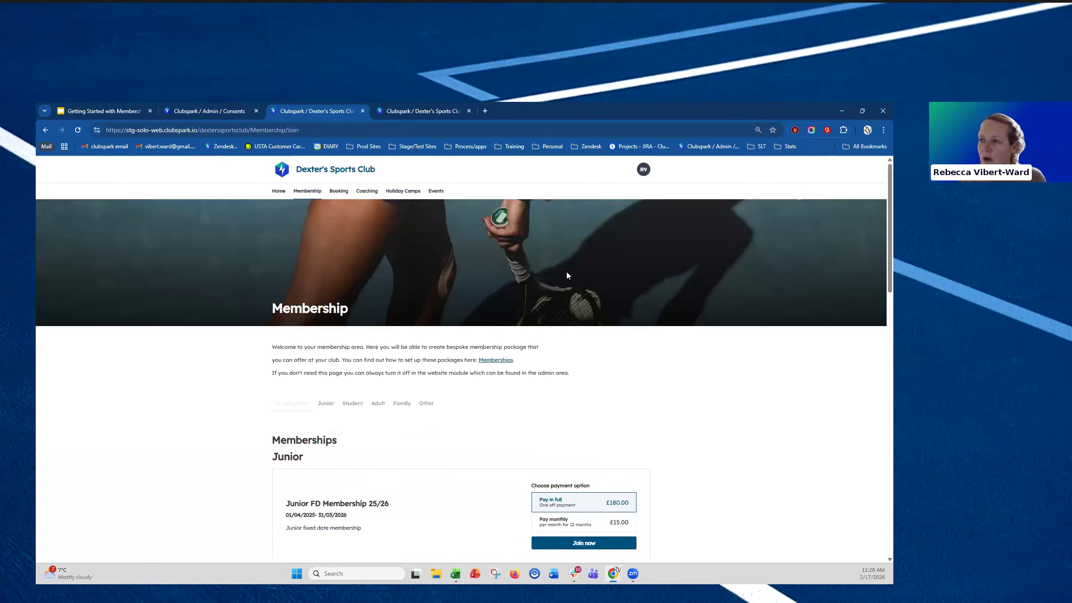
{"action": "scroll", "coordinate": [566, 272], "scroll_direction": "down", "scroll_amount": 3}
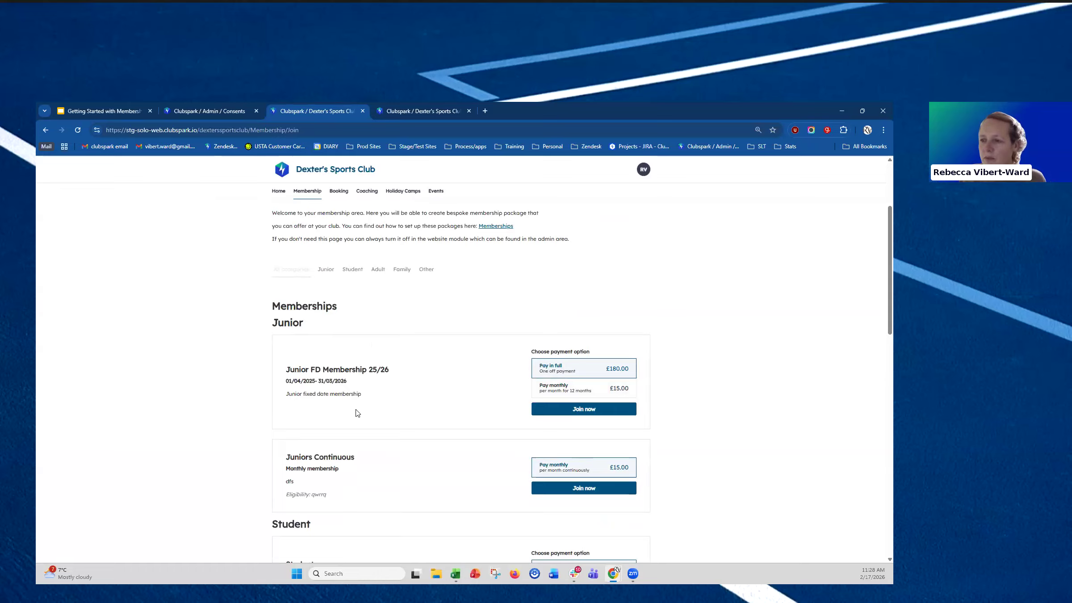
{"action": "scroll", "coordinate": [357, 413], "scroll_direction": "down", "scroll_amount": 1}
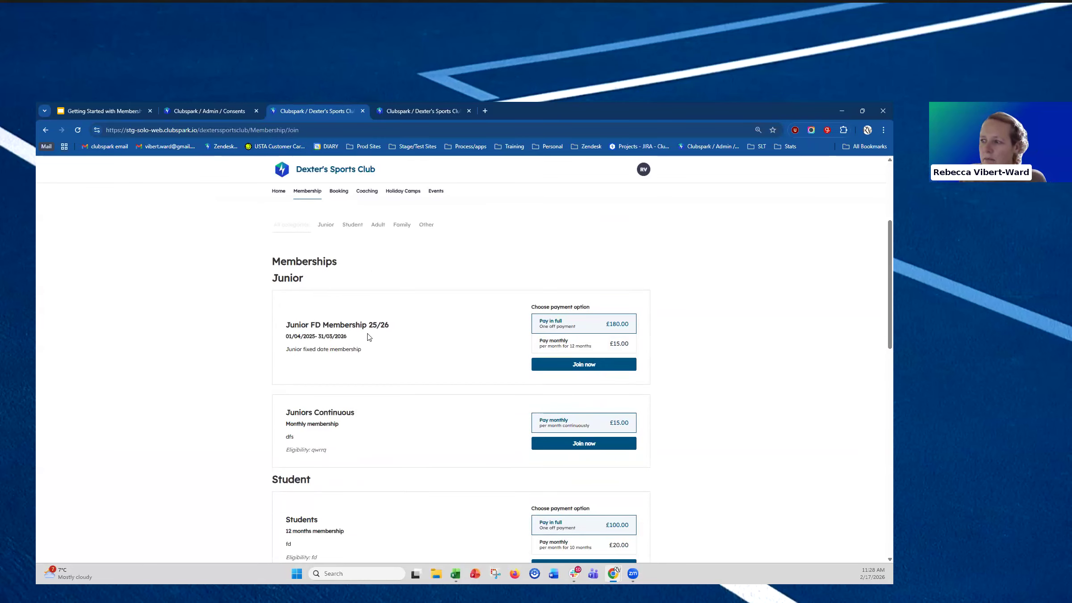
{"action": "scroll", "coordinate": [369, 338], "scroll_direction": "down", "scroll_amount": 6}
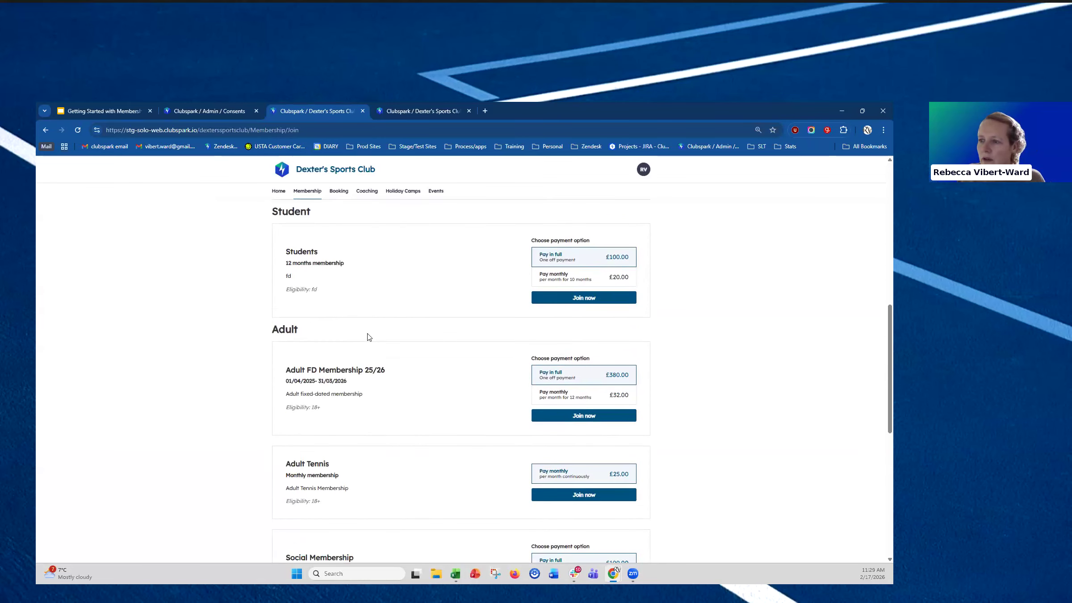
{"action": "scroll", "coordinate": [369, 338], "scroll_direction": "down", "scroll_amount": 1}
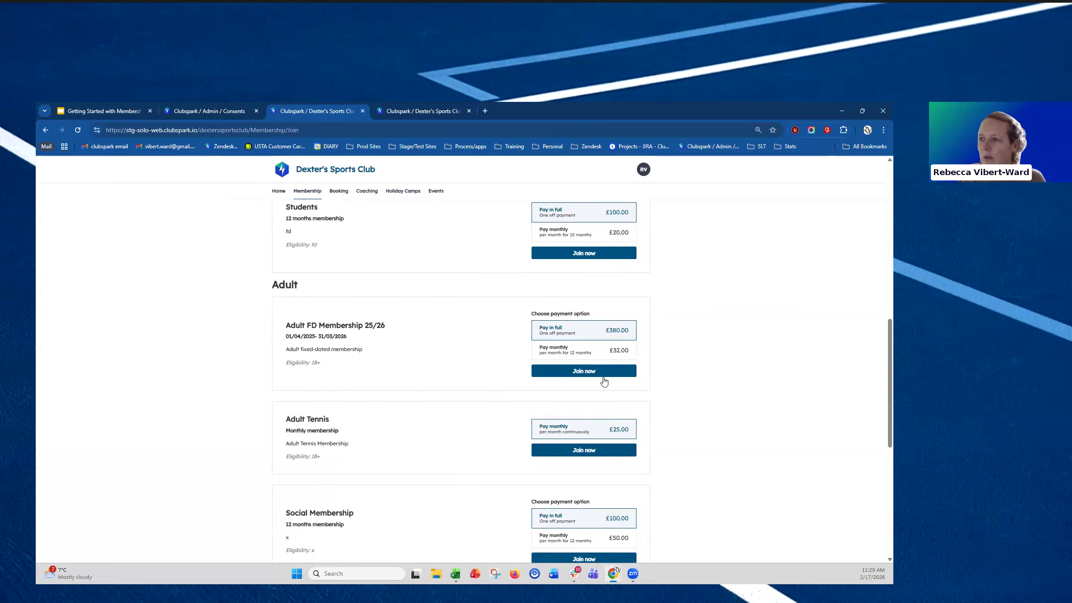
{"action": "scroll", "coordinate": [339, 393], "scroll_direction": "down", "scroll_amount": 3}
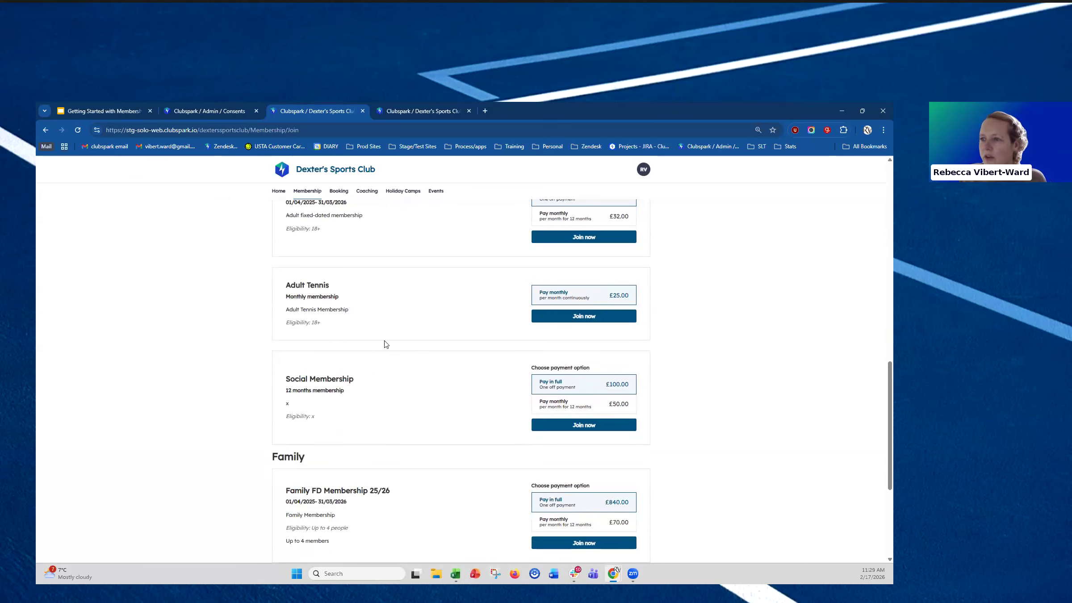
{"action": "scroll", "coordinate": [338, 424], "scroll_direction": "down", "scroll_amount": 3}
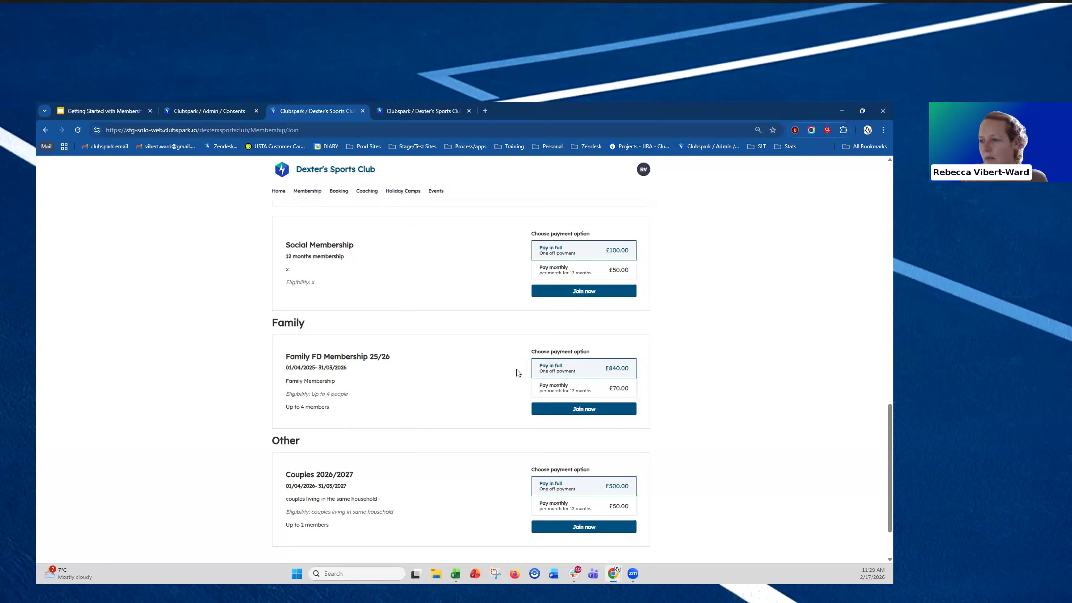
Start joining Couples 2026/2027 with the pay in full option, agree to the terms and conditions, and continue to the member details
{"action": "left_click", "coordinate": [586, 531]}
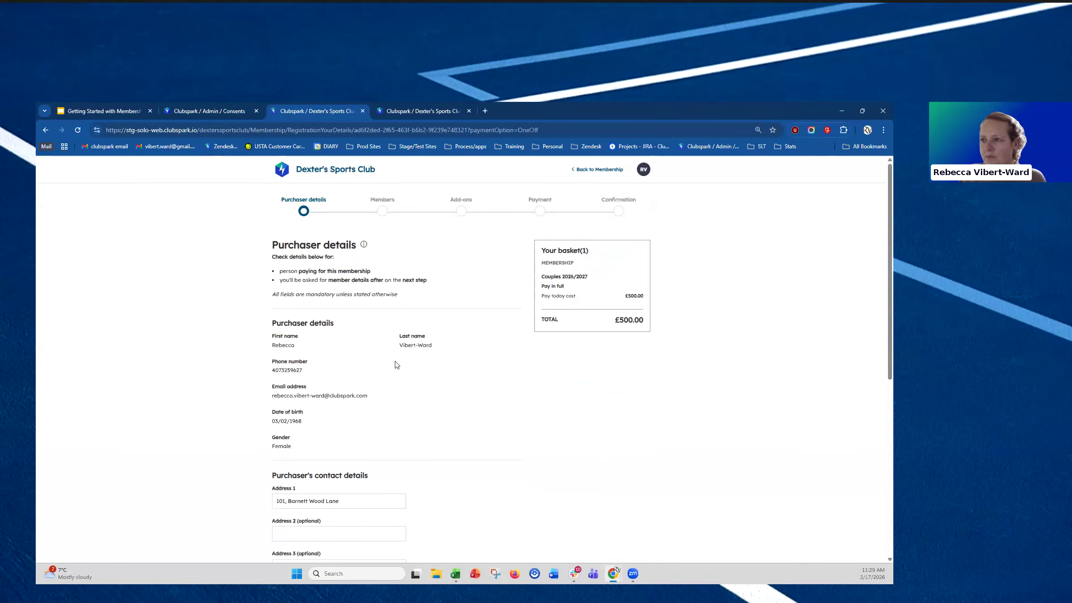
{"action": "scroll", "coordinate": [389, 359], "scroll_direction": "down", "scroll_amount": 3}
{"action": "scroll", "coordinate": [321, 440], "scroll_direction": "down", "scroll_amount": 4}
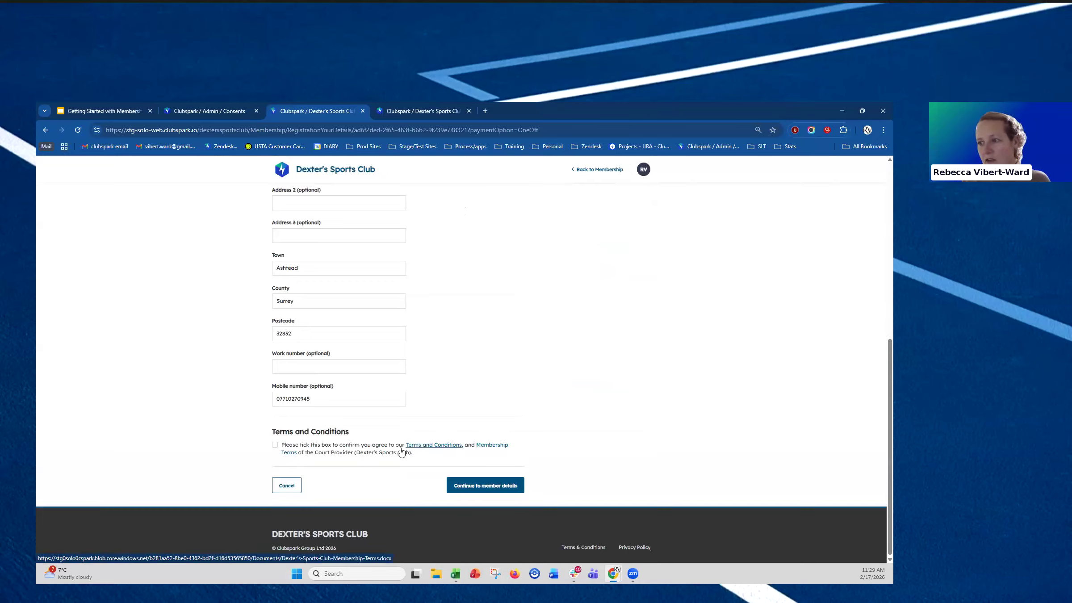
{"action": "left_click", "coordinate": [480, 487]}
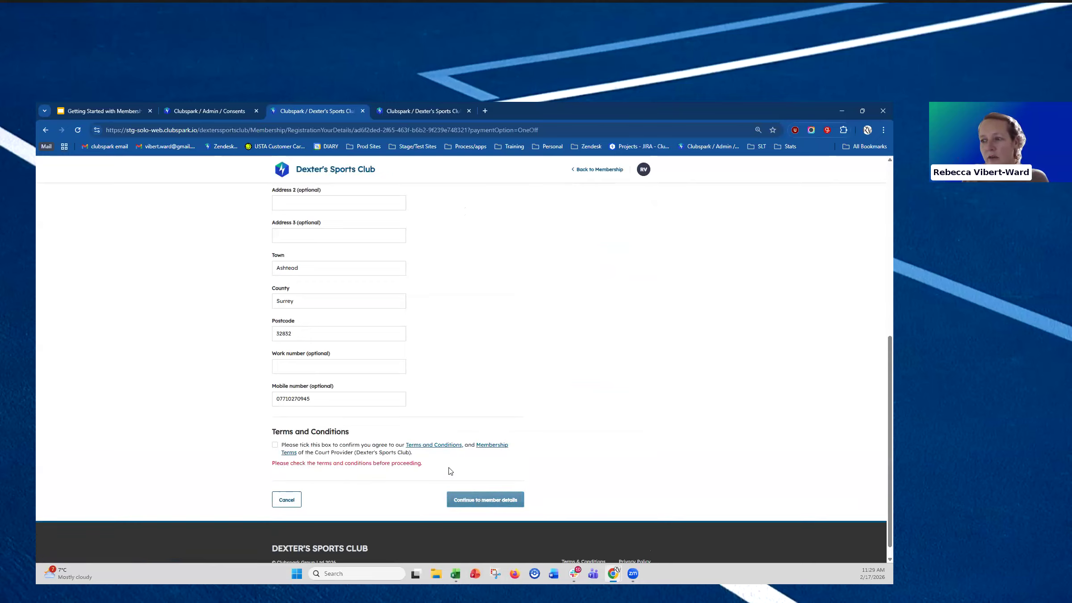
{"action": "left_click", "coordinate": [274, 445]}
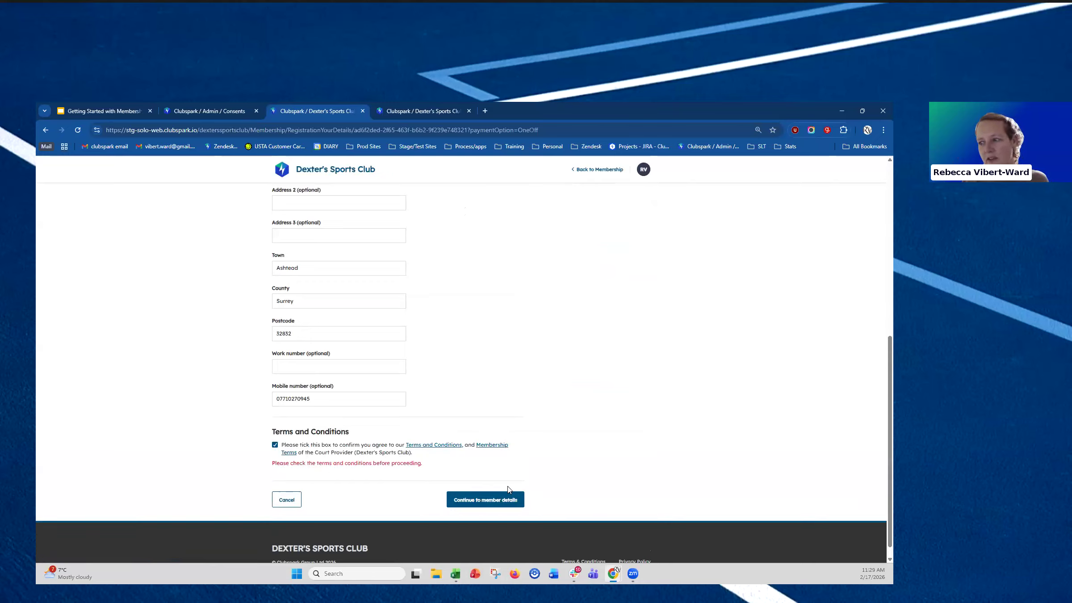
{"action": "left_click", "coordinate": [498, 499]}
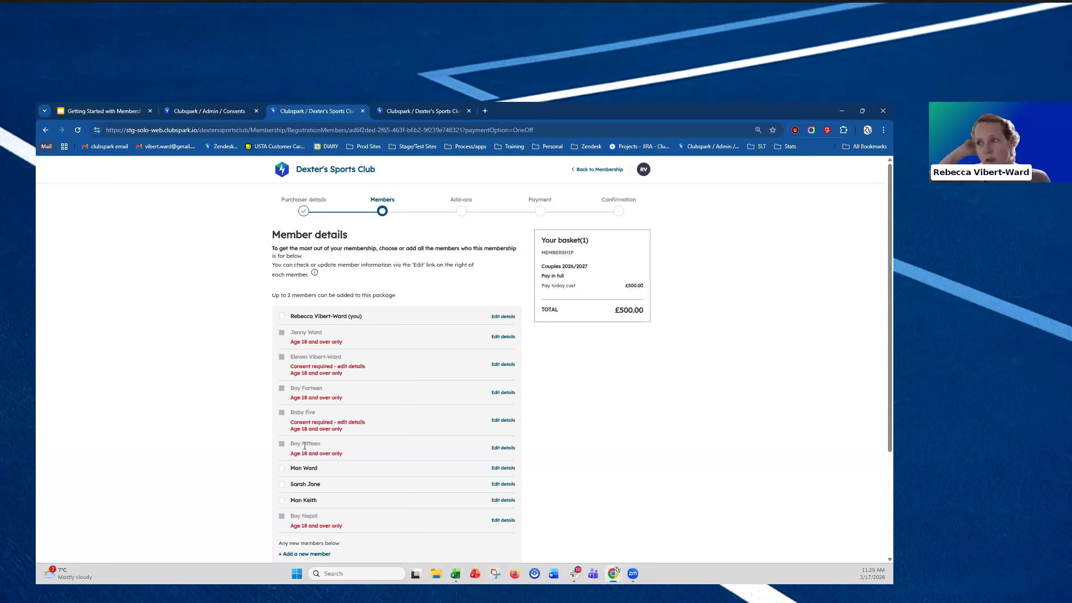
Choose the purchaser and one other adult as the two members of the couples package, and continue to the add-ons
{"action": "left_click", "coordinate": [282, 317]}
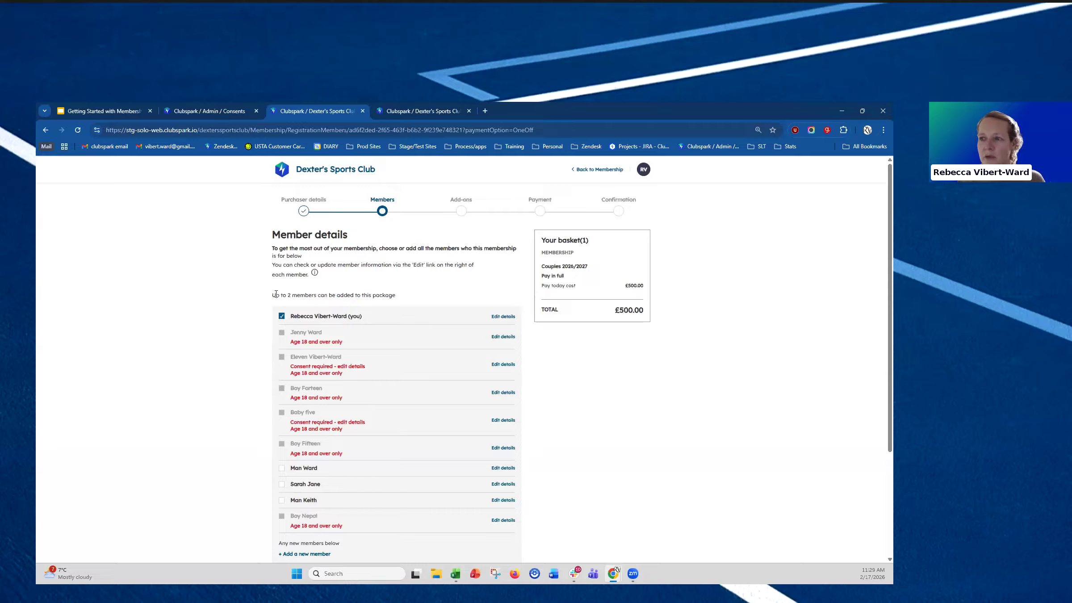
{"action": "left_click_drag", "start_coordinate": [273, 297], "coordinate": [407, 299]}
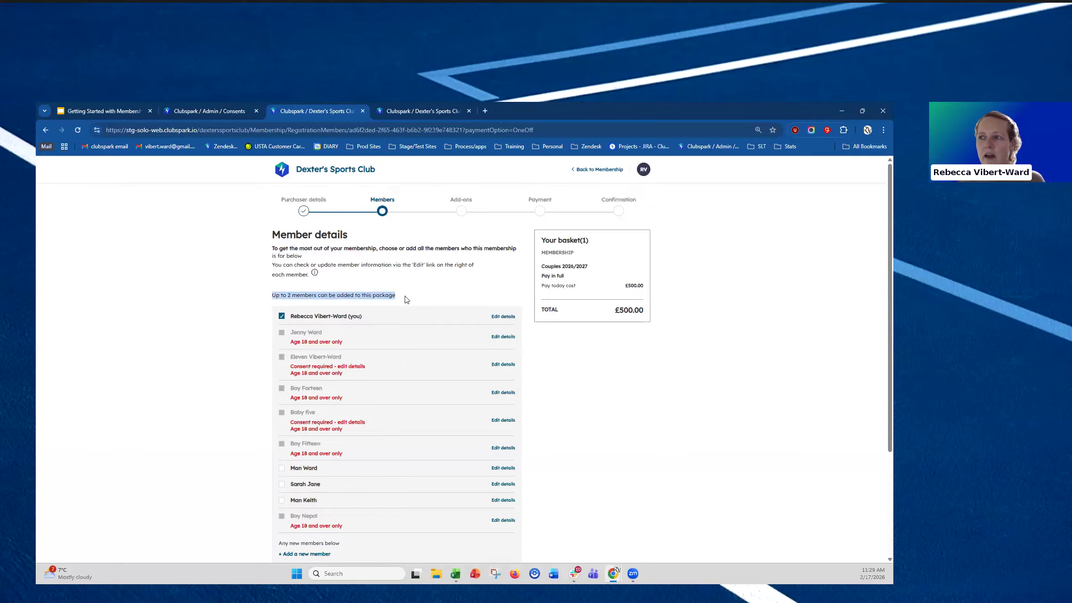
{"action": "left_click", "coordinate": [281, 469]}
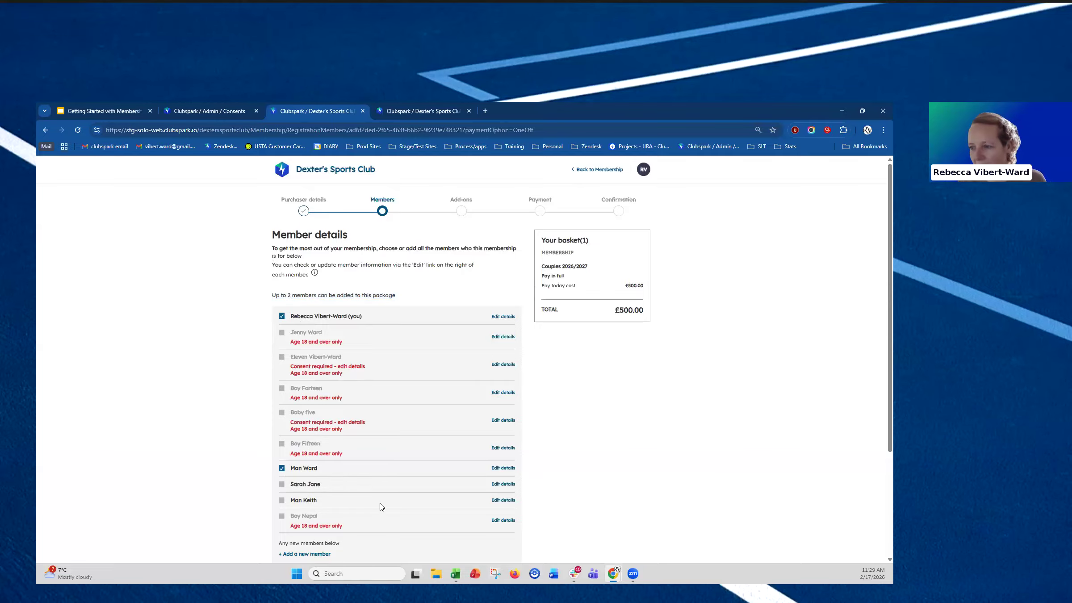
{"action": "scroll", "coordinate": [382, 508], "scroll_direction": "down", "scroll_amount": 3}
{"action": "left_click", "coordinate": [465, 472]}
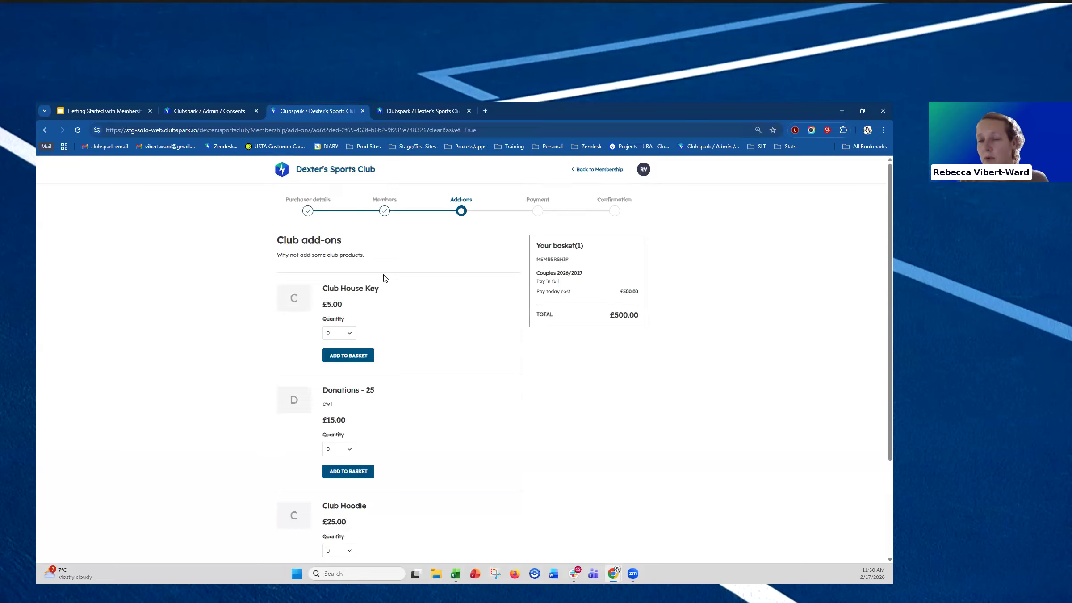
Select a quantity of 2 for Donations - 25 and 1 for Club Hoodie in the add-ons, and continue to payment
{"action": "left_click", "coordinate": [348, 336]}
{"action": "left_click", "coordinate": [344, 350]}
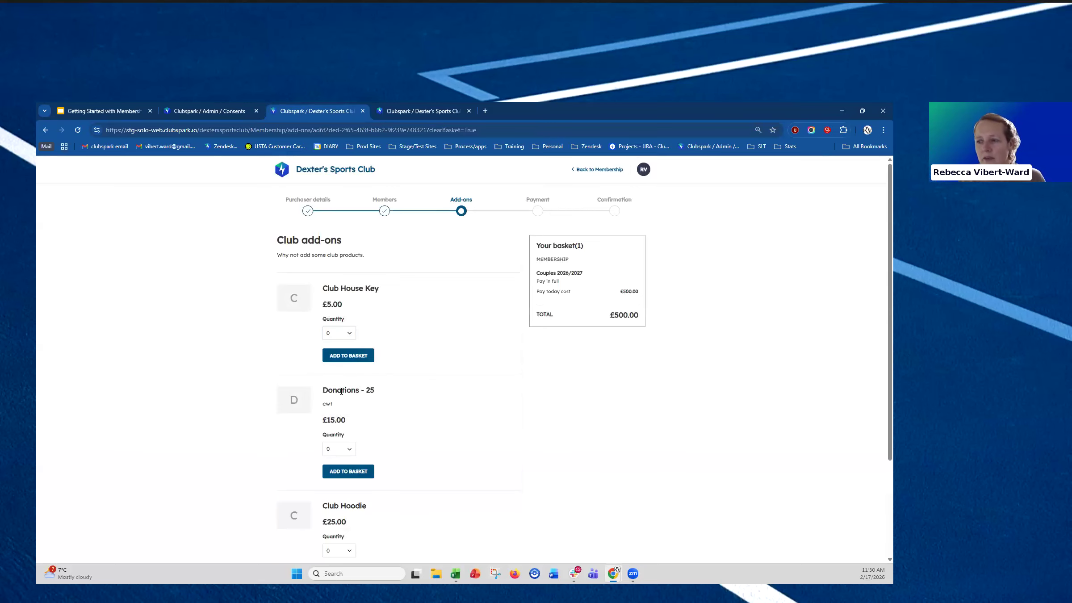
{"action": "scroll", "coordinate": [341, 402], "scroll_direction": "down", "scroll_amount": 2}
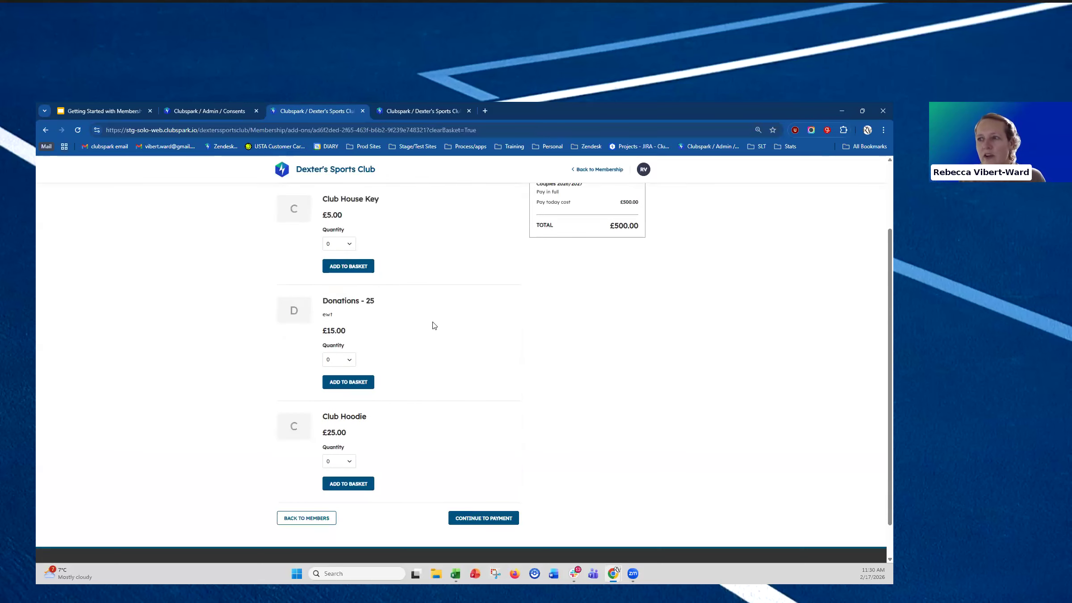
{"action": "left_click", "coordinate": [352, 361]}
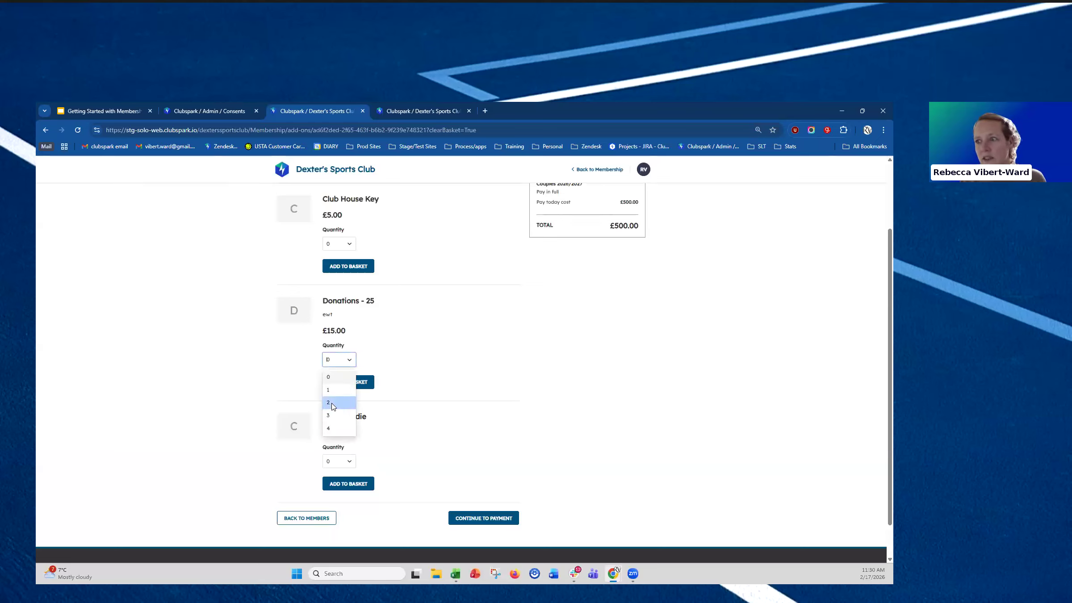
{"action": "left_click", "coordinate": [330, 403]}
{"action": "scroll", "coordinate": [491, 292], "scroll_direction": "up", "scroll_amount": 3}
{"action": "scroll", "coordinate": [397, 374], "scroll_direction": "down", "scroll_amount": 3}
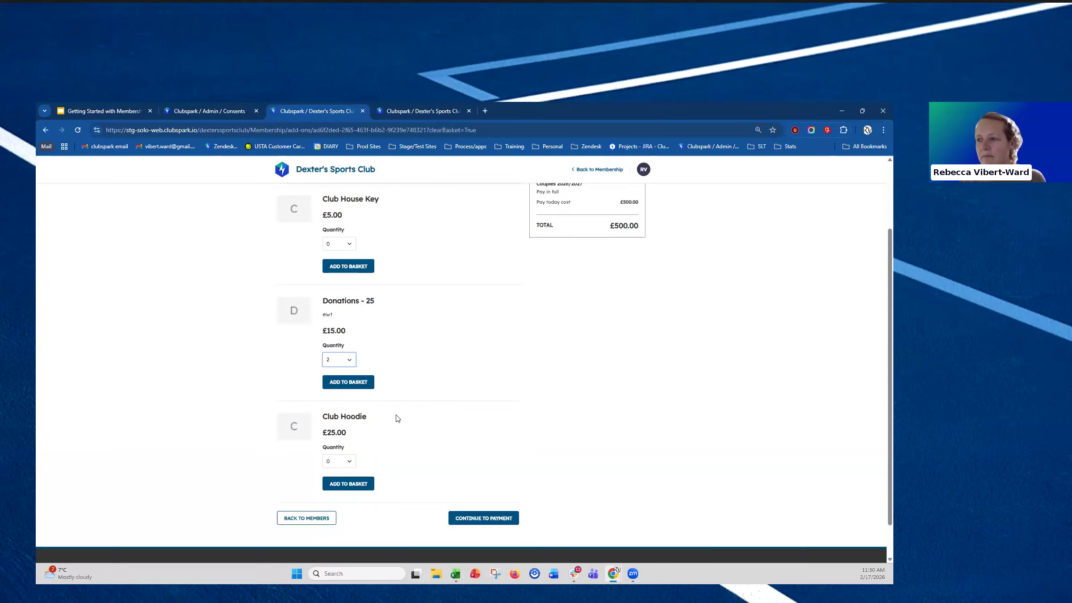
{"action": "left_click", "coordinate": [351, 461]}
{"action": "left_click", "coordinate": [328, 491]}
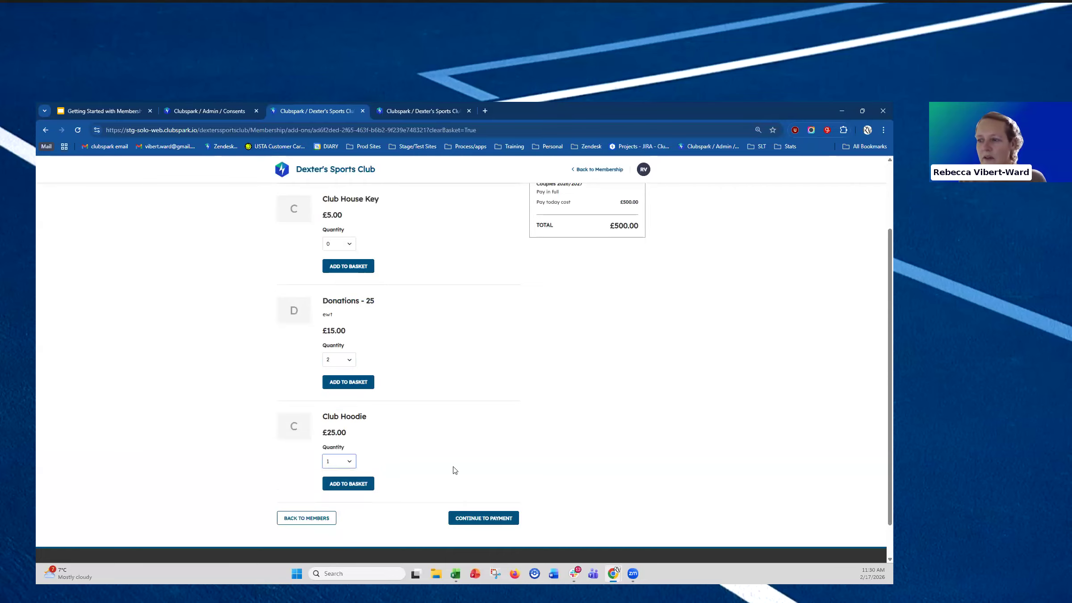
{"action": "left_click", "coordinate": [474, 518]}
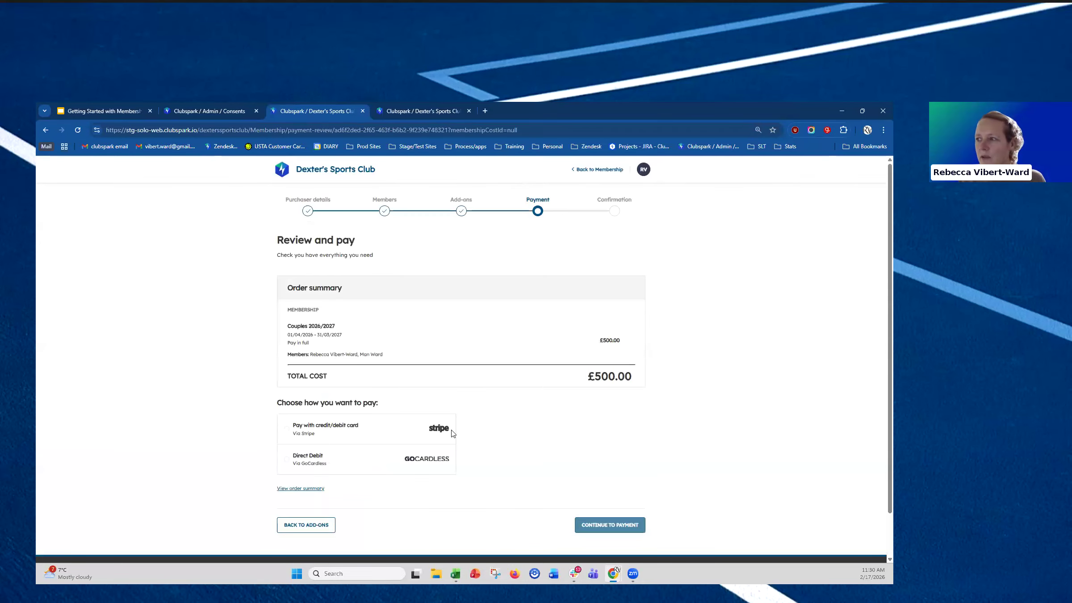
Pay for the Couples 2026/2027 membership by credit/debit card via Stripe with the saved card, and read the purchase confirmation message
{"action": "scroll", "coordinate": [447, 423], "scroll_direction": "down", "scroll_amount": 1}
{"action": "scroll", "coordinate": [402, 232], "scroll_direction": "up", "scroll_amount": 1}
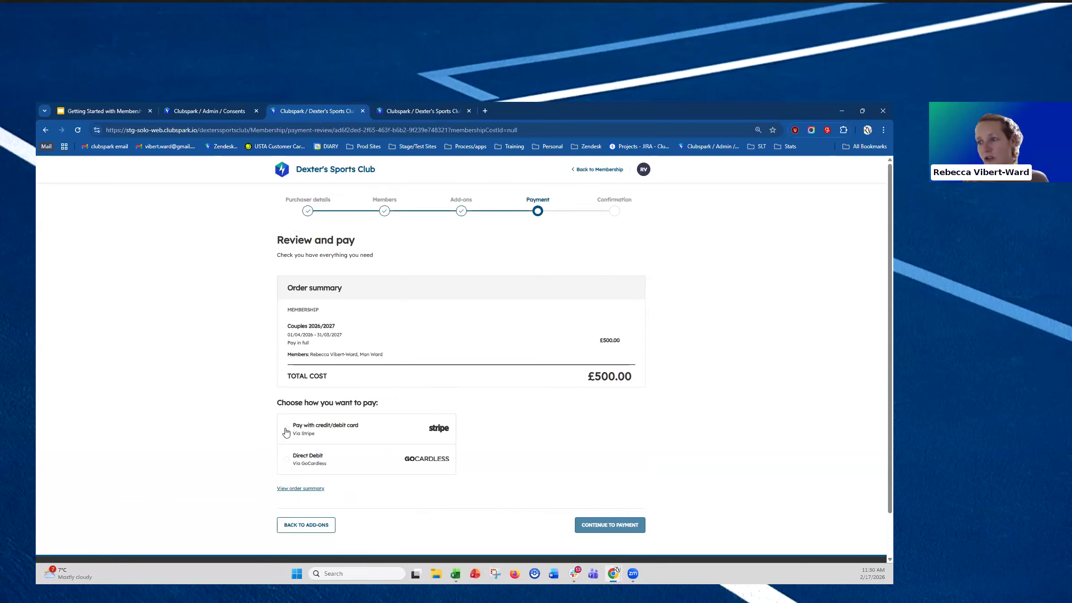
{"action": "left_click", "coordinate": [373, 431]}
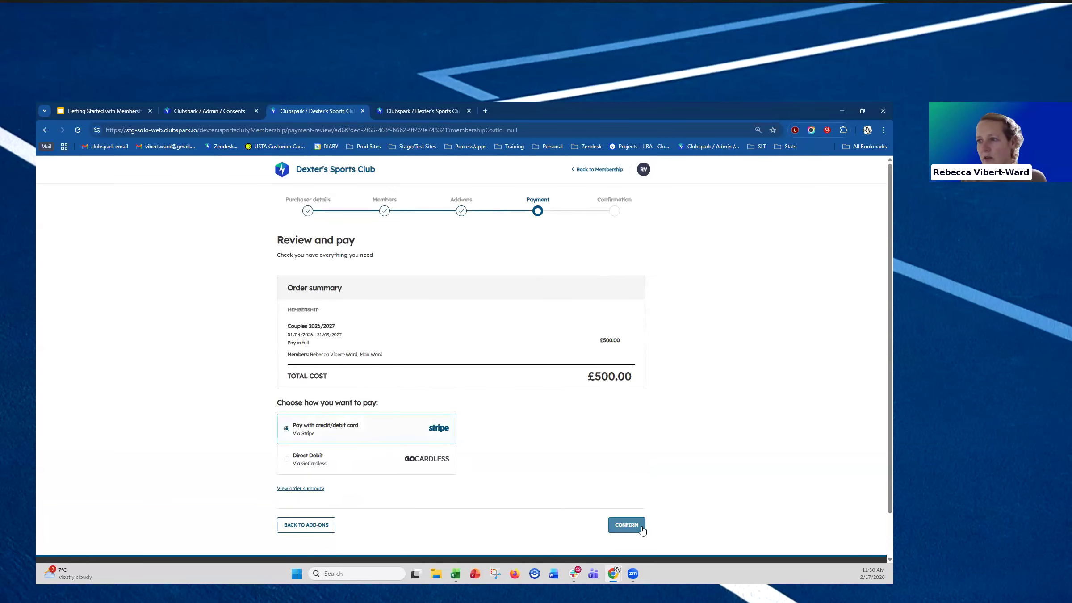
{"action": "left_click", "coordinate": [627, 525]}
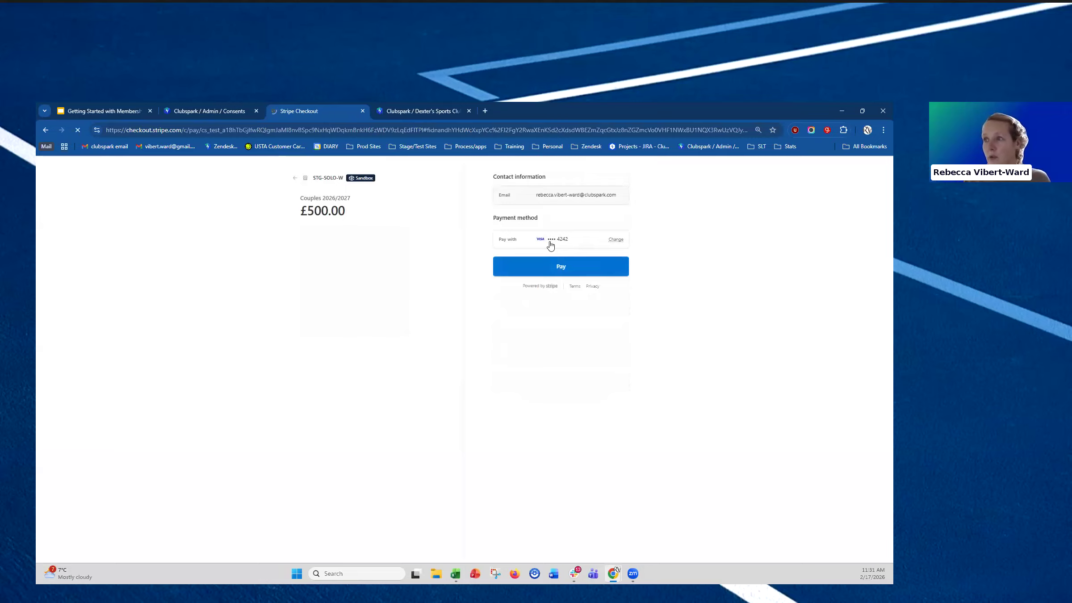
{"action": "left_click", "coordinate": [554, 265]}
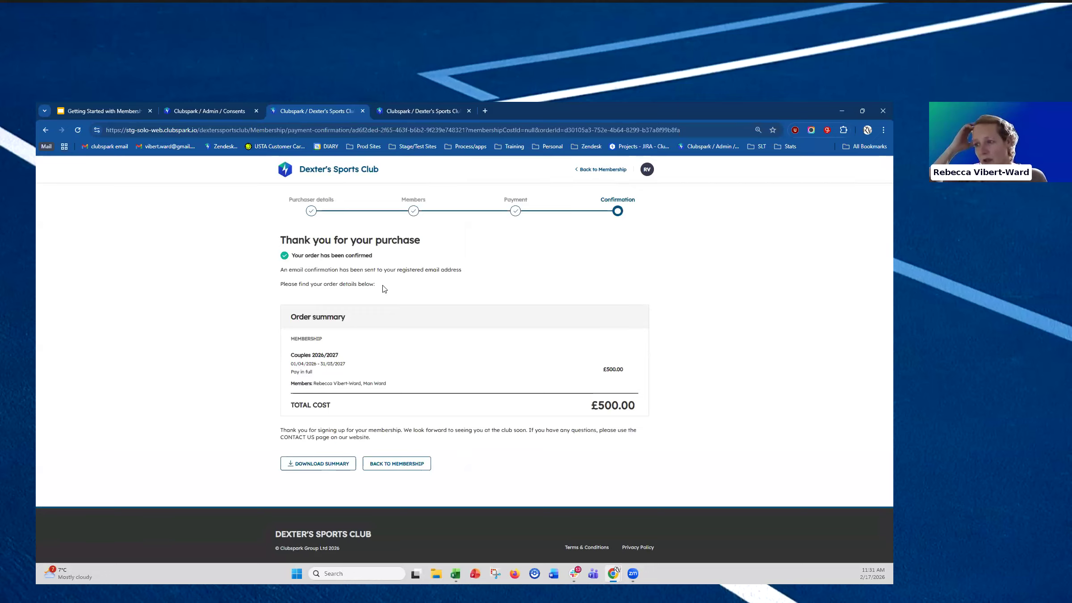
{"action": "left_click_drag", "start_coordinate": [375, 437], "coordinate": [235, 419]}
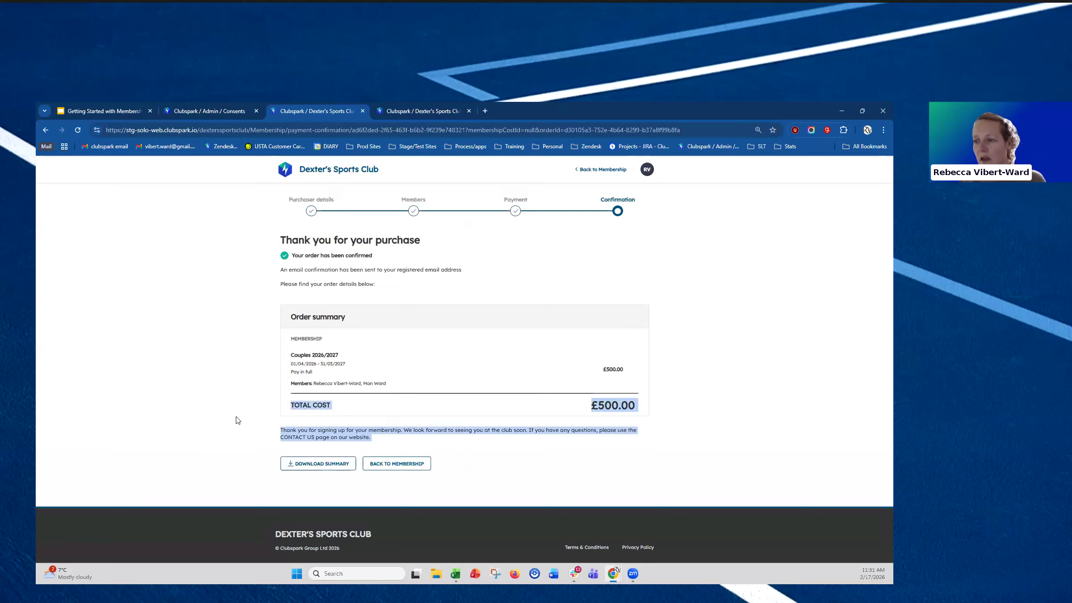
{"action": "left_click", "coordinate": [476, 451]}
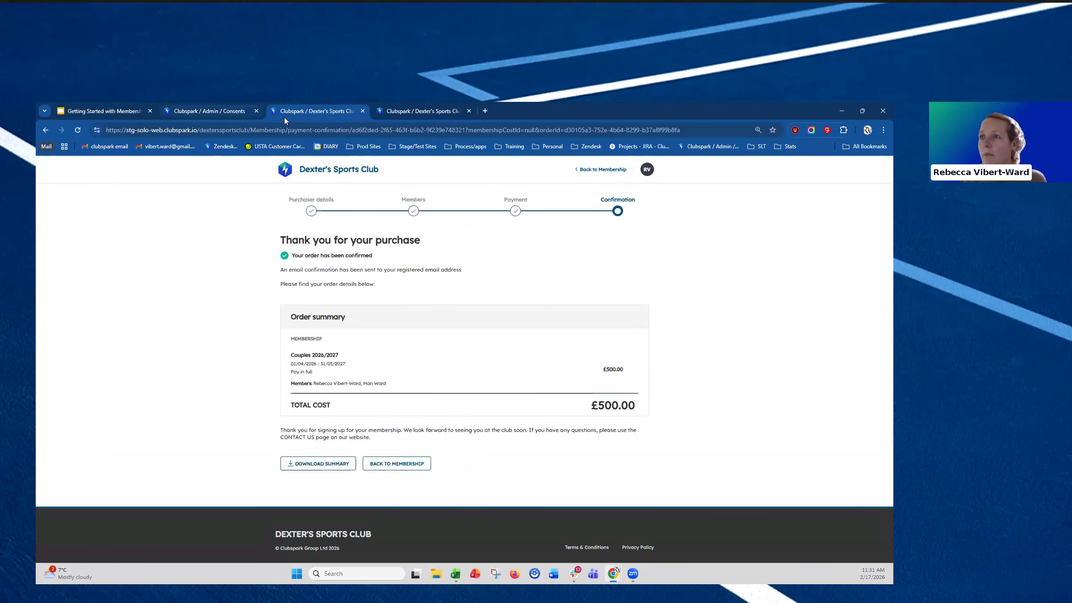
Return to the admin site's membership packages and open the members list of the Couples 2026/2027 package
{"action": "left_click", "coordinate": [210, 111]}
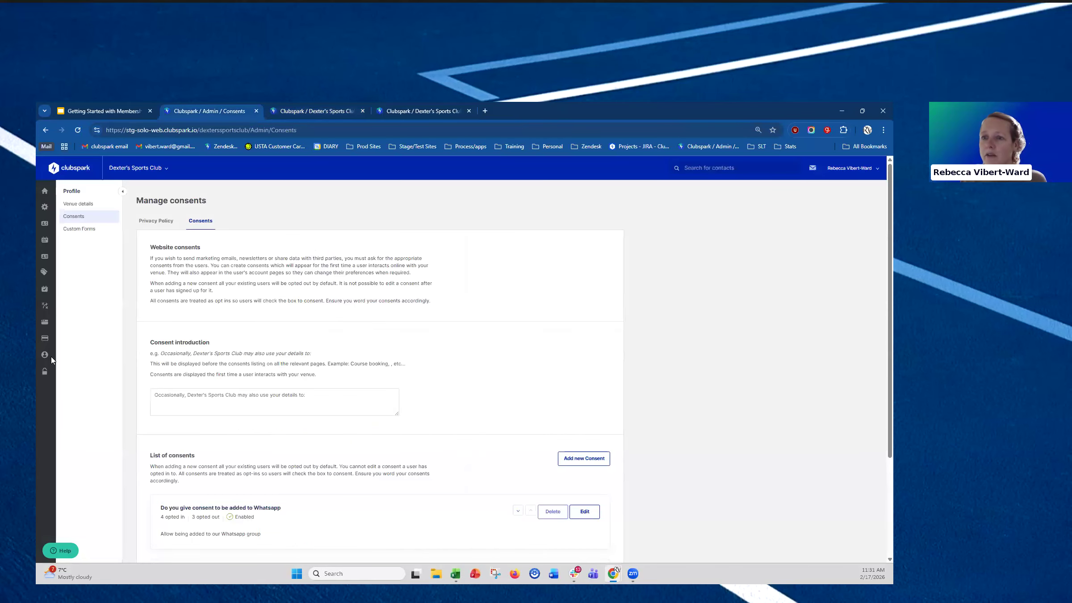
{"action": "left_click", "coordinate": [45, 258]}
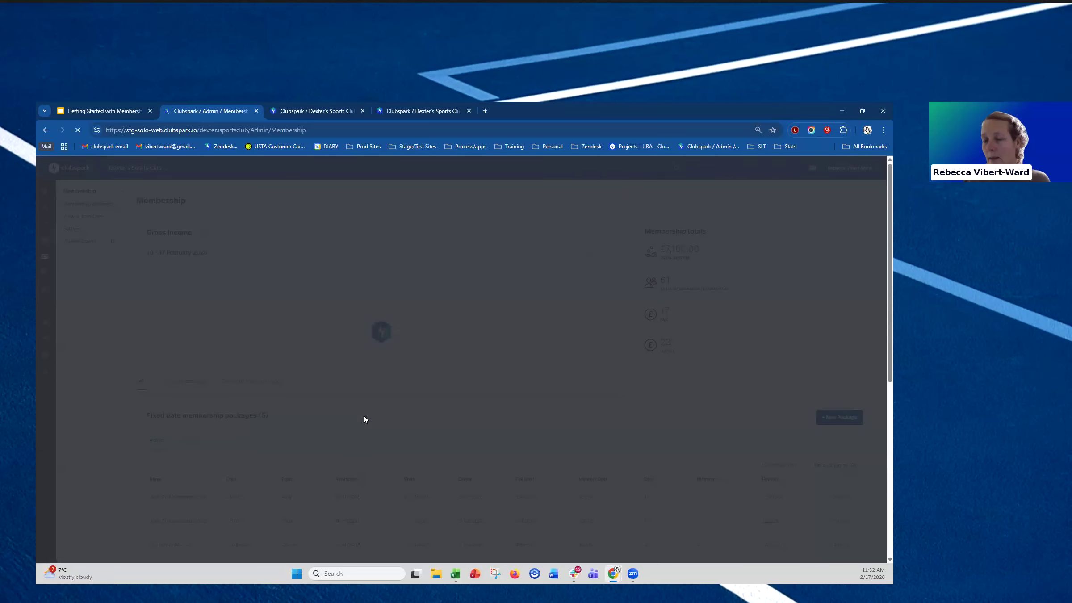
{"action": "scroll", "coordinate": [219, 401], "scroll_direction": "down", "scroll_amount": 3}
{"action": "scroll", "coordinate": [218, 401], "scroll_direction": "down", "scroll_amount": 3}
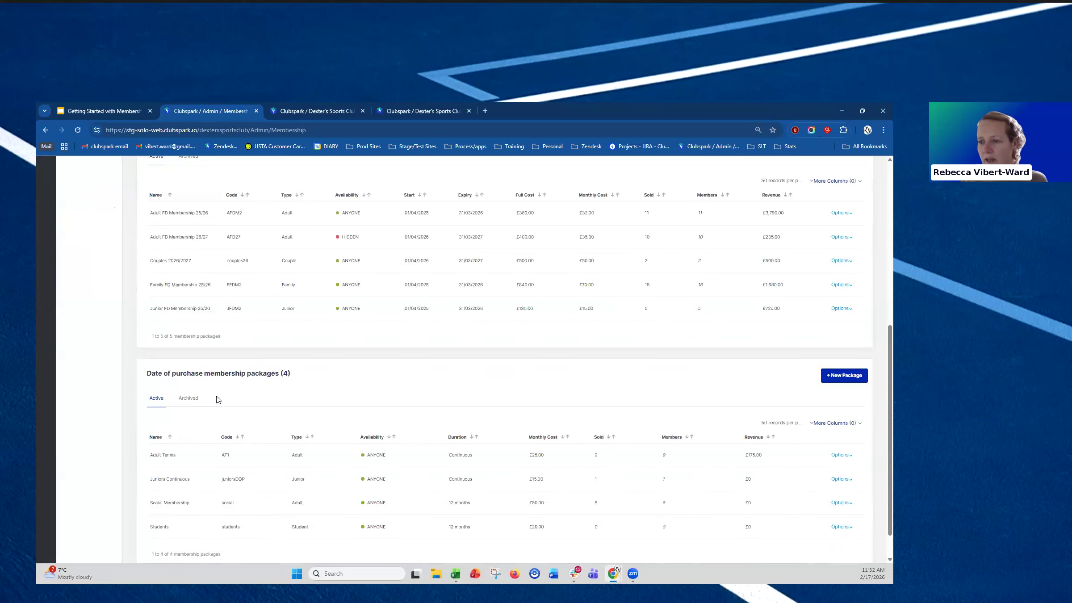
{"action": "scroll", "coordinate": [156, 306], "scroll_direction": "up", "scroll_amount": 1}
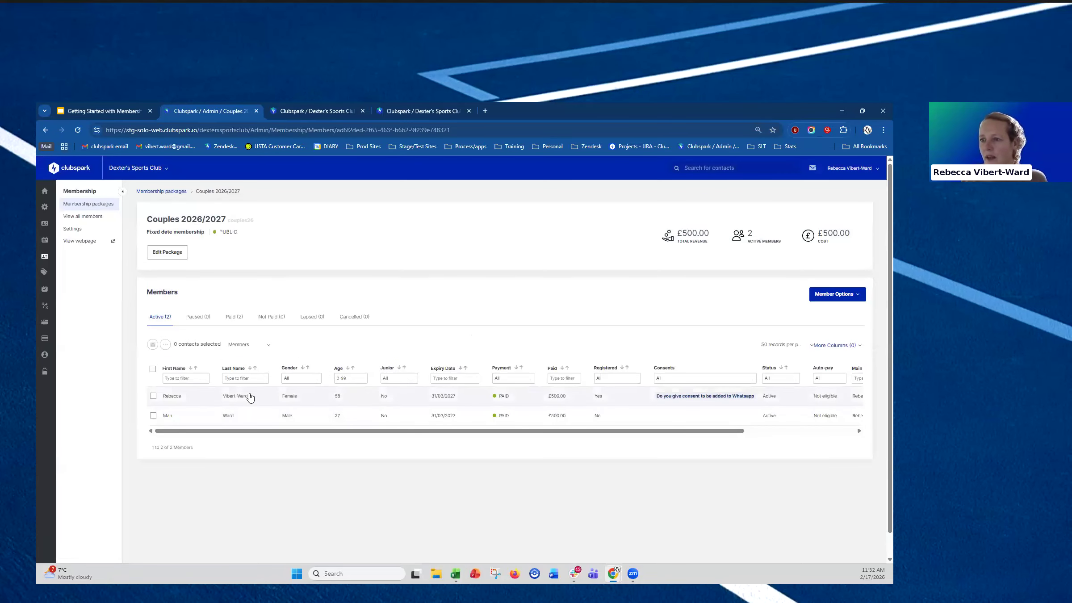
Show the main contacts of the couples package, check the main contact's membership status and payment, and return to the package
{"action": "left_click", "coordinate": [268, 345]}
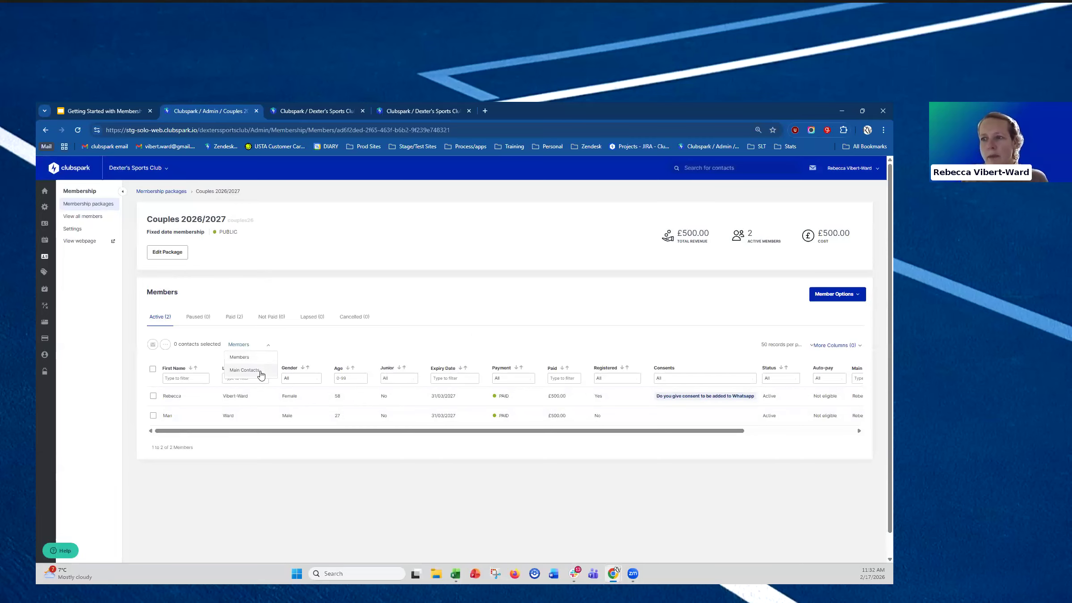
{"action": "left_click", "coordinate": [260, 374]}
{"action": "left_click", "coordinate": [247, 396]}
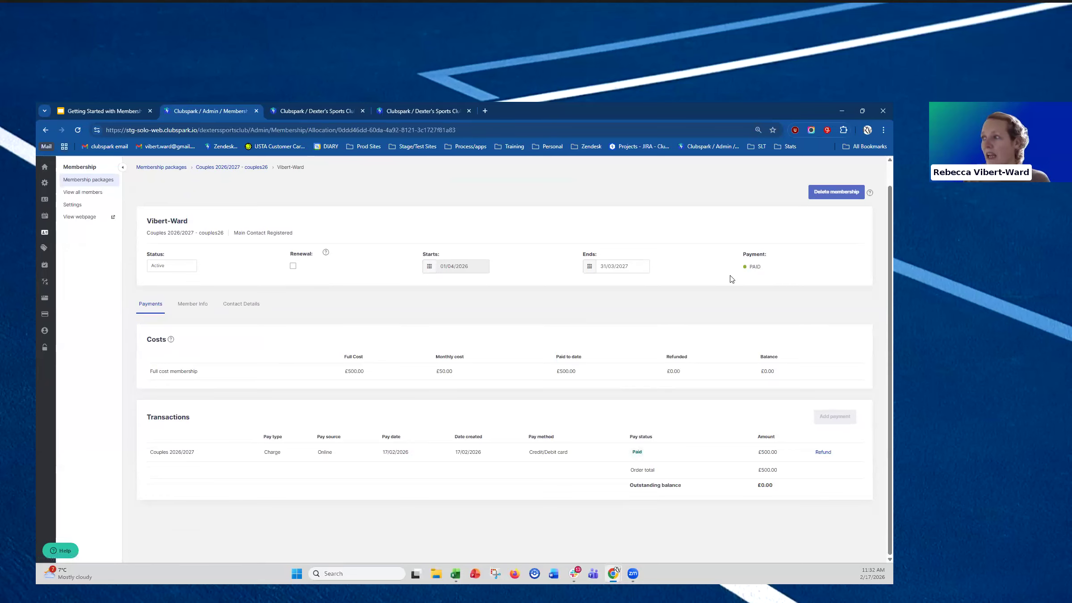
{"action": "left_click_drag", "start_coordinate": [767, 267], "coordinate": [736, 268]}
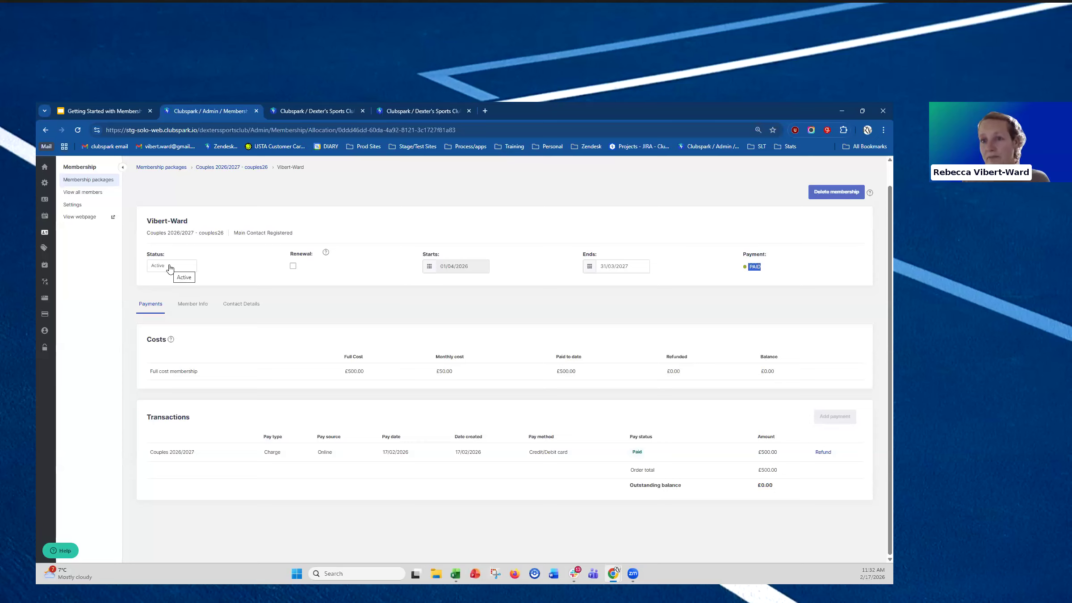
{"action": "left_click", "coordinate": [230, 170]}
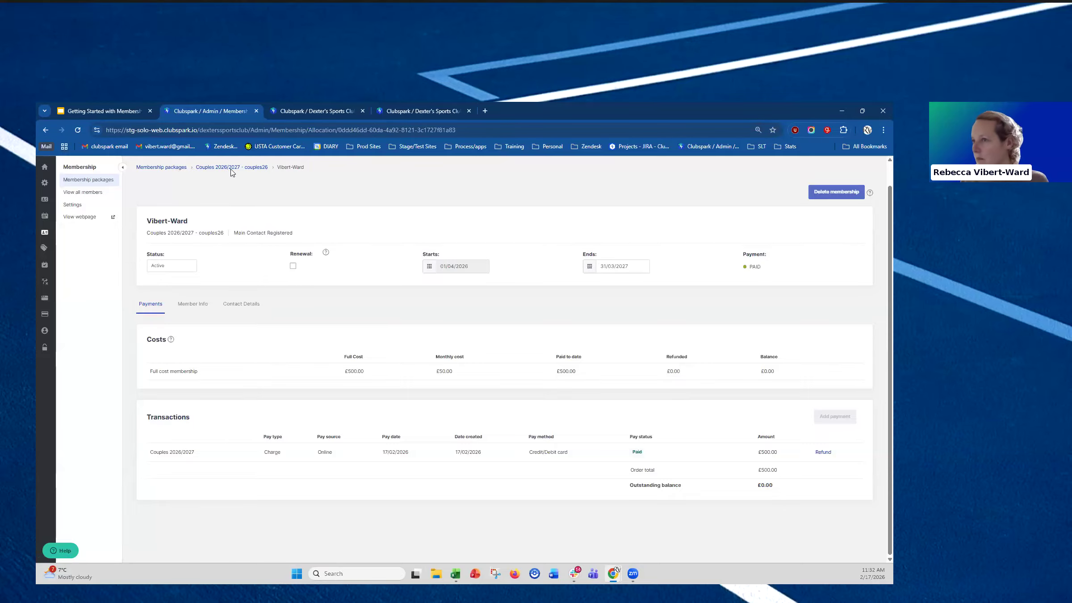
{"action": "left_click", "coordinate": [231, 167]}
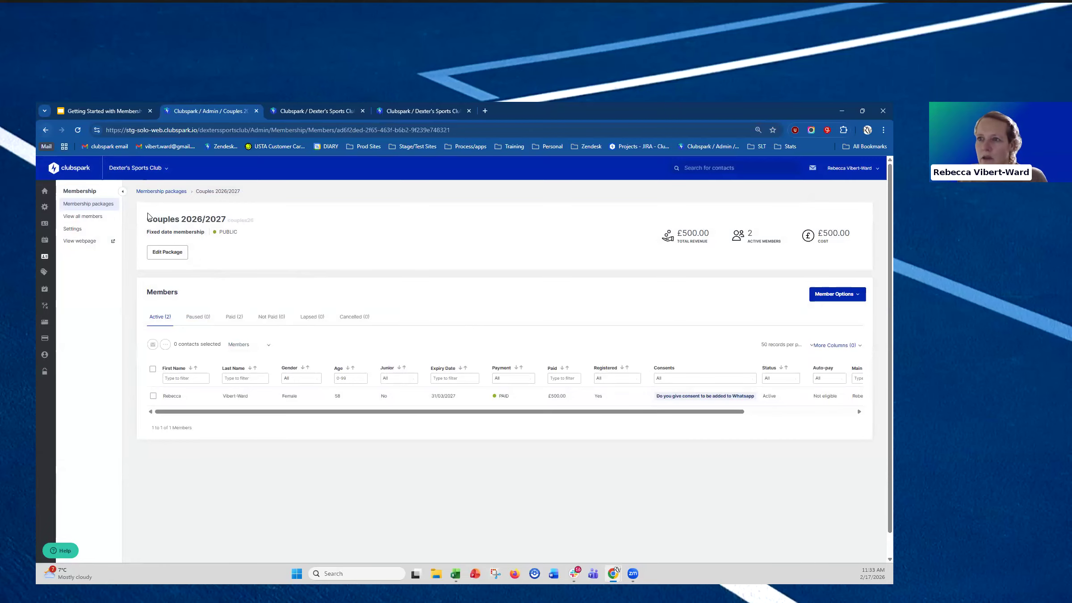
Open the Adult FD Membership 25/26 package, select all its members and start an email to them
{"action": "left_click", "coordinate": [152, 192]}
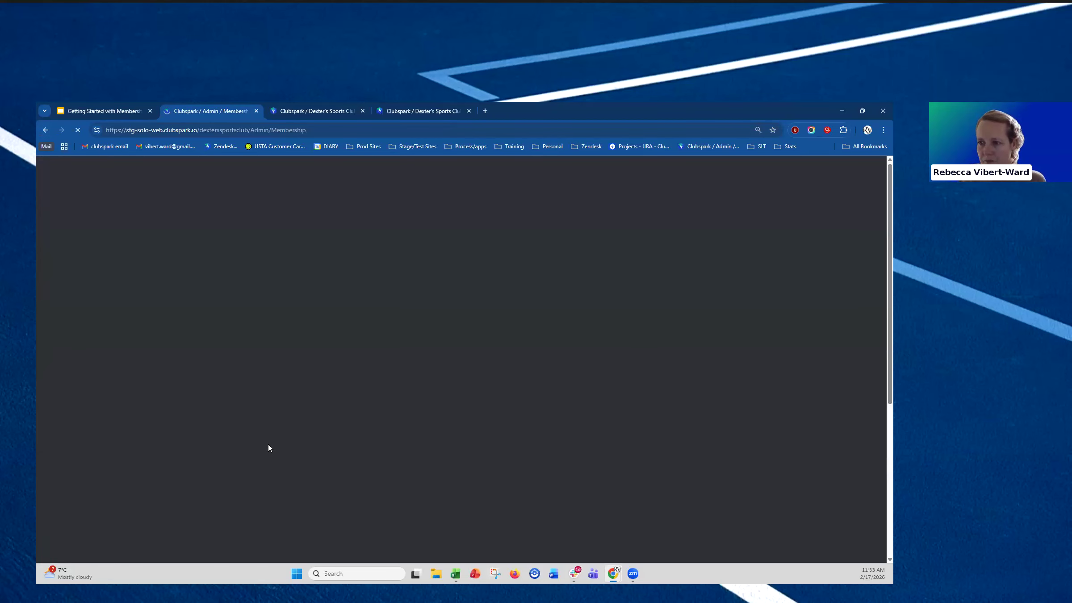
{"action": "scroll", "coordinate": [211, 418], "scroll_direction": "down", "scroll_amount": 3}
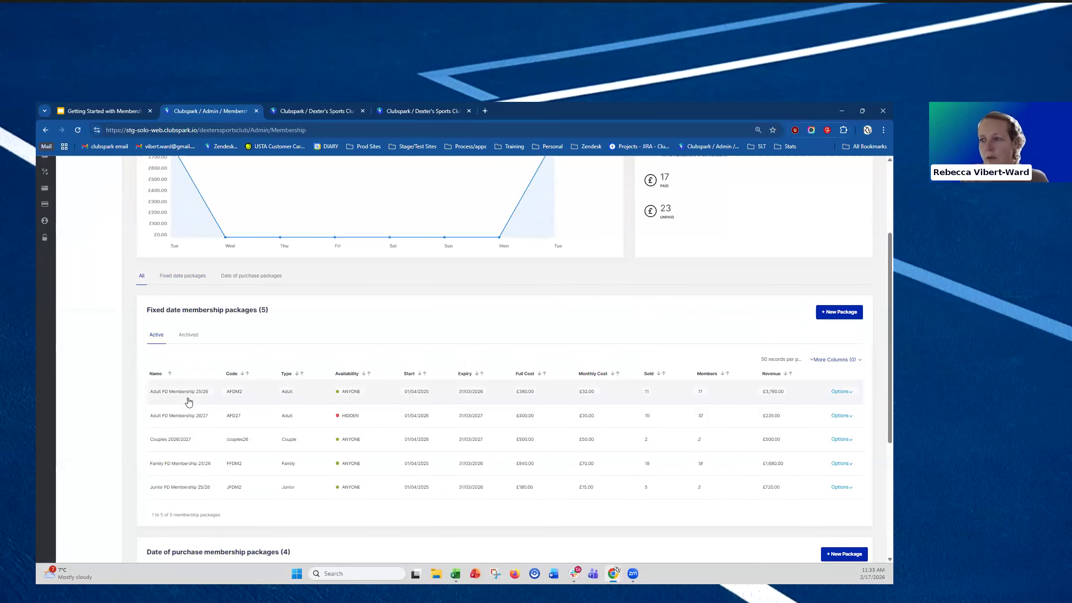
{"action": "left_click", "coordinate": [188, 402]}
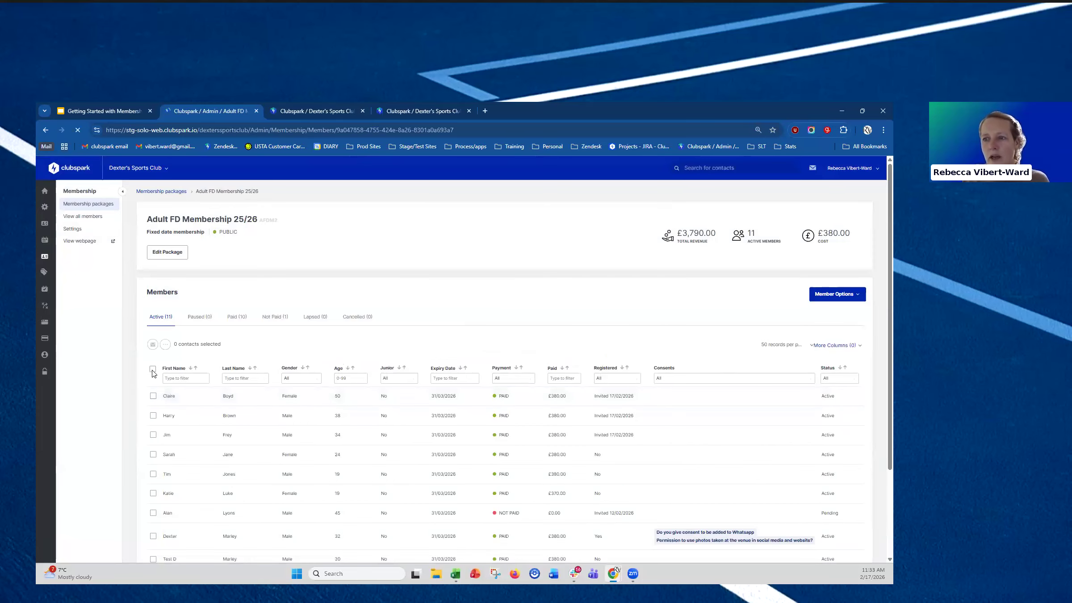
{"action": "left_click", "coordinate": [153, 369]}
{"action": "left_click", "coordinate": [153, 344]}
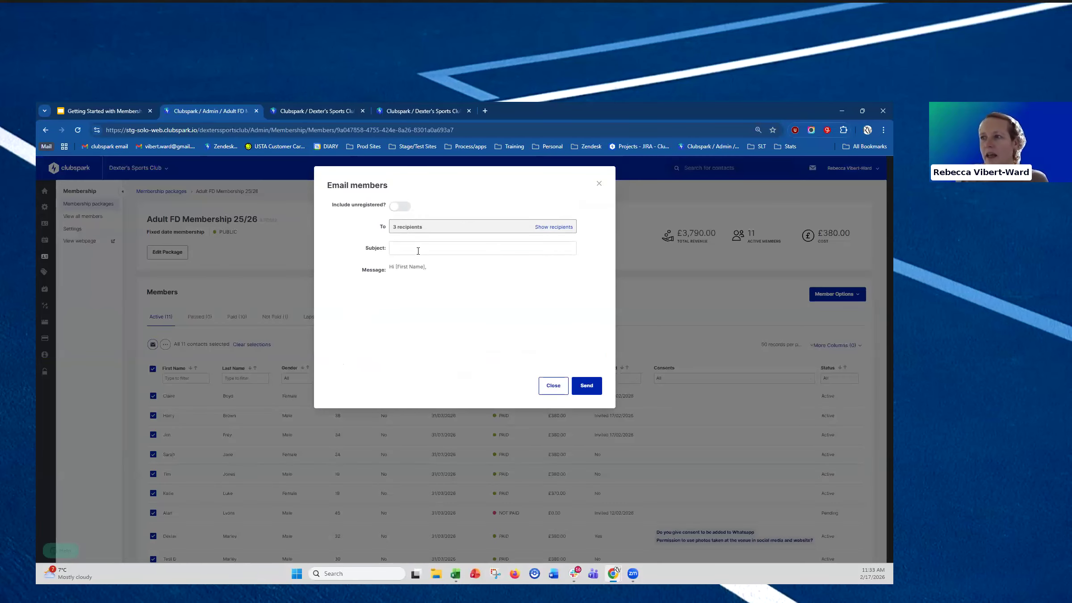
Send the selected members an email with the subject "hello" and a short placeholder message, and dismiss the email dialog
{"action": "left_click", "coordinate": [418, 251]}
{"action": "left_click", "coordinate": [411, 248]}
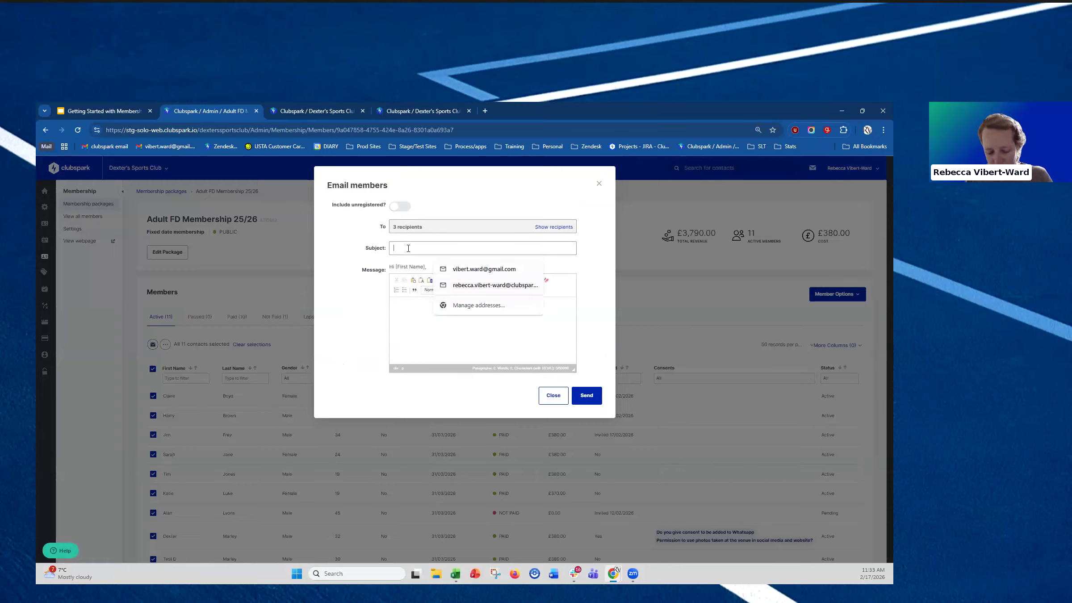
{"action": "type", "text": "eloo"}
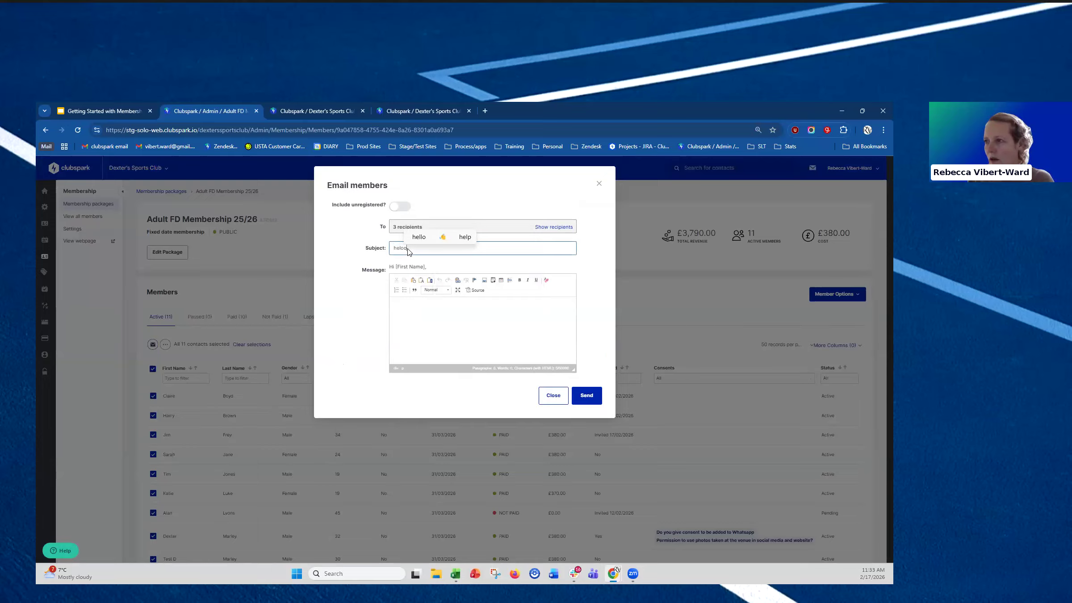
{"action": "type", "text": "lon"}
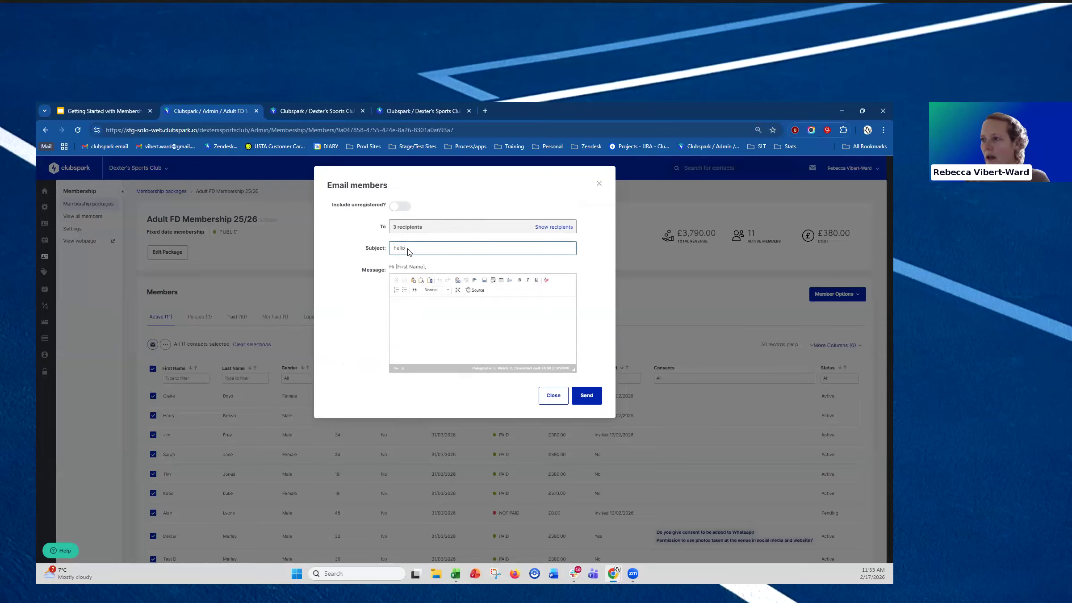
{"action": "left_click", "coordinate": [417, 303]}
{"action": "type", "text": "dssdgete"}
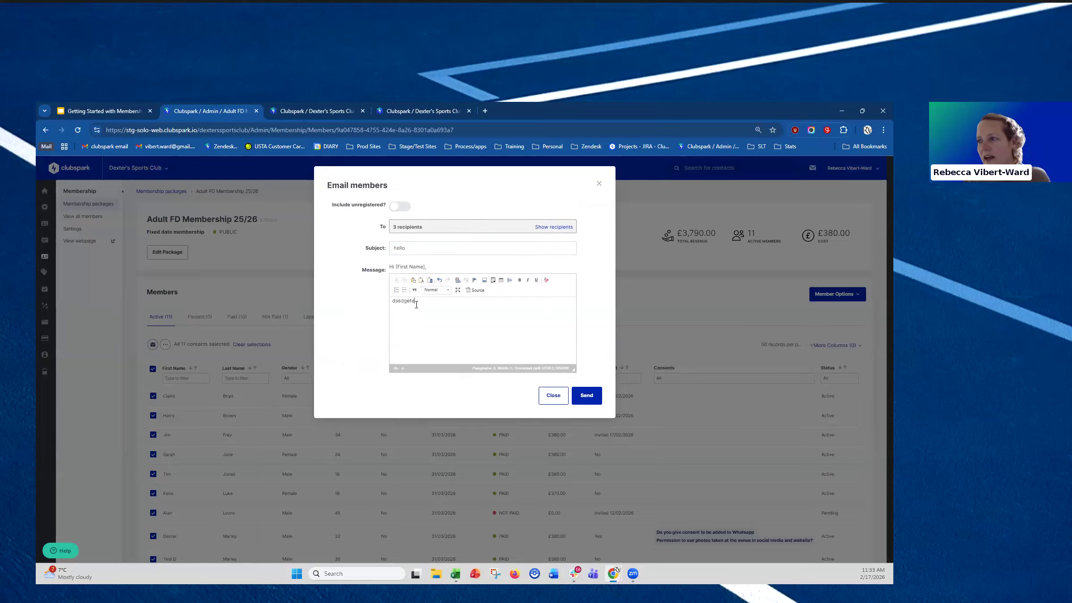
{"action": "left_click", "coordinate": [596, 396]}
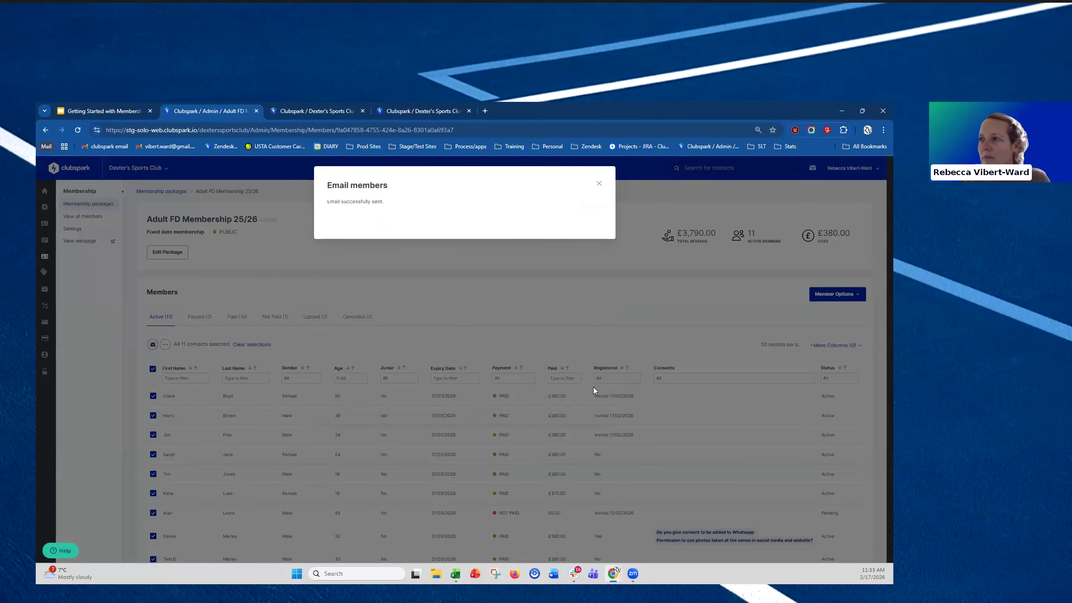
{"action": "left_click", "coordinate": [599, 187]}
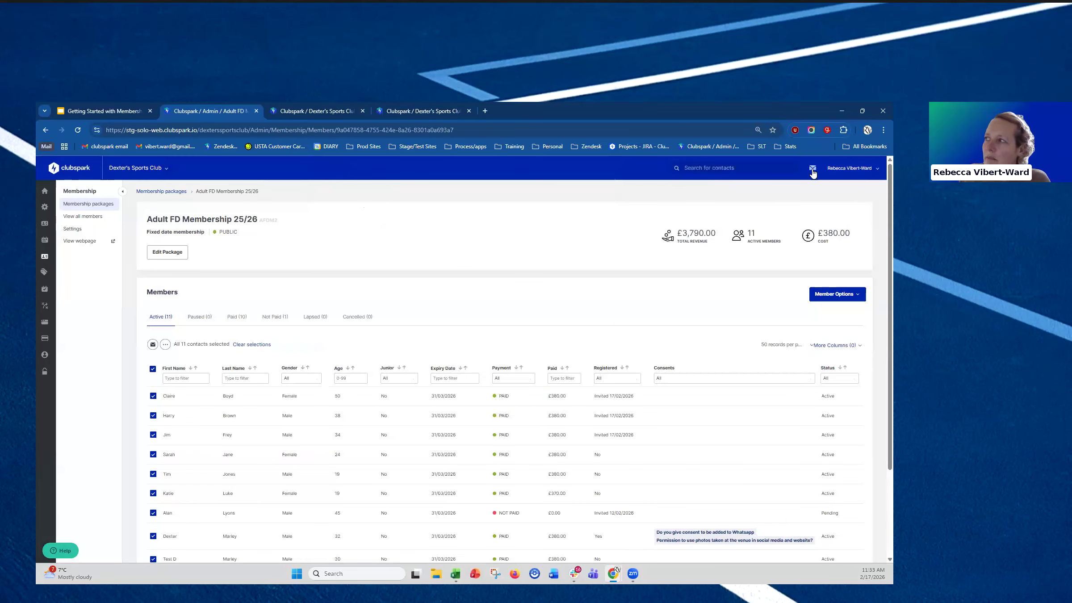
Open the club's sent email log and show only the emails sent today
{"action": "left_click", "coordinate": [812, 169]}
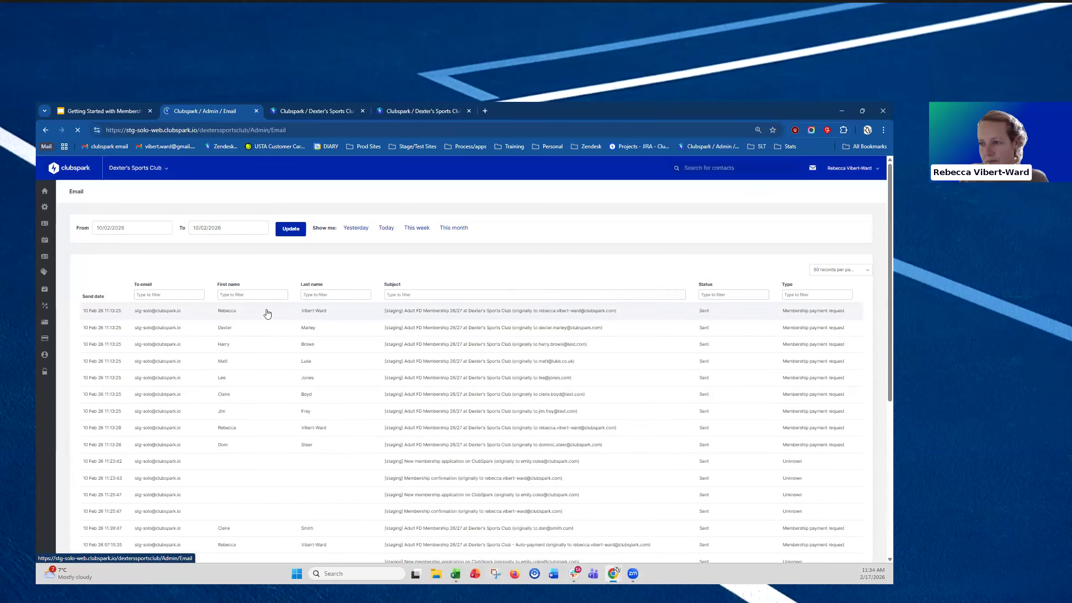
{"action": "scroll", "coordinate": [267, 310], "scroll_direction": "down", "scroll_amount": 4}
{"action": "scroll", "coordinate": [292, 264], "scroll_direction": "up", "scroll_amount": 4}
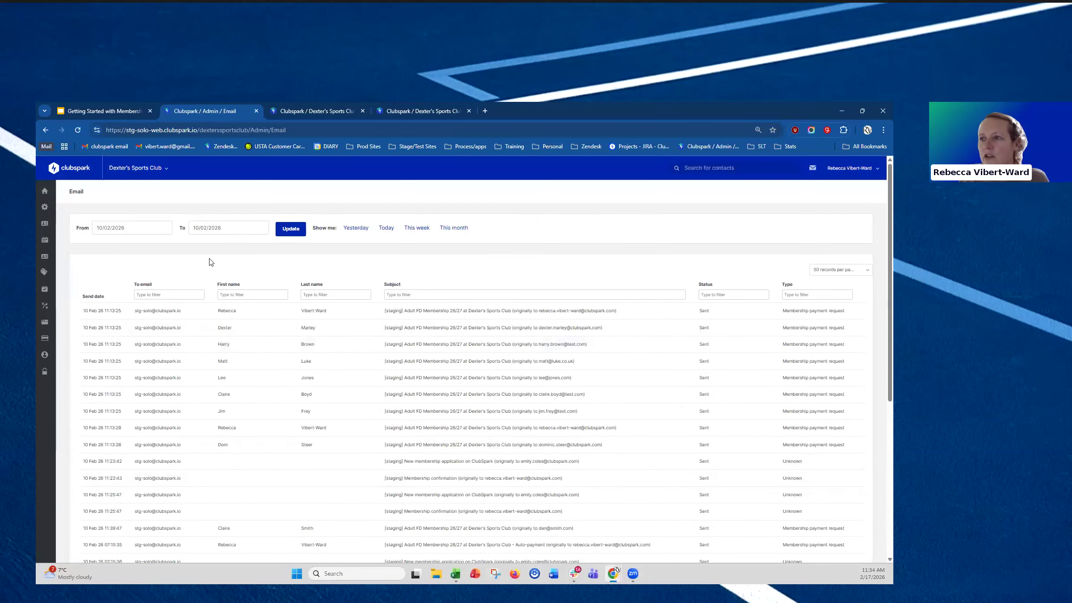
{"action": "left_click", "coordinate": [386, 228]}
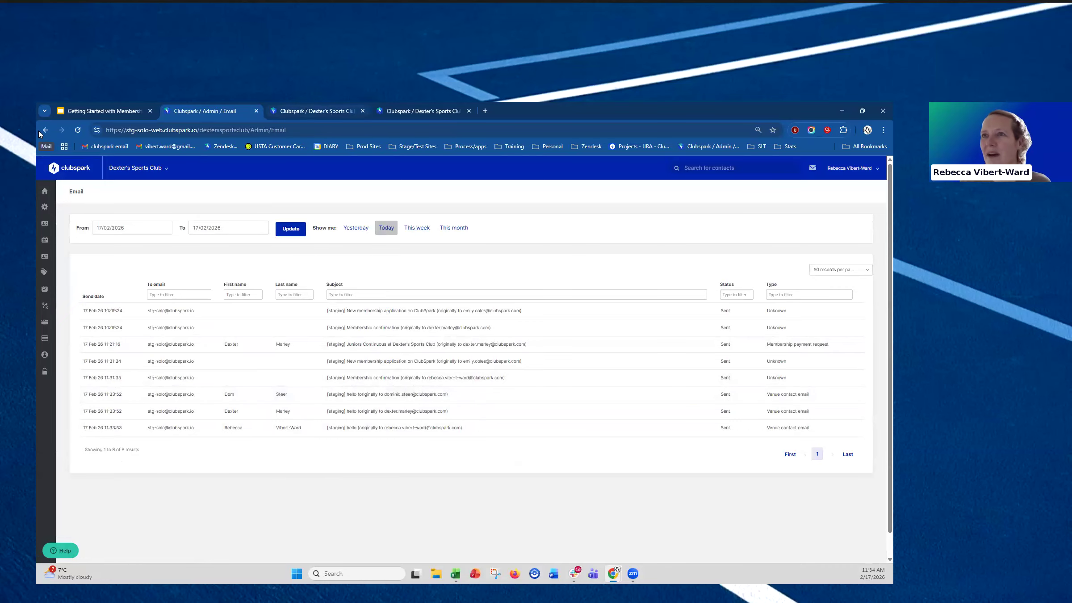
Switch to the Getting Started with Membership slides, present from the Key Features slide and advance to Key Membership Features
{"action": "mouse_move", "coordinate": [101, 108]}
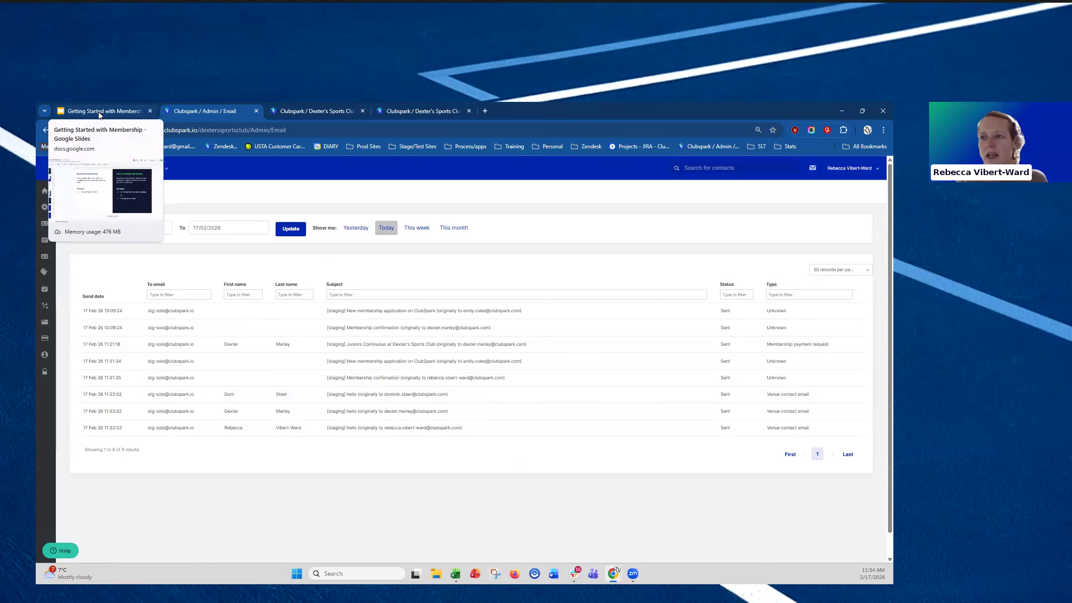
{"action": "left_click", "coordinate": [99, 112]}
{"action": "scroll", "coordinate": [107, 421], "scroll_direction": "down", "scroll_amount": 3}
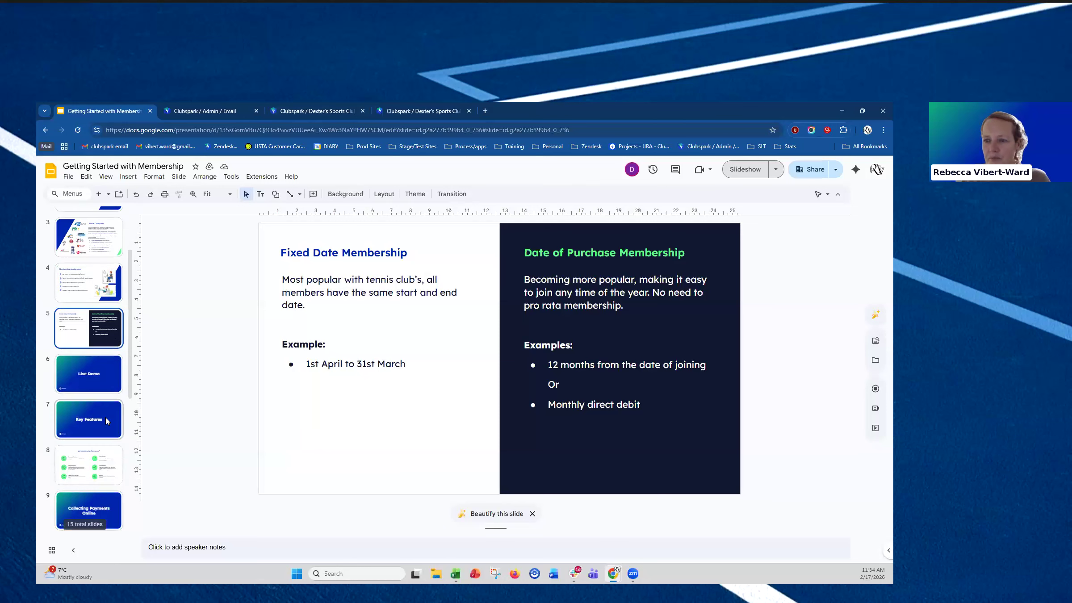
{"action": "left_click", "coordinate": [107, 421]}
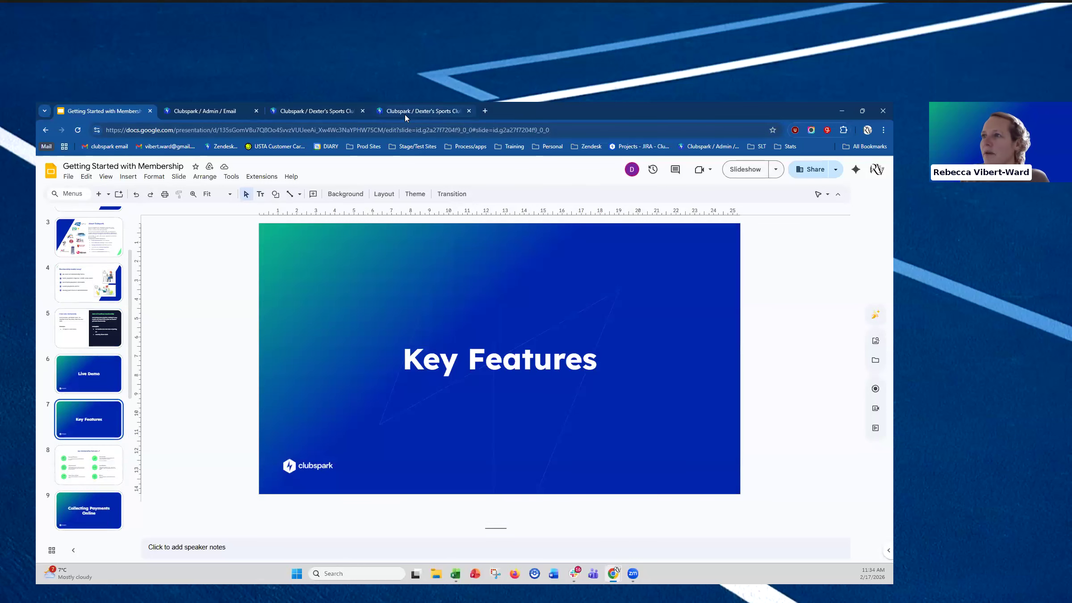
{"action": "left_click", "coordinate": [745, 169]}
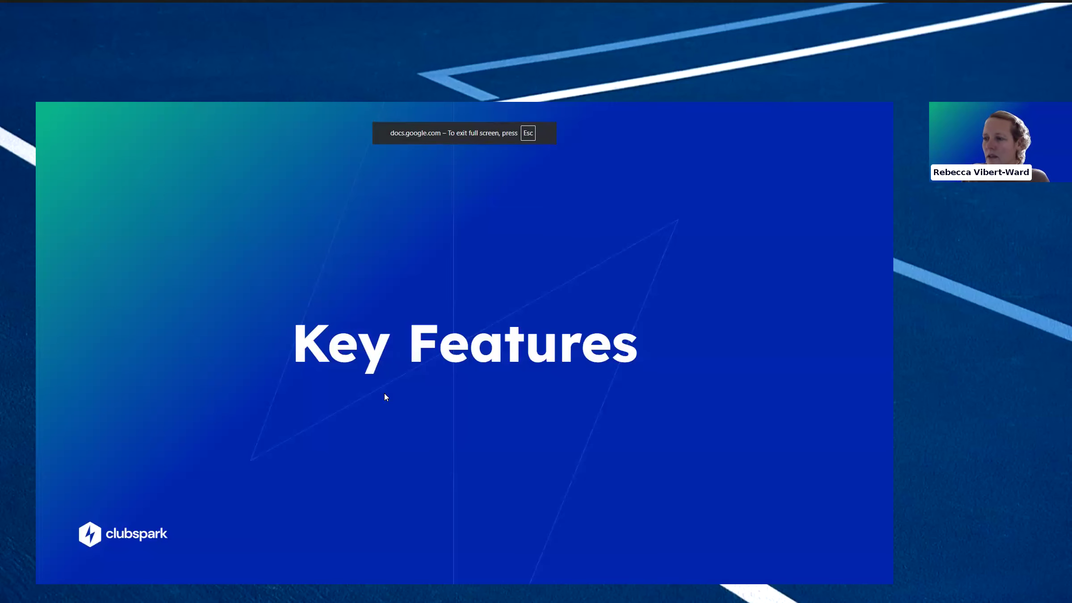
{"action": "key", "text": "Right"}
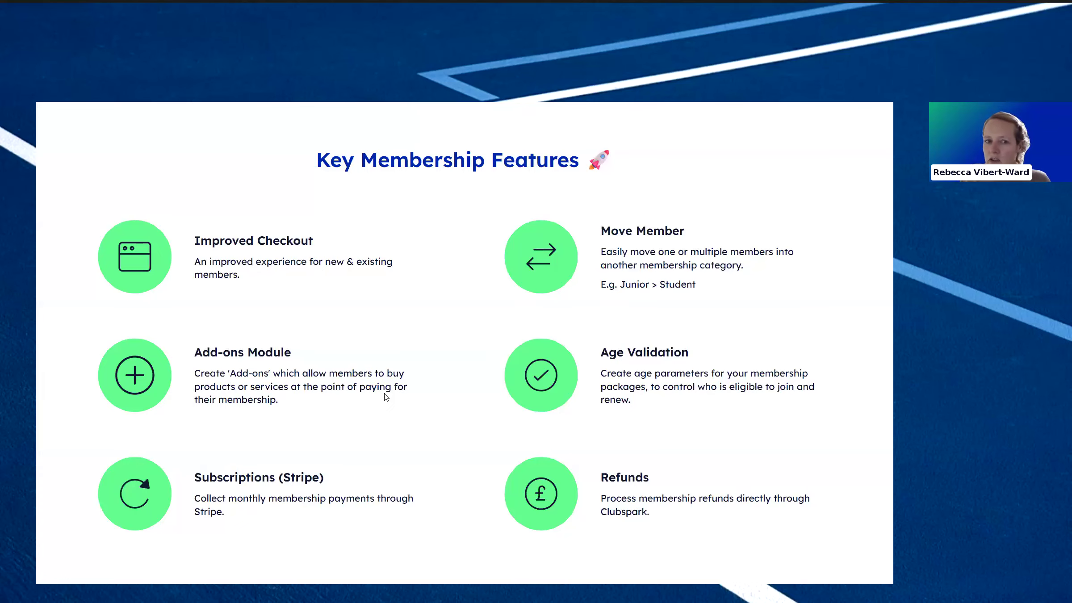
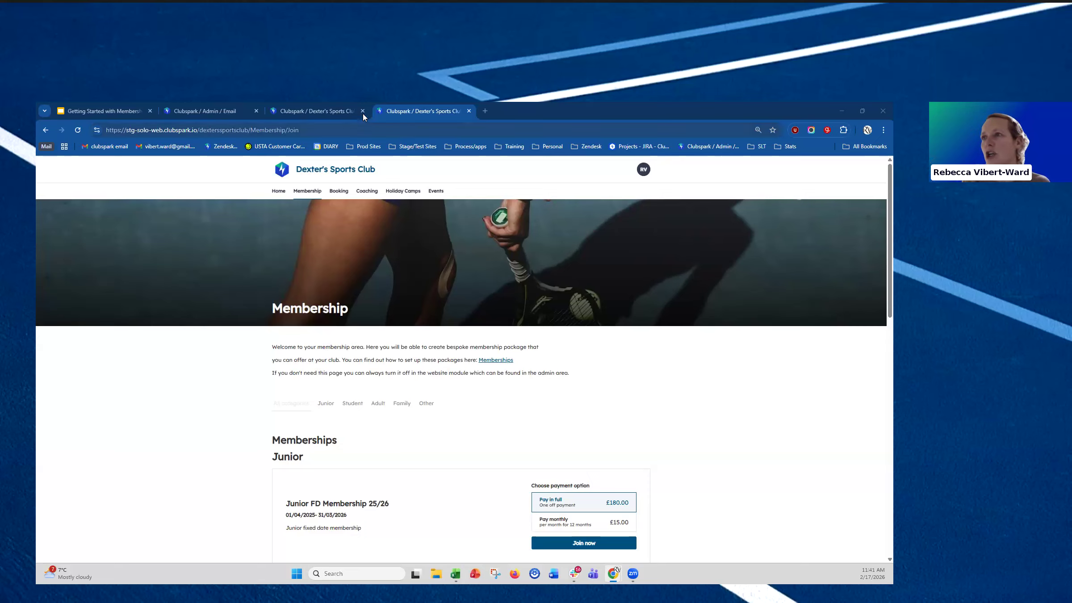
Go back to the Clubspark admin site's membership packages and open the Couples 2026/2027 package
{"action": "left_click", "coordinate": [299, 111]}
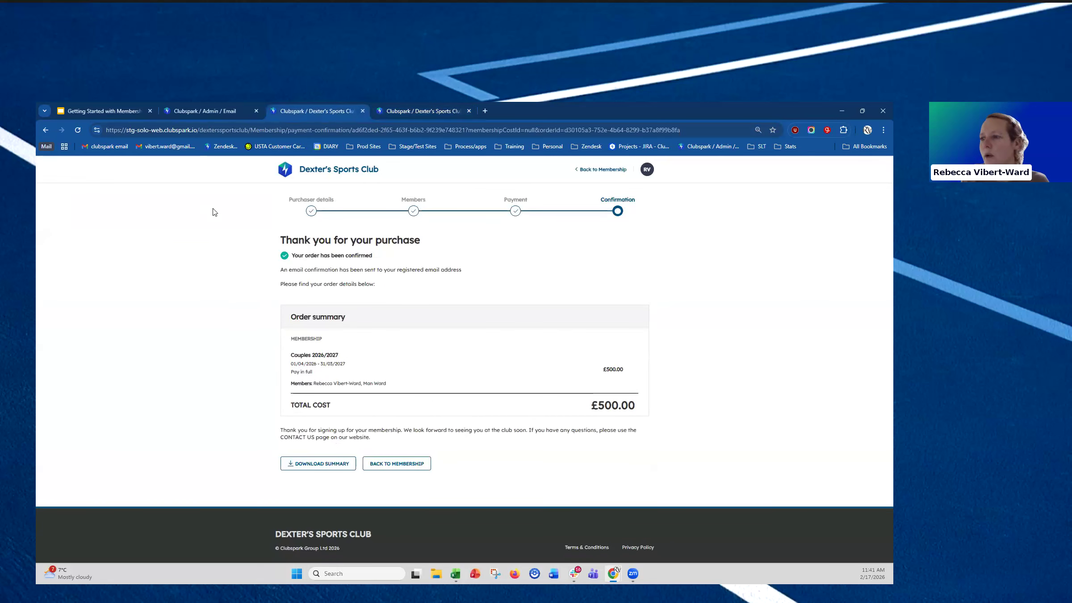
{"action": "left_click", "coordinate": [211, 111]}
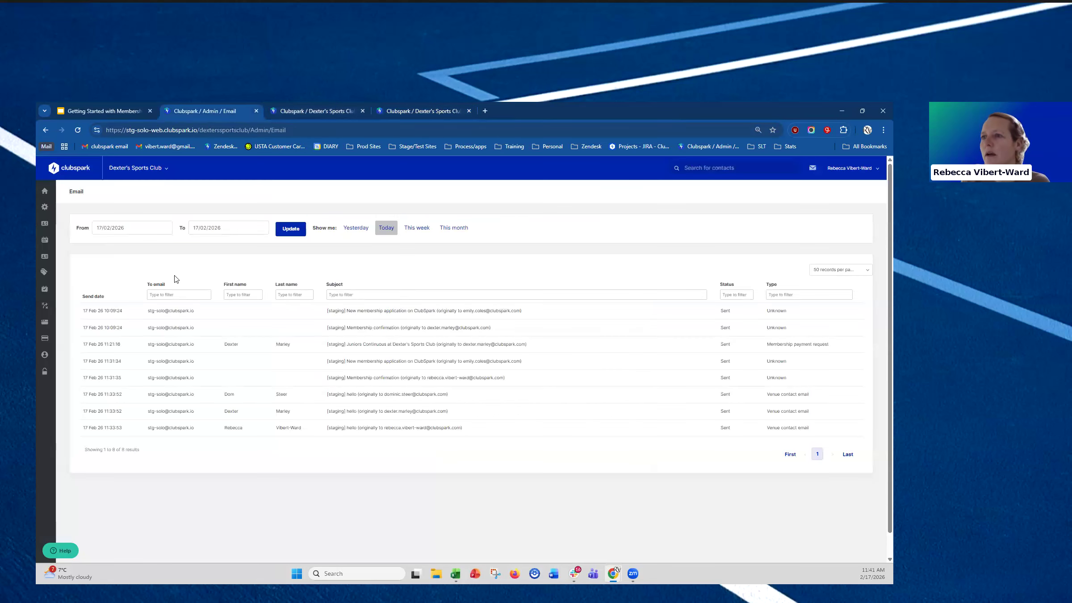
{"action": "left_click", "coordinate": [48, 259]}
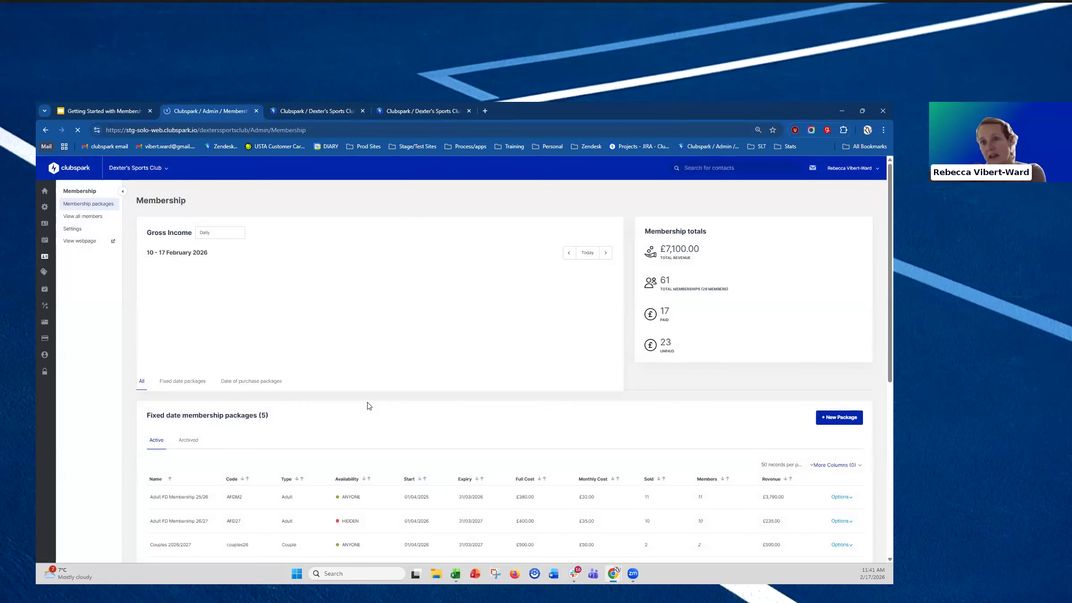
{"action": "scroll", "coordinate": [376, 406], "scroll_direction": "down", "scroll_amount": 4}
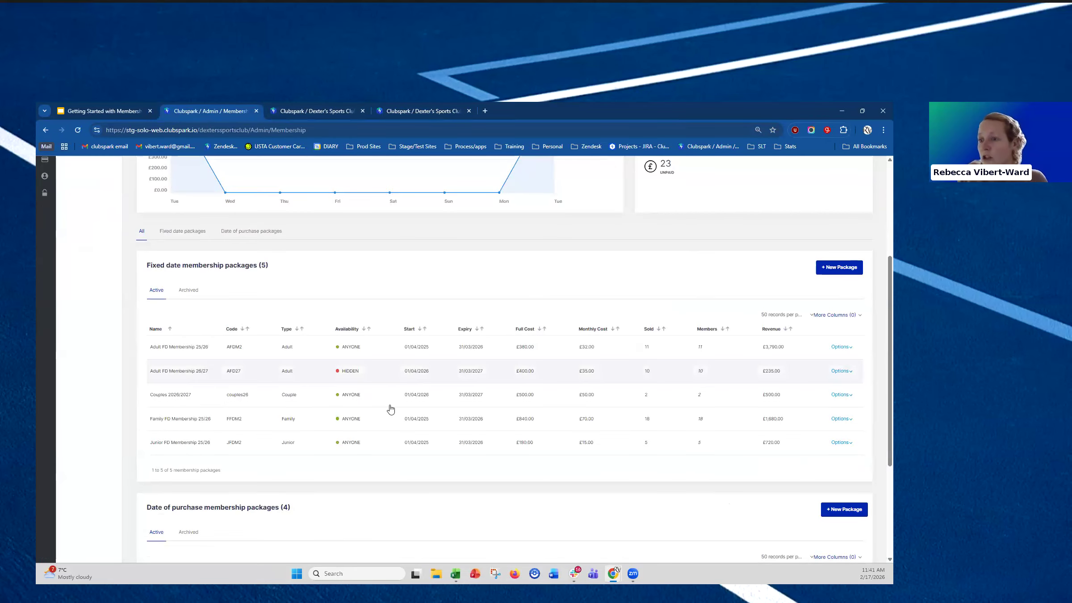
{"action": "left_click", "coordinate": [374, 400]}
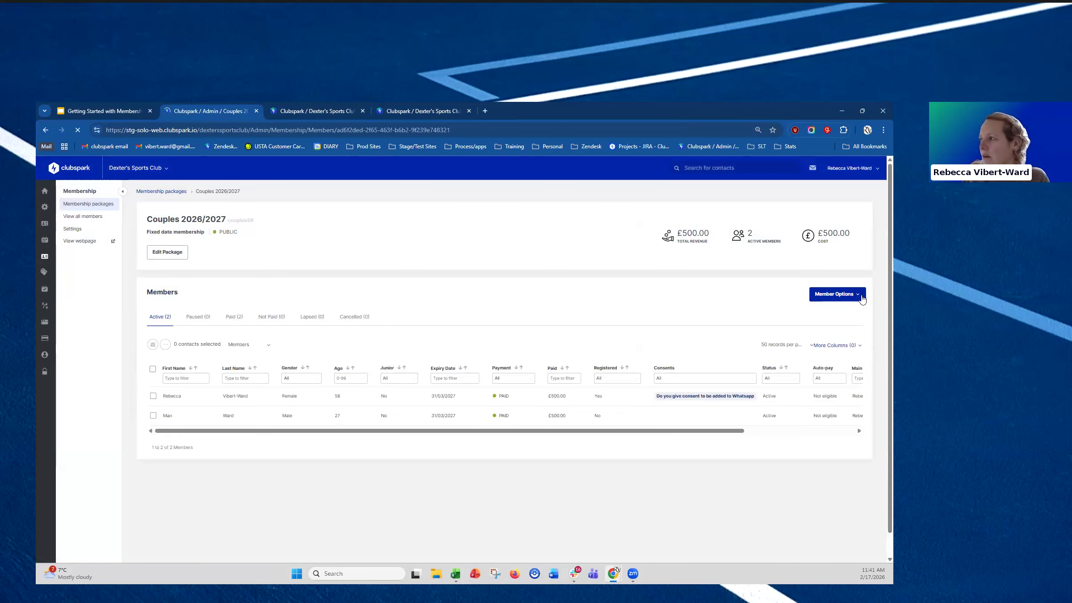
Add an existing contact to the Couples 2026/2027 package as the main contact, mark them as not a new member, and save
{"action": "left_click", "coordinate": [851, 297]}
{"action": "left_click", "coordinate": [832, 335]}
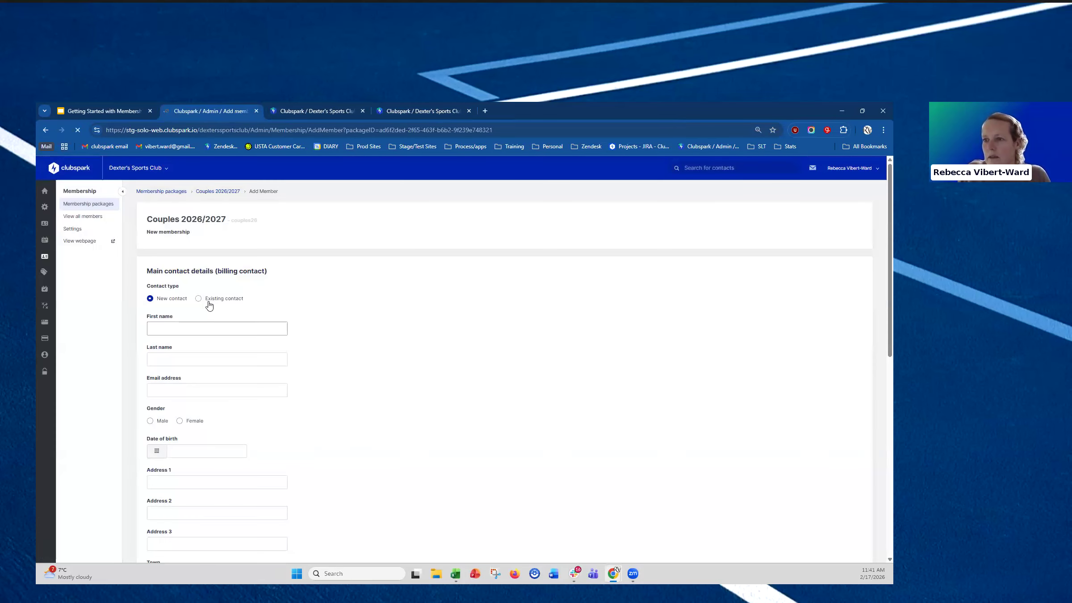
{"action": "left_click", "coordinate": [208, 304]}
{"action": "left_click", "coordinate": [191, 327]}
{"action": "type", "text": "dexter"}
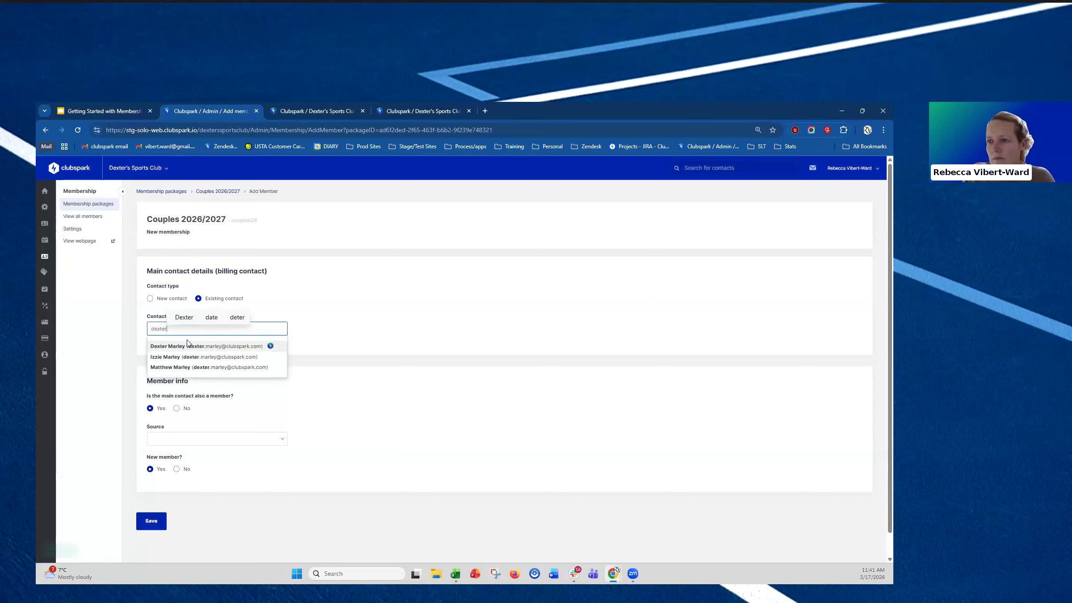
{"action": "left_click", "coordinate": [187, 346]}
{"action": "left_click", "coordinate": [176, 470]}
{"action": "scroll", "coordinate": [167, 525], "scroll_direction": "down", "scroll_amount": 1}
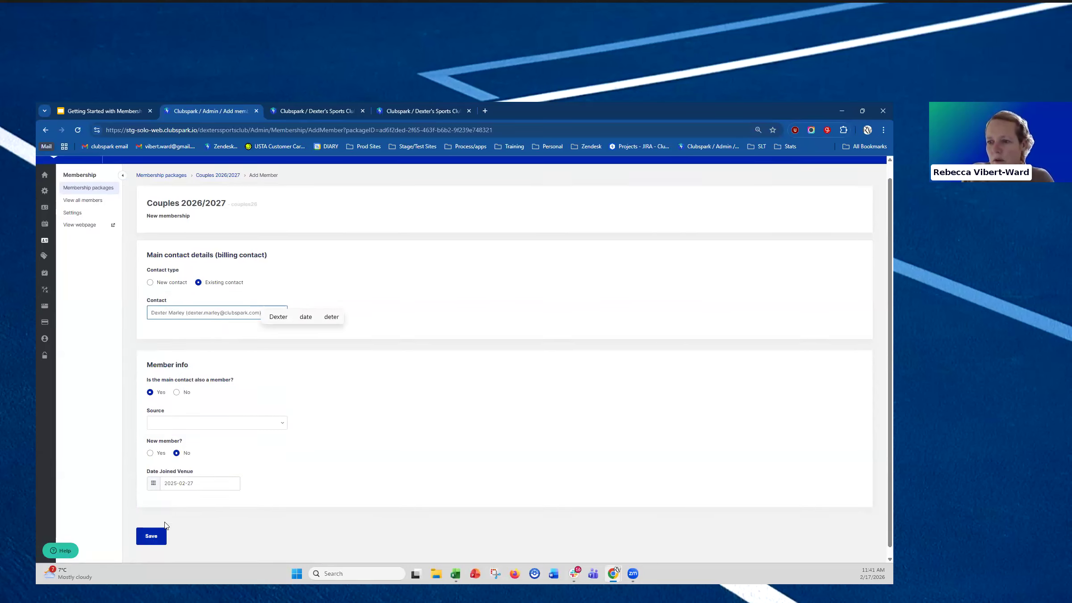
{"action": "left_click", "coordinate": [149, 528]}
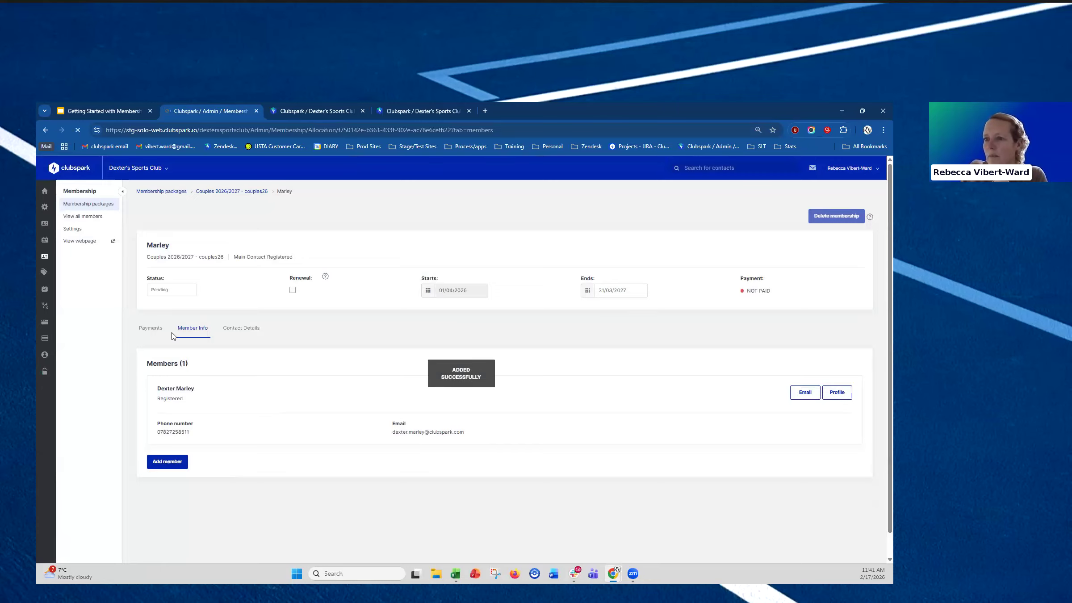
In the added membership's payment details, change the full cost to £250.00 and the monthly cost to £10.00, confirming the change
{"action": "left_click", "coordinate": [158, 332]}
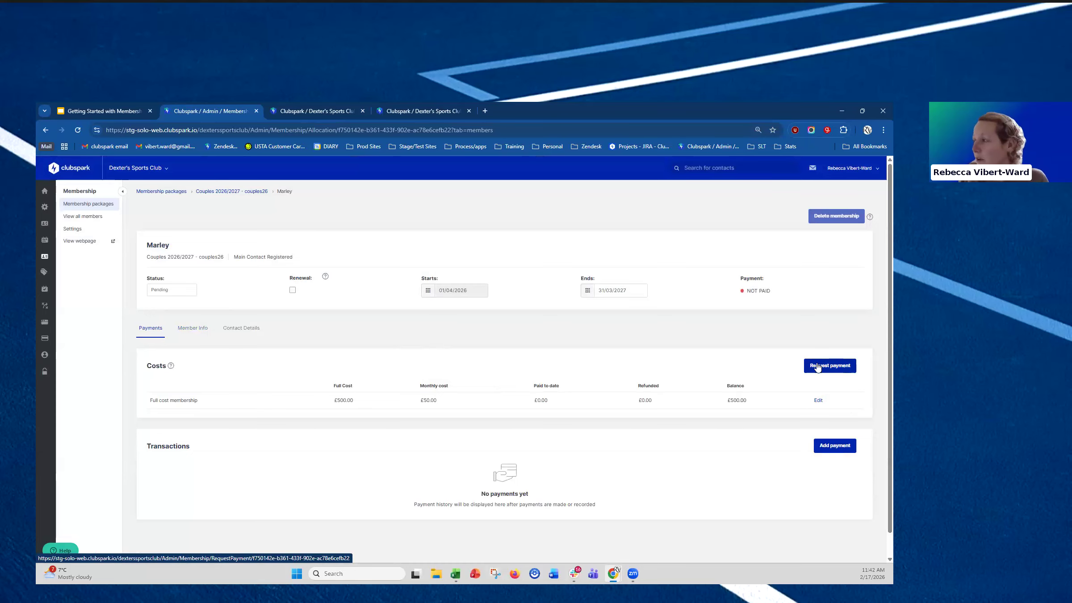
{"action": "left_click", "coordinate": [819, 400]}
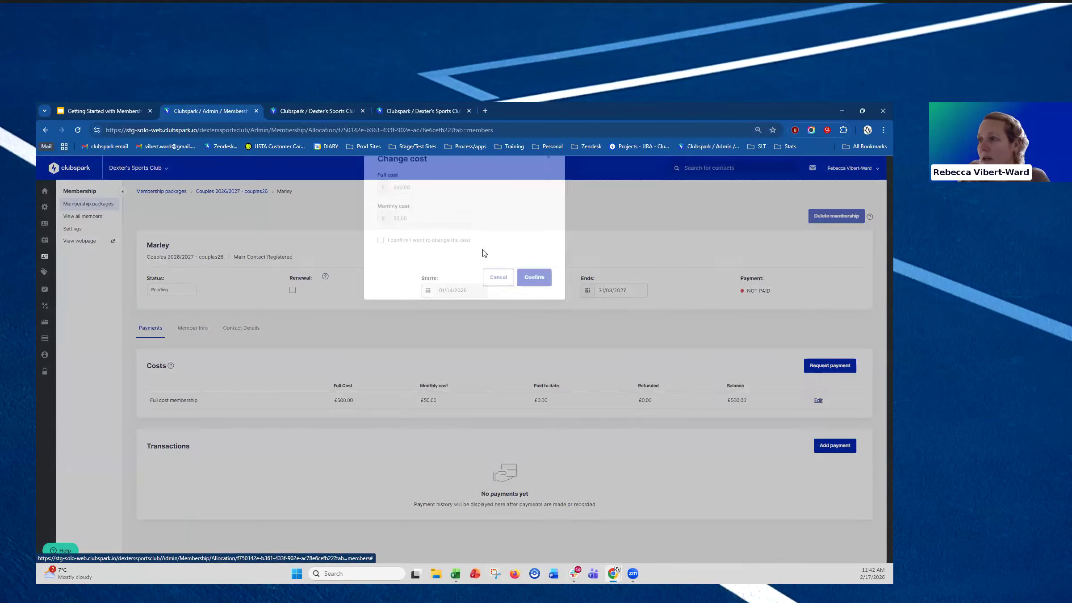
{"action": "type", "text": "25"}
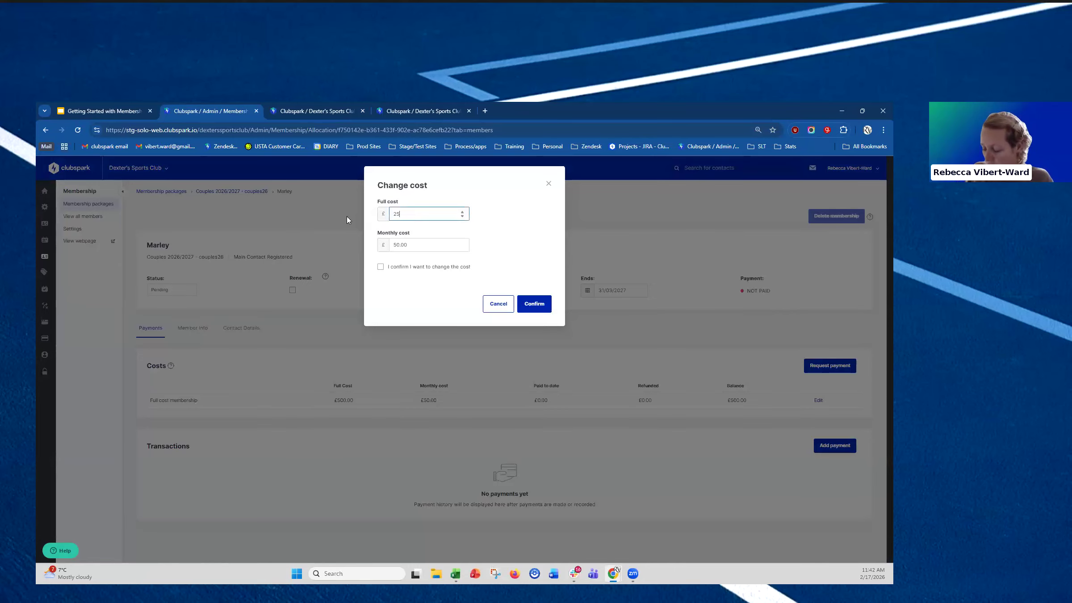
{"action": "type", "text": "0."}
{"action": "left_click", "coordinate": [393, 245]}
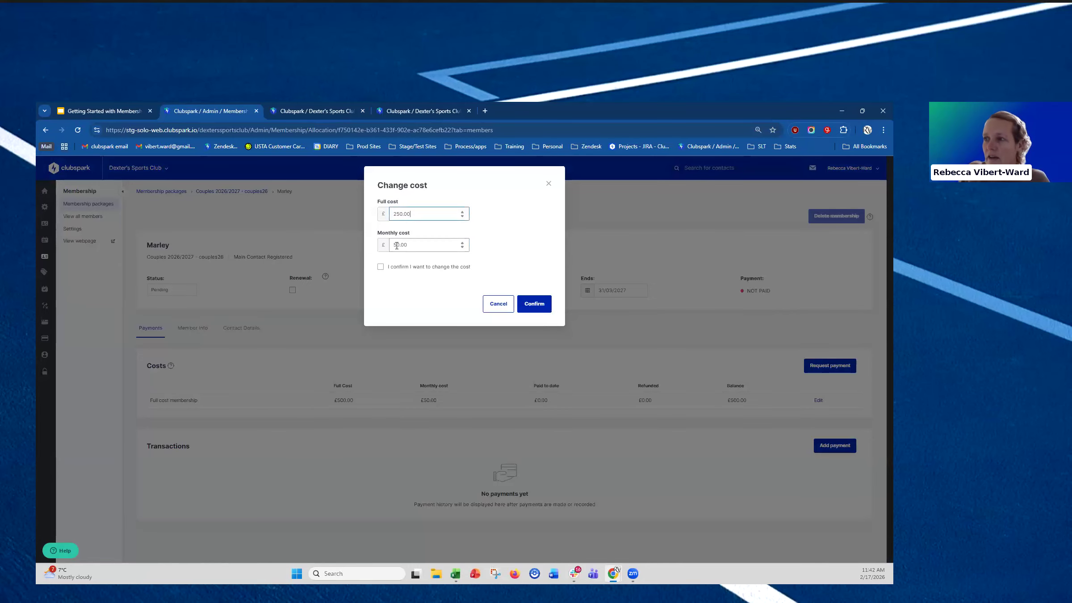
{"action": "left_click", "coordinate": [395, 269]}
{"action": "left_click", "coordinate": [539, 304]}
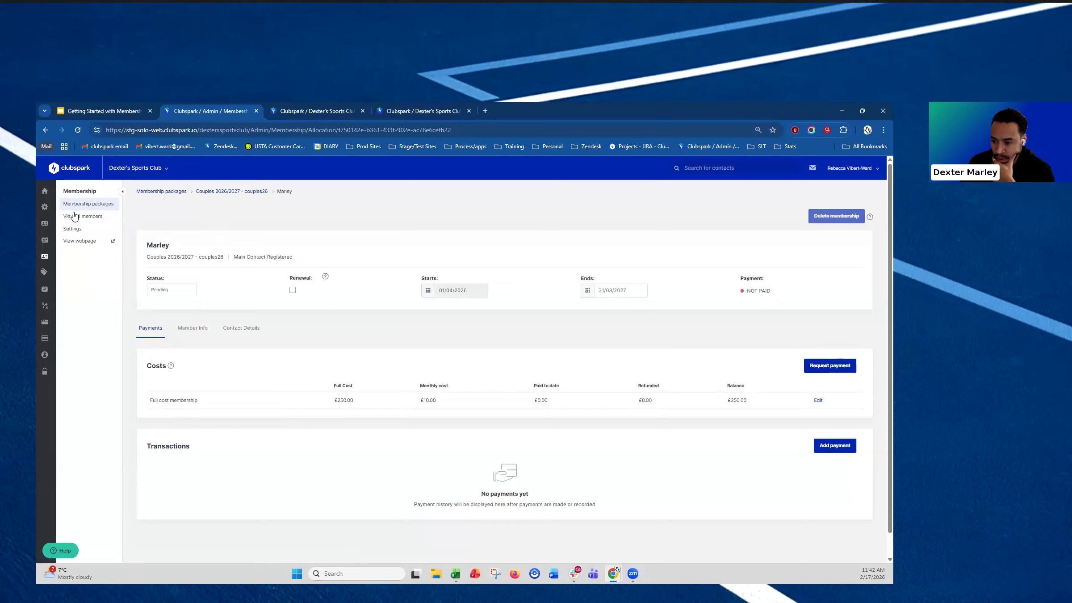
View the club's contacts list, return to the membership packages and open the Juniors Continuous package
{"action": "left_click", "coordinate": [49, 226]}
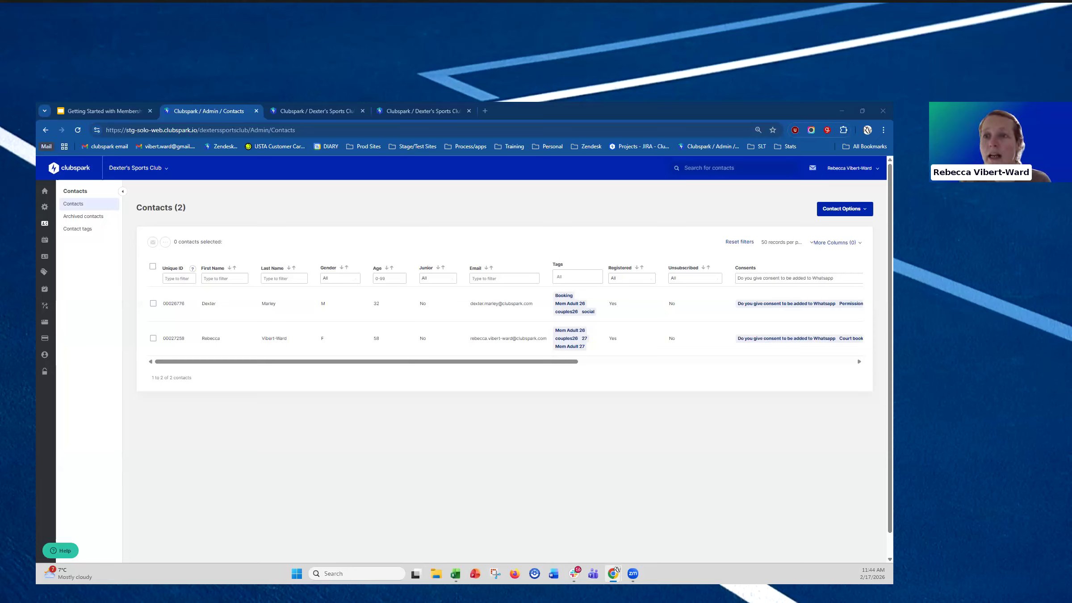
{"action": "left_click", "coordinate": [44, 259]}
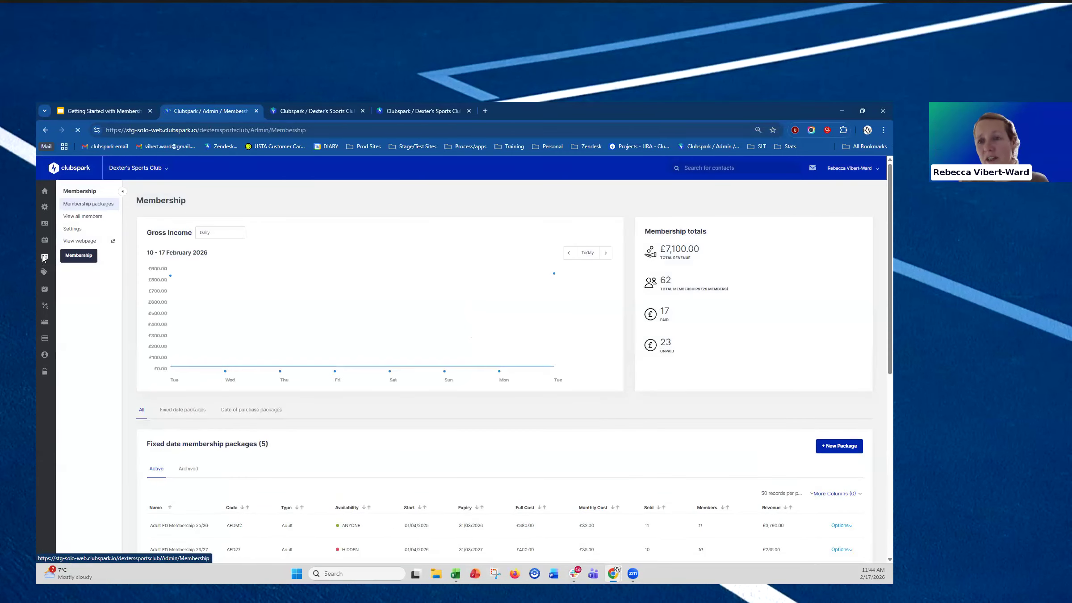
{"action": "scroll", "coordinate": [285, 421], "scroll_direction": "down", "scroll_amount": 8}
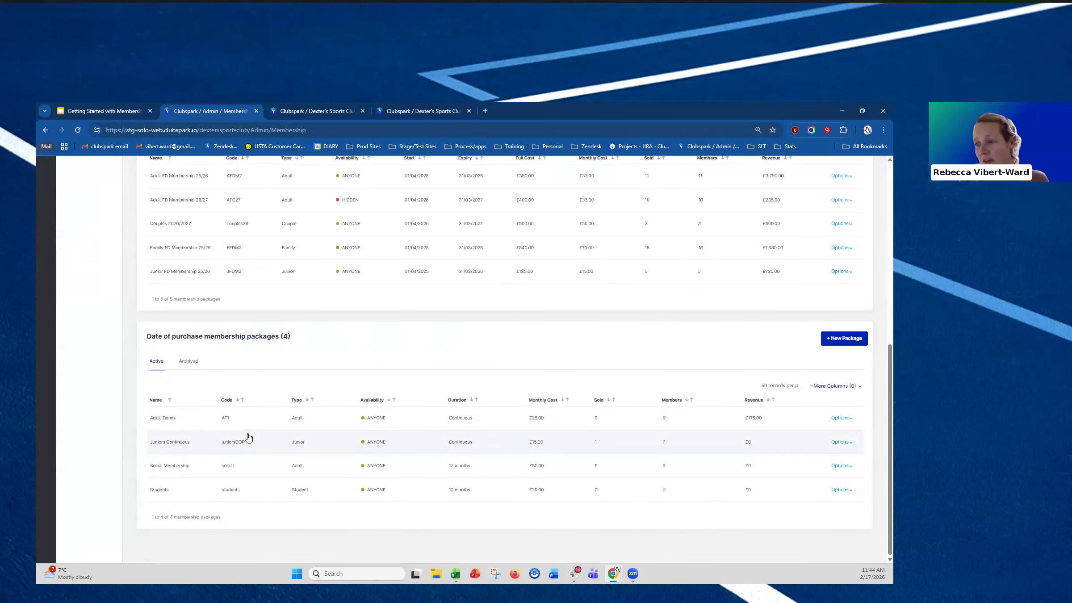
{"action": "left_click", "coordinate": [248, 436]}
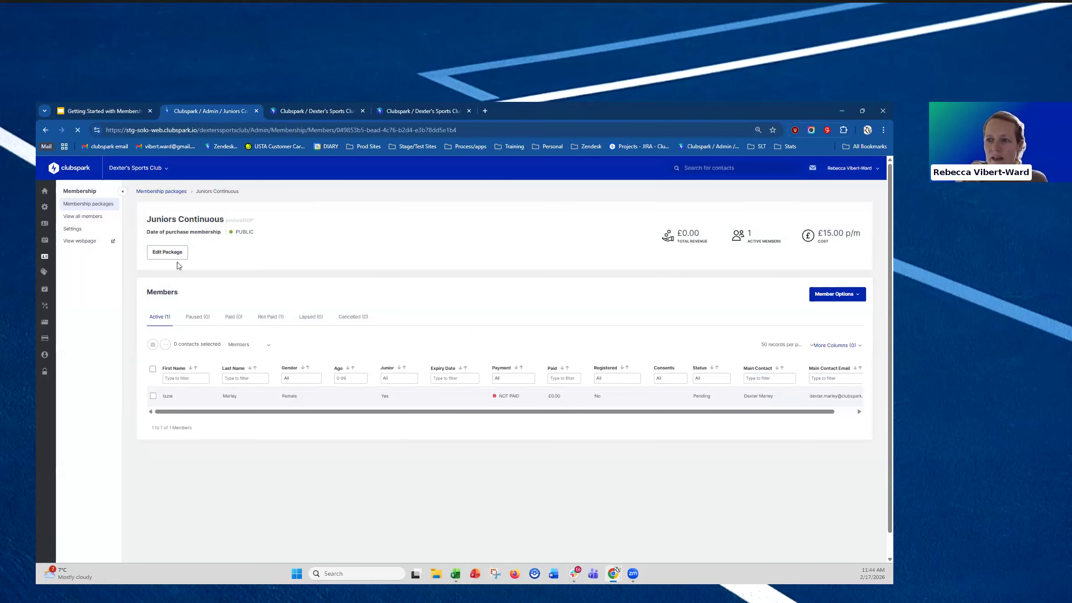
Change the new member and renewal instalment costs to £20.00 for all Juniors Continuous members, confirm the change and dismiss the dialog
{"action": "left_click", "coordinate": [153, 369]}
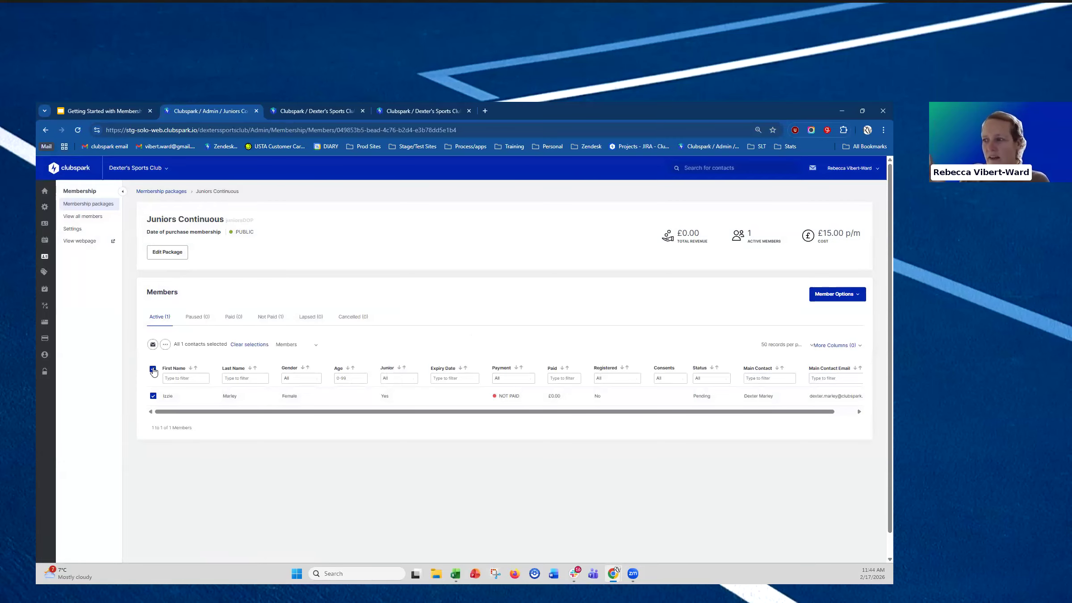
{"action": "left_click", "coordinate": [166, 345]}
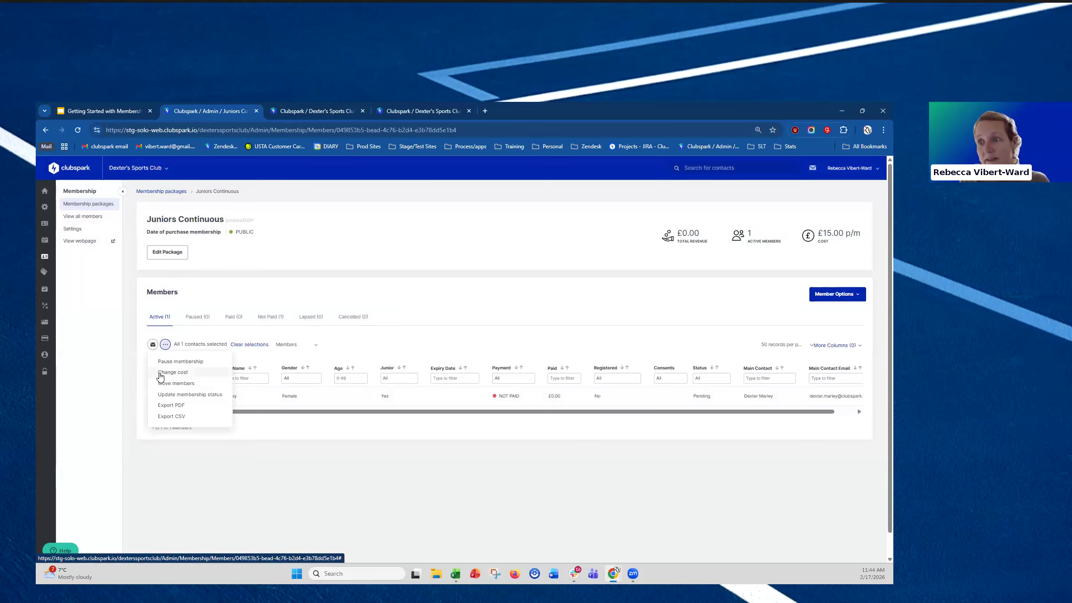
{"action": "left_click", "coordinate": [162, 373]}
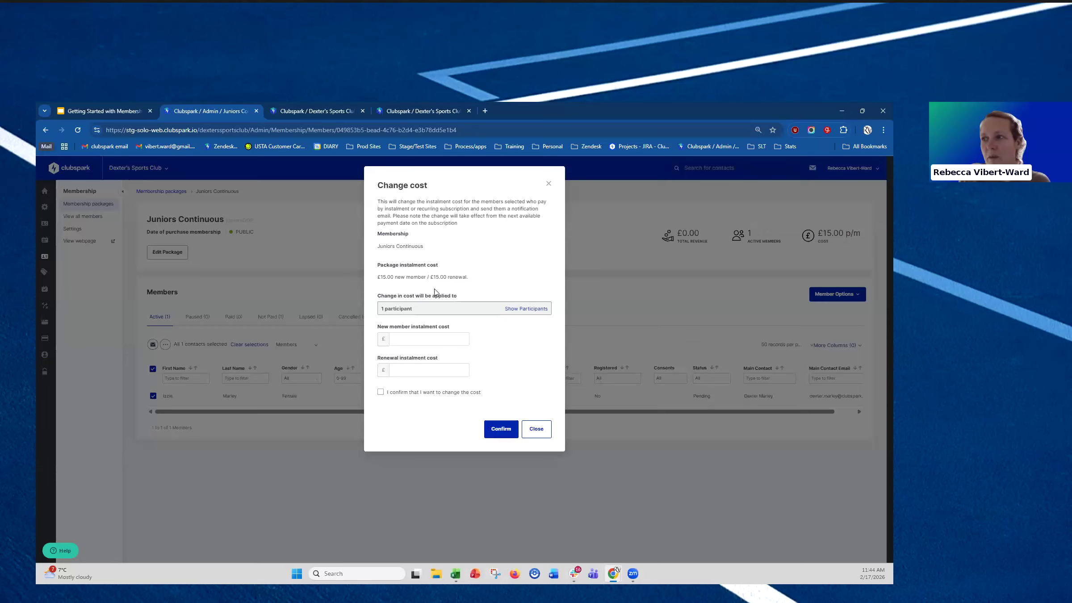
{"action": "left_click", "coordinate": [402, 335]}
{"action": "type", "text": "20.00"}
{"action": "left_click", "coordinate": [401, 369]}
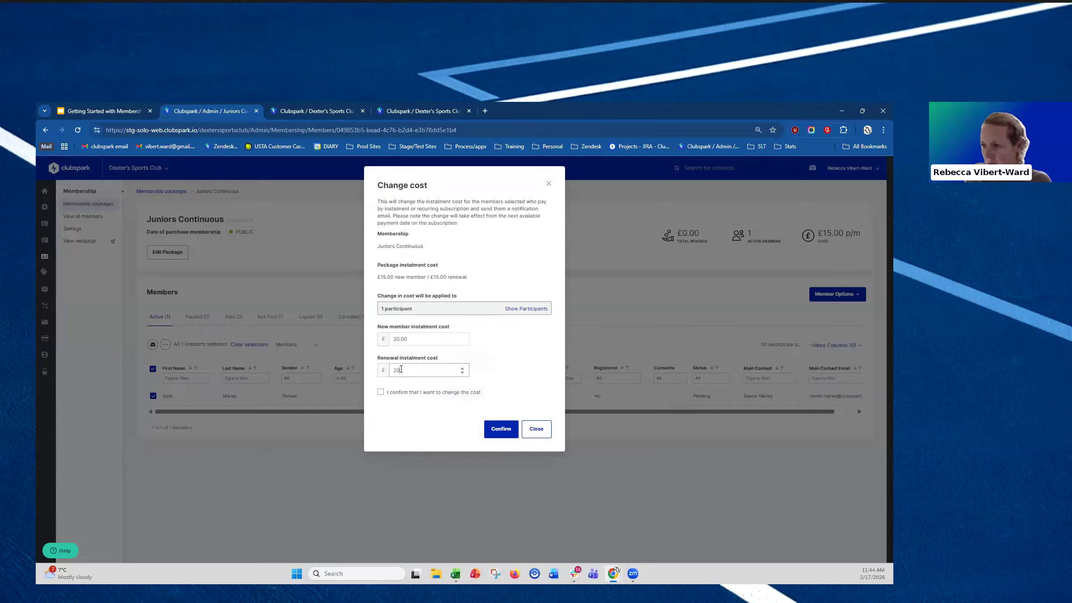
{"action": "type", "text": "20.00"}
{"action": "left_click", "coordinate": [397, 392]}
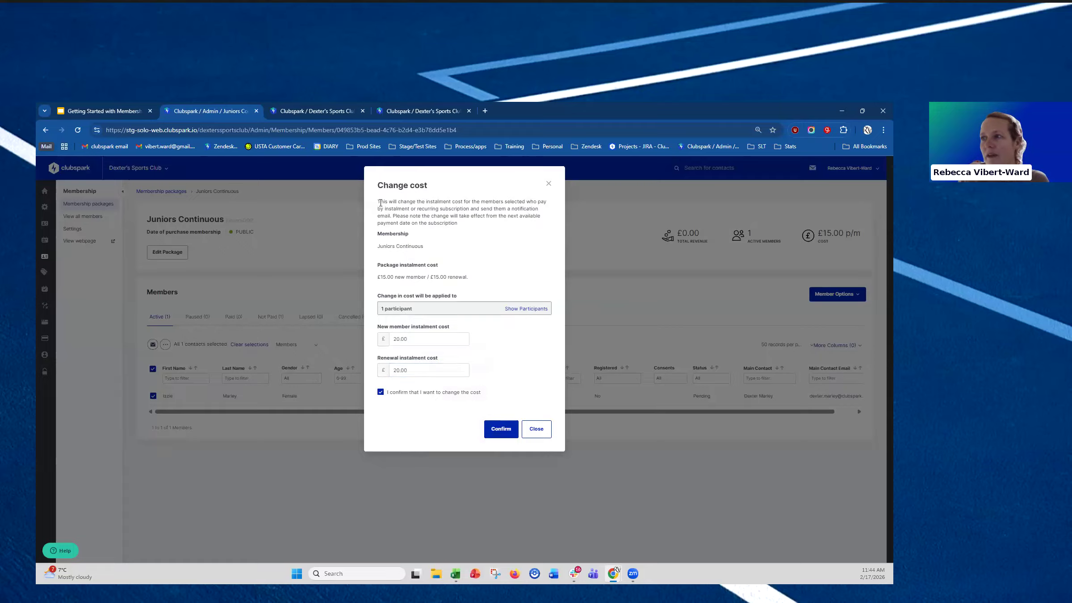
{"action": "left_click_drag", "start_coordinate": [380, 201], "coordinate": [479, 237]}
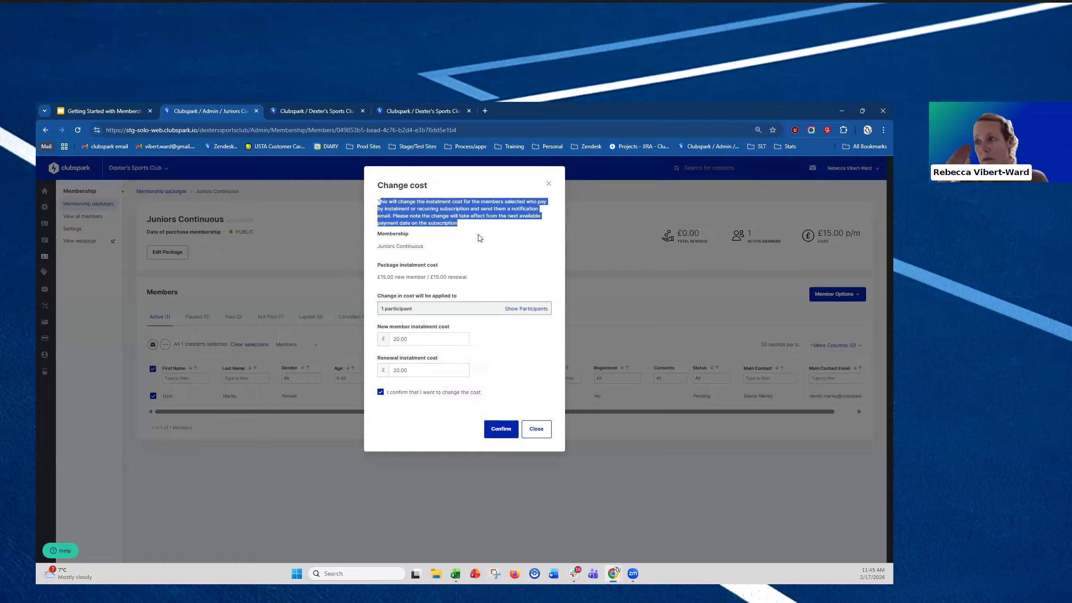
{"action": "left_click", "coordinate": [498, 430]}
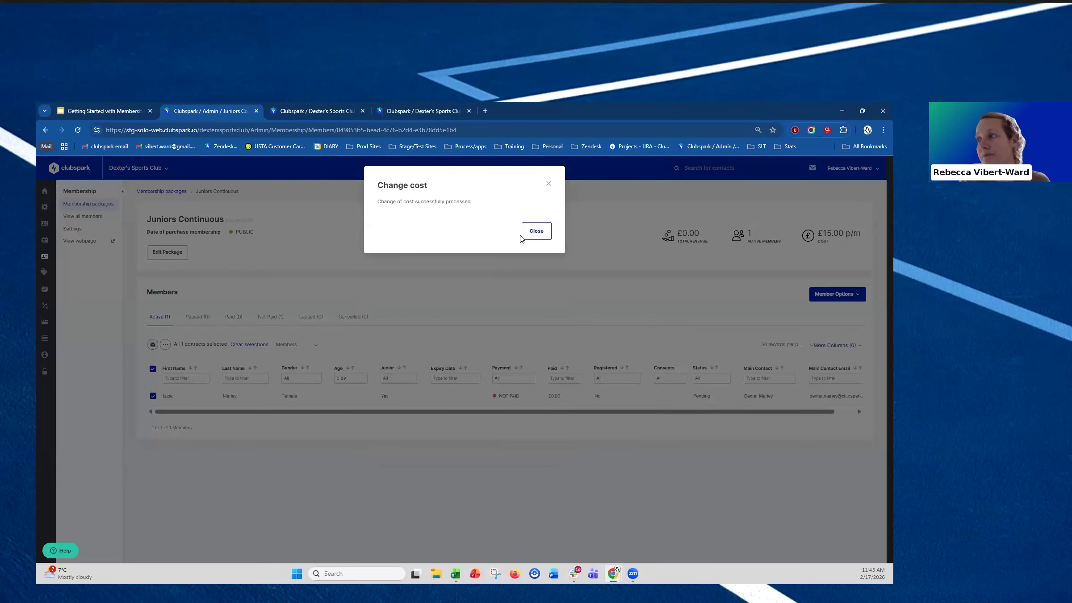
{"action": "left_click", "coordinate": [532, 229]}
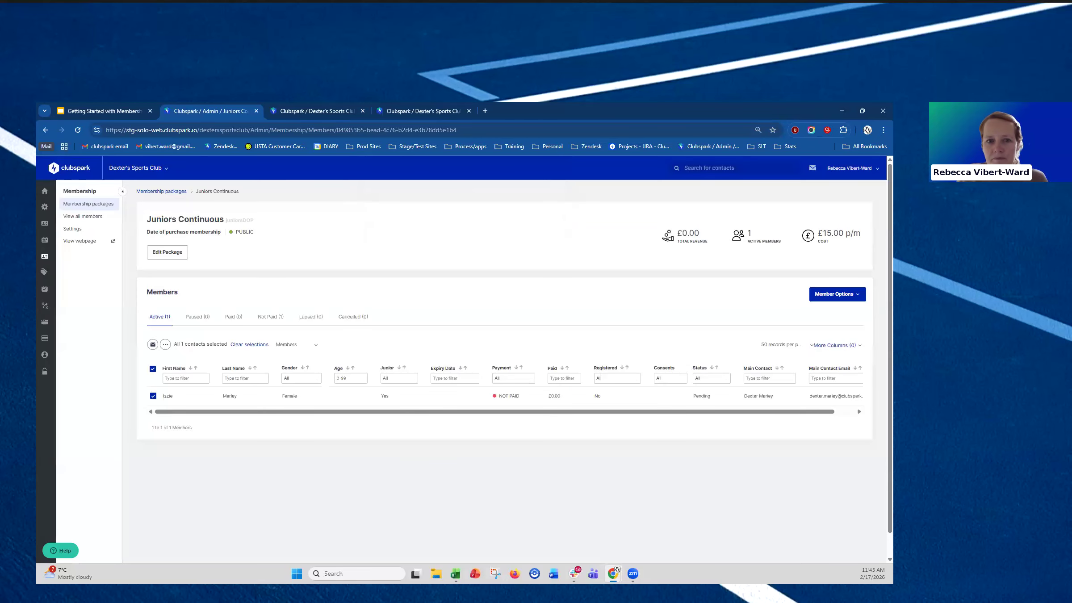